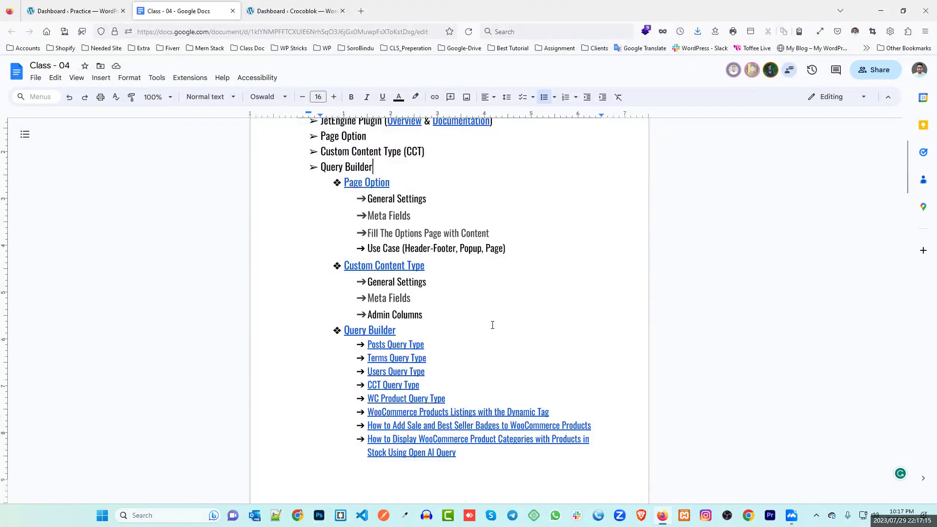
Step: Open the Posts Query Type and Users Query Type documentation links from the outline's Query Builder list in new tabs
scroll(463, 314, down, 1)
scroll(429, 298, down, 2)
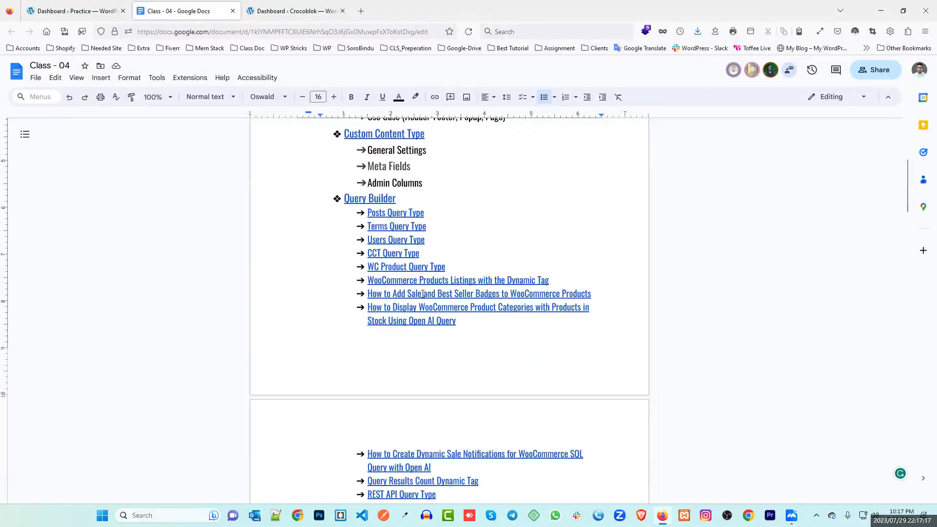
click(388, 222)
click(403, 228)
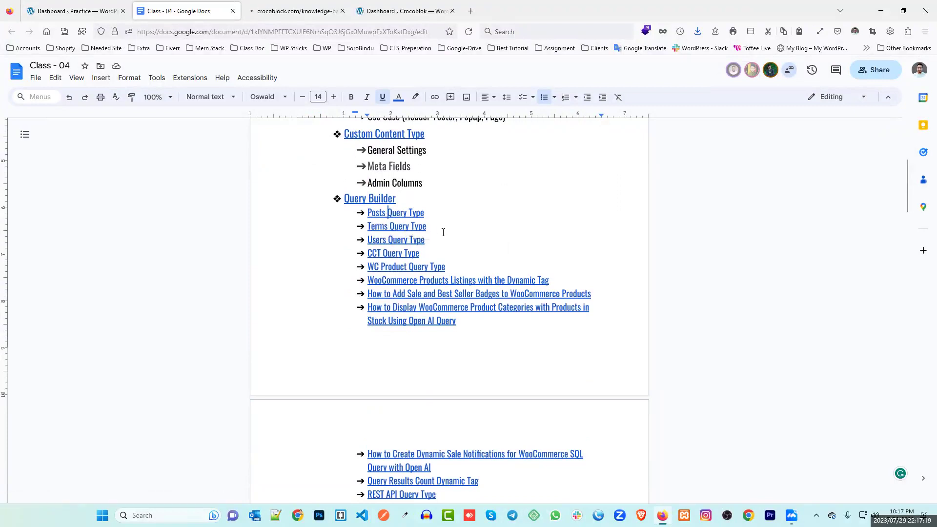
click(397, 240)
click(397, 255)
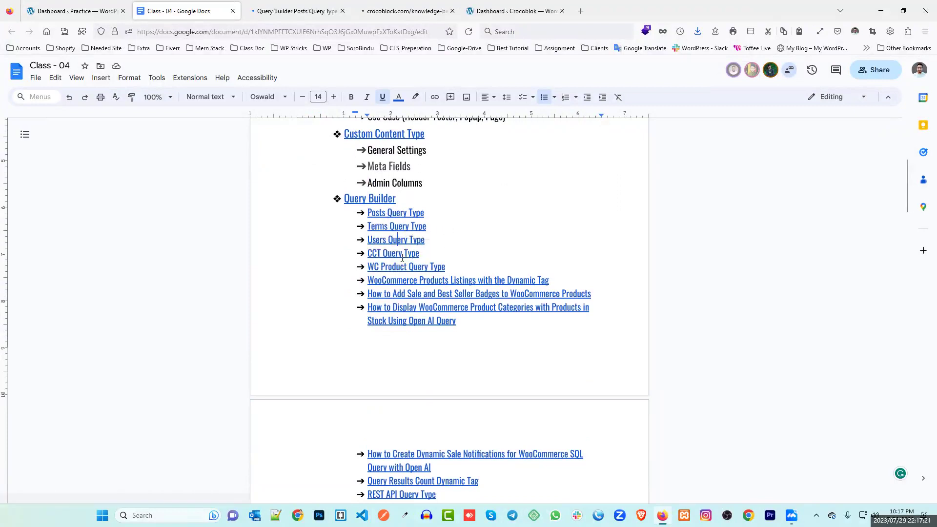
click(397, 266)
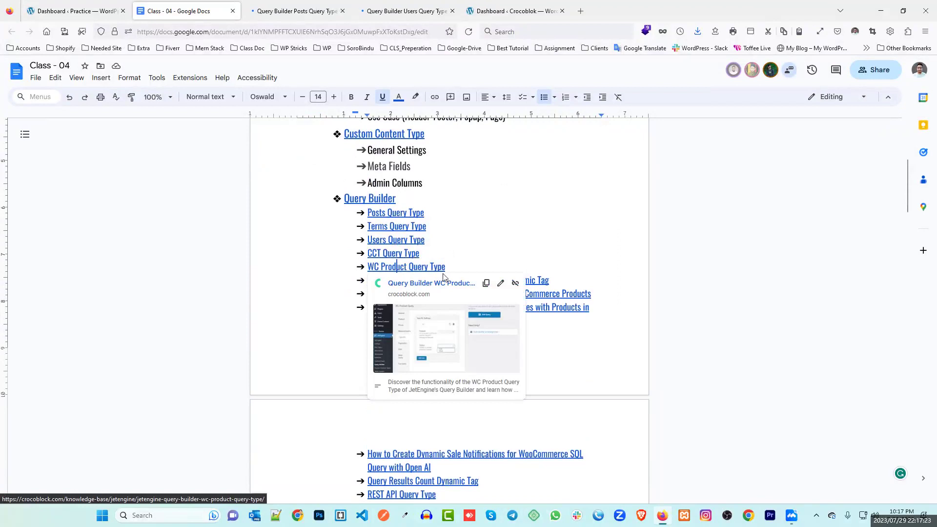
Step: Read the General and Meta Query sections of the Query Builder Posts Query Type article
click(296, 11)
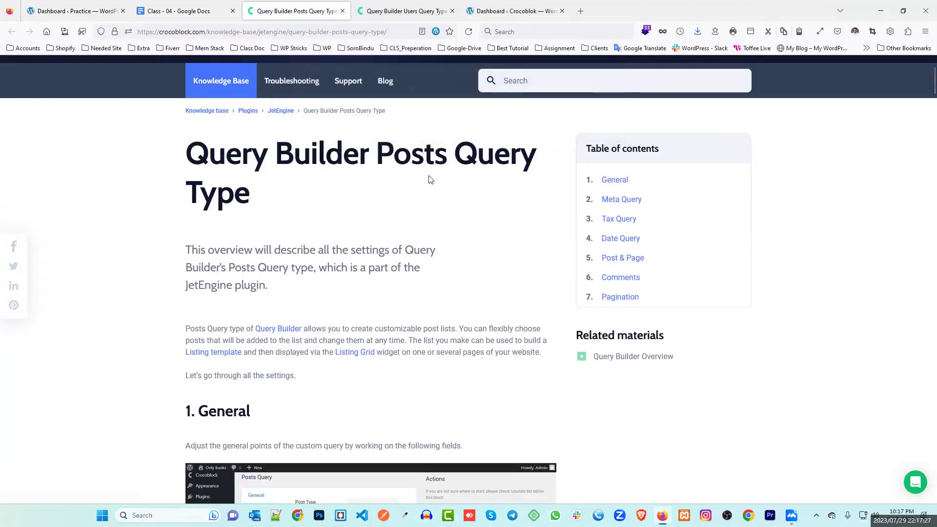
scroll(439, 188, down, 4)
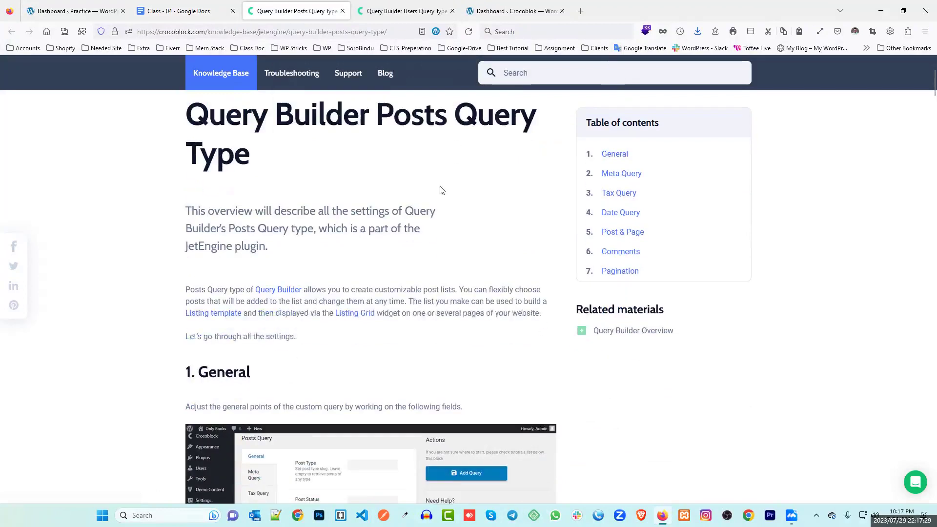
scroll(288, 210, down, 6)
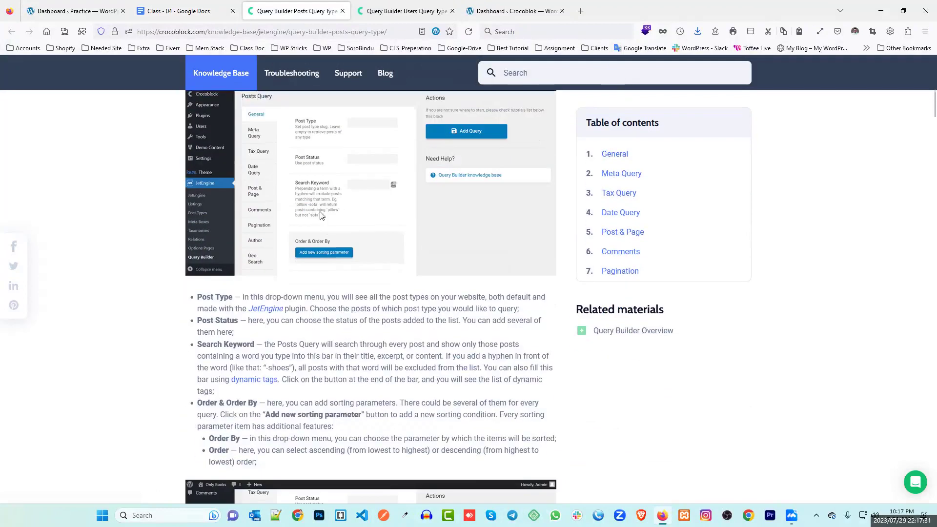
drag(211, 181, 356, 347)
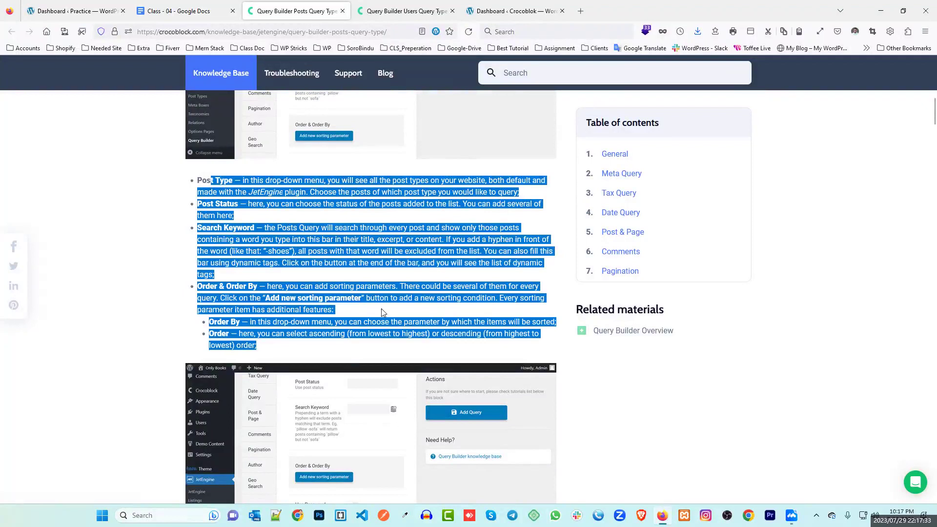
scroll(201, 253, down, 9)
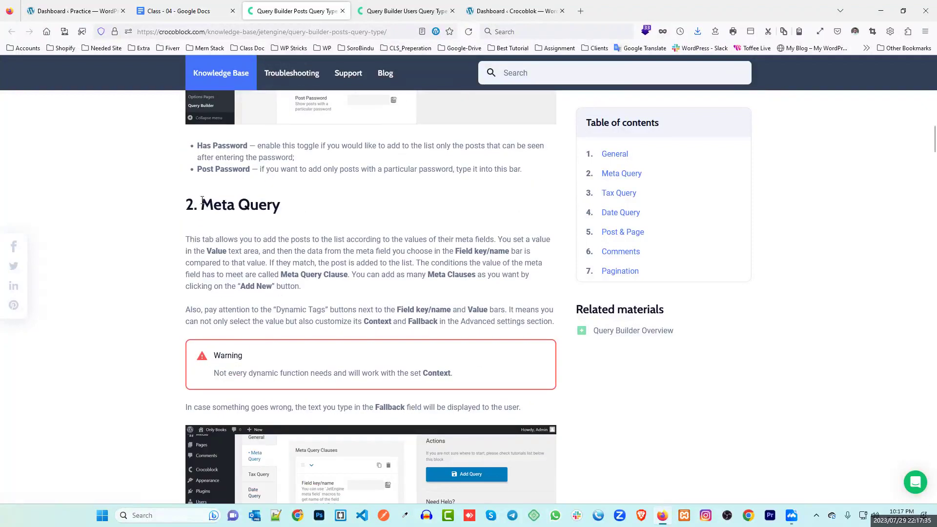
scroll(256, 226, down, 8)
scroll(343, 253, down, 11)
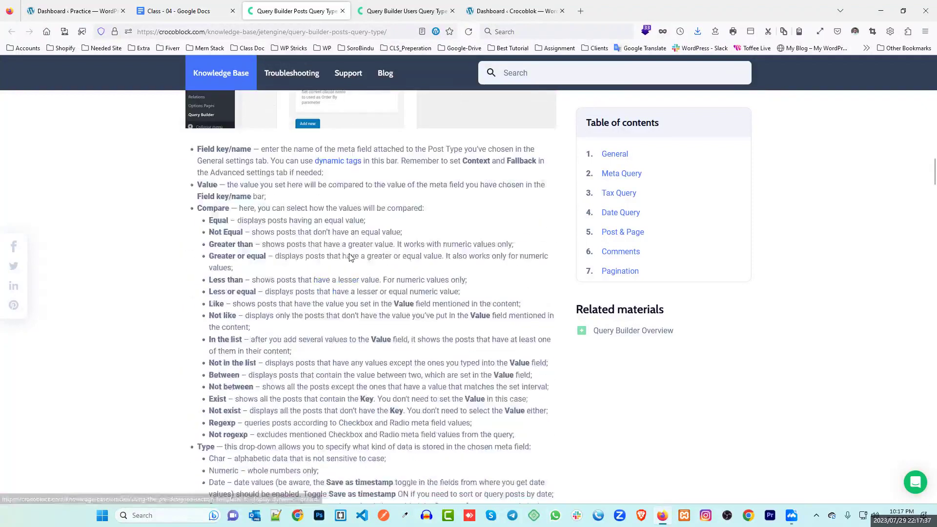
Step: Examine the Tax Query, Date Query, Post & Page and Comments sections of the Posts Query Type article
drag(269, 205, 372, 218)
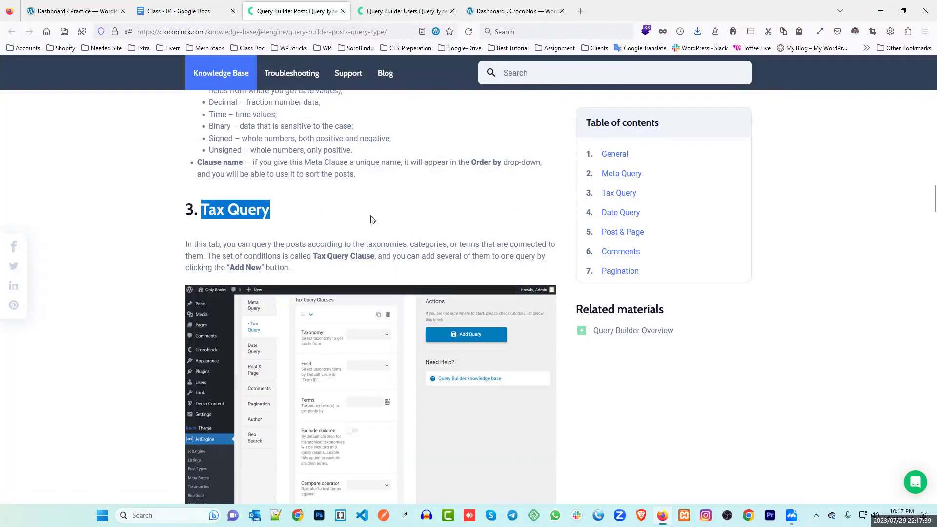
scroll(372, 217, down, 3)
scroll(344, 277, down, 5)
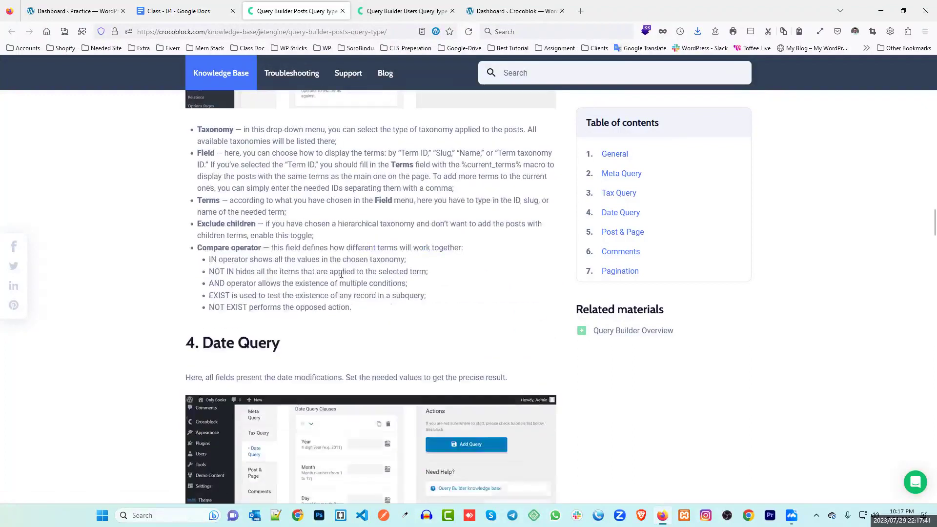
scroll(285, 247, down, 4)
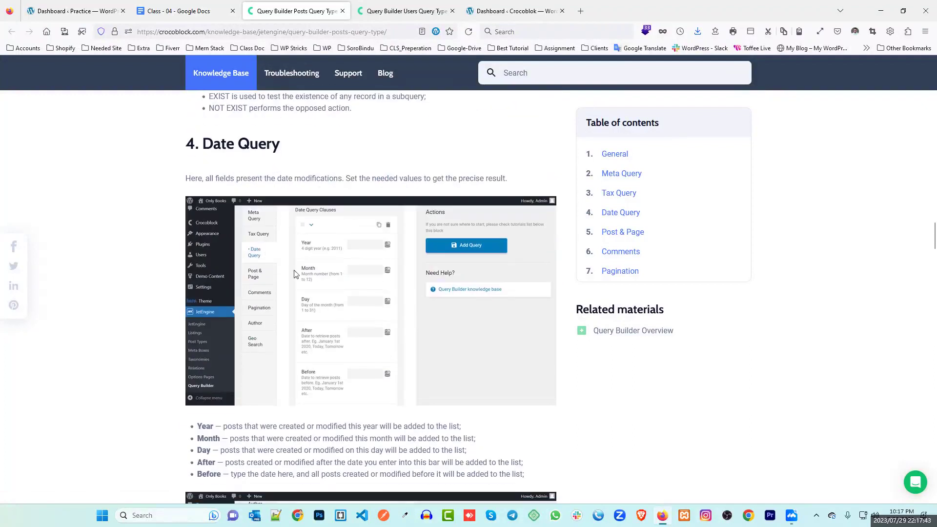
scroll(299, 247, down, 6)
scroll(299, 248, down, 10)
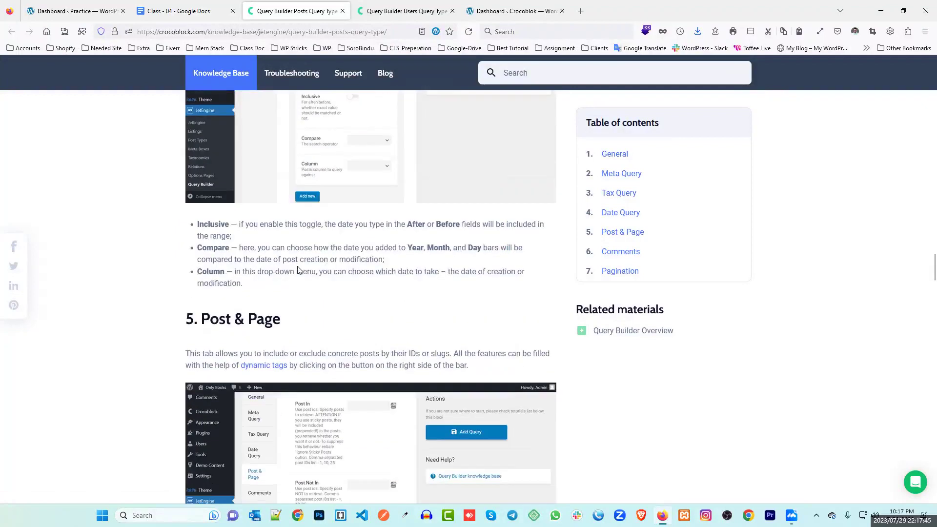
scroll(321, 238, down, 13)
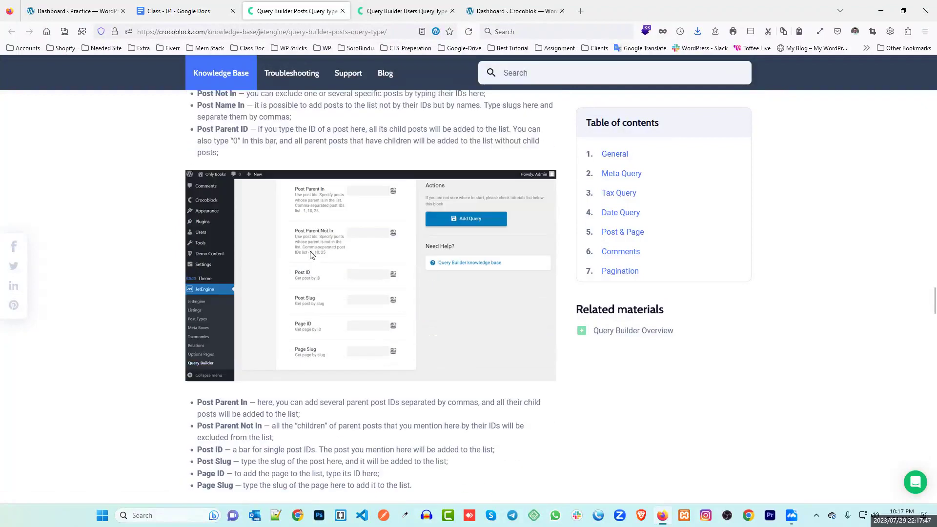
scroll(314, 265, down, 5)
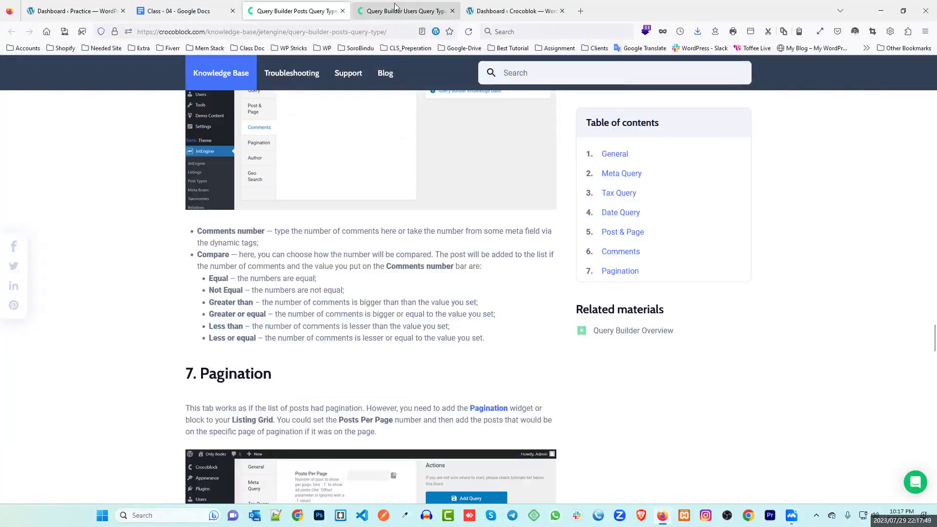
Step: Skim the Query Builder Users Query Type article from its introduction through the Include/Exclude and Meta Query settings
key(ctrl+Tab)
scroll(399, 249, down, 5)
scroll(399, 249, up, 5)
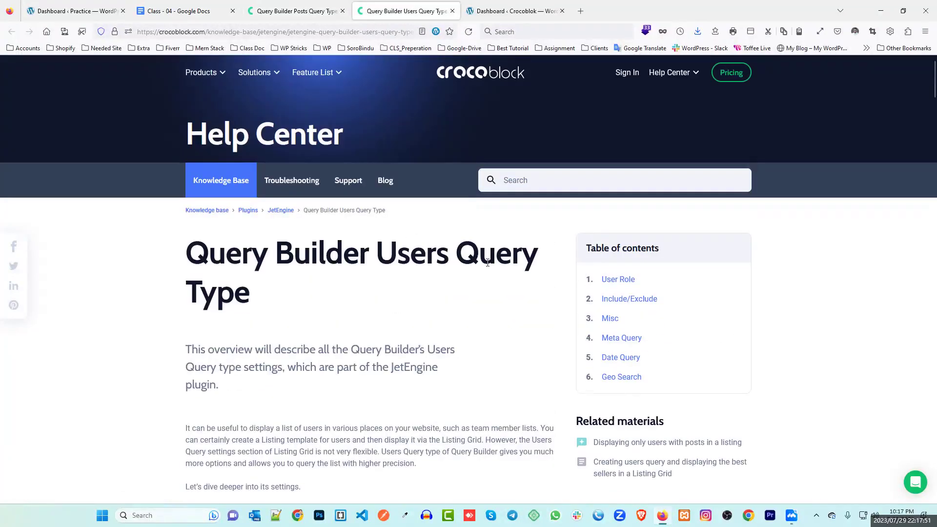
scroll(498, 258, down, 18)
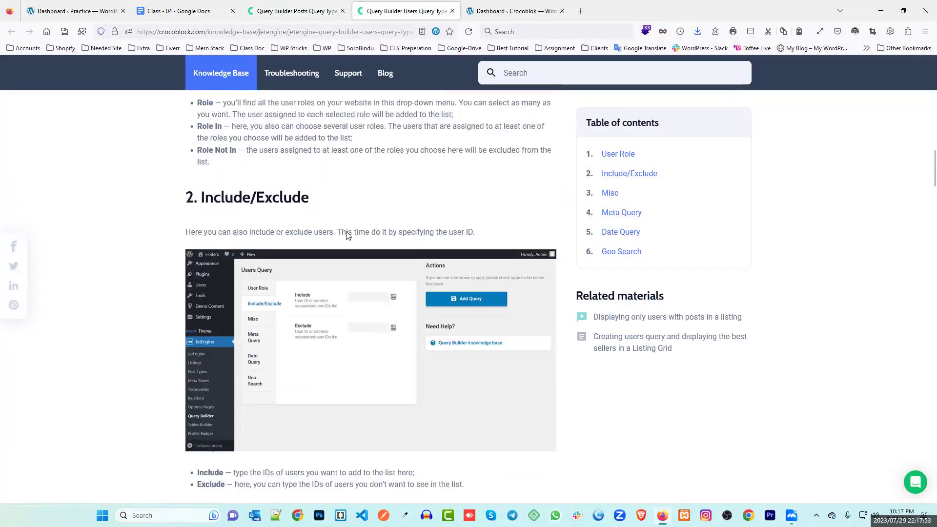
scroll(345, 233, down, 20)
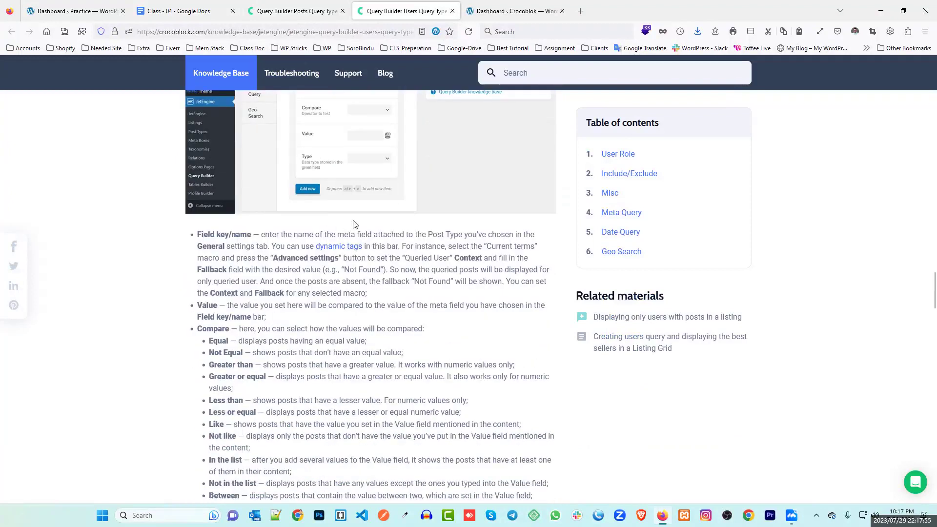
Step: Return to the Class - 04 document and review the remaining Query Builder topics, needed macros and project list
click(509, 11)
click(405, 11)
click(295, 11)
click(217, 15)
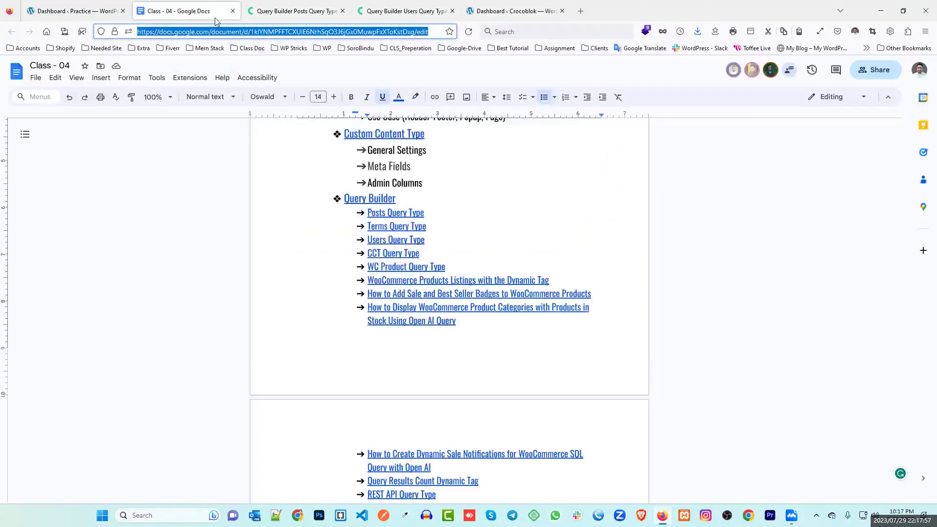
click(487, 220)
scroll(393, 294, down, 6)
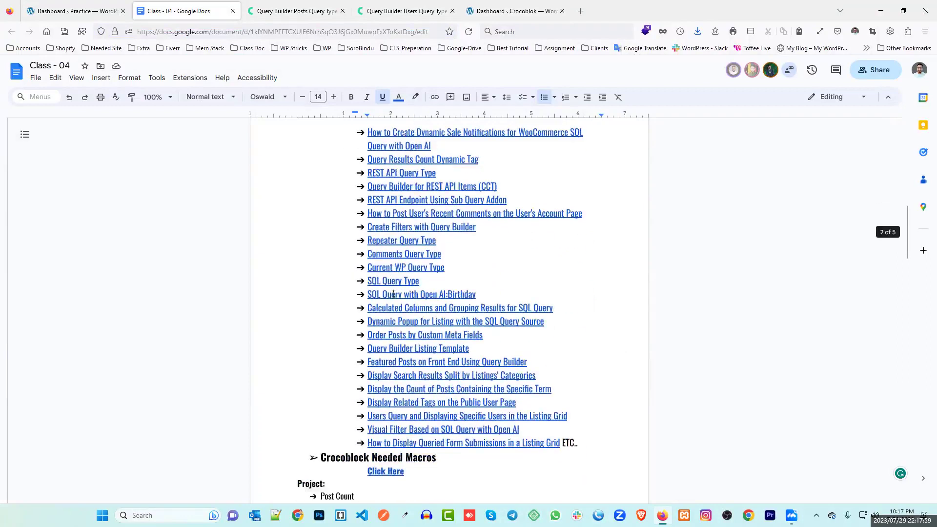
scroll(393, 294, down, 2)
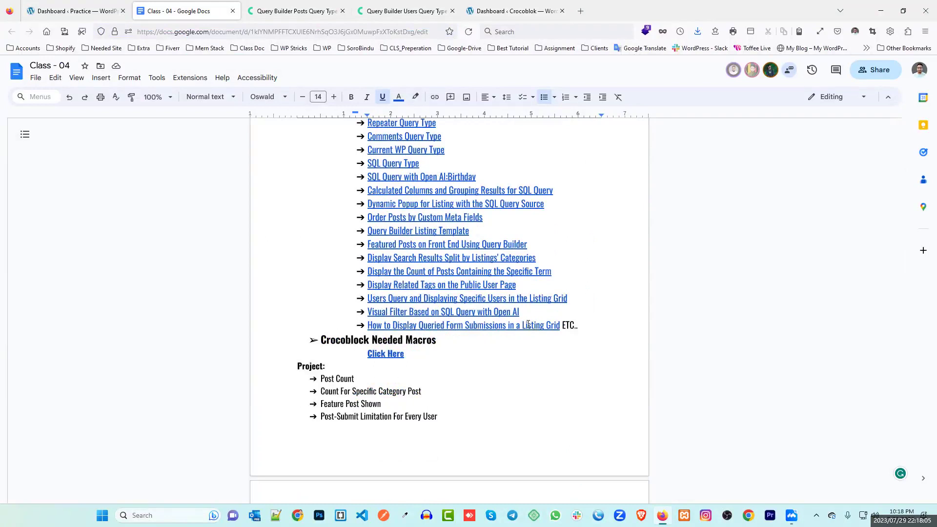
scroll(532, 323, up, 5)
scroll(543, 319, up, 10)
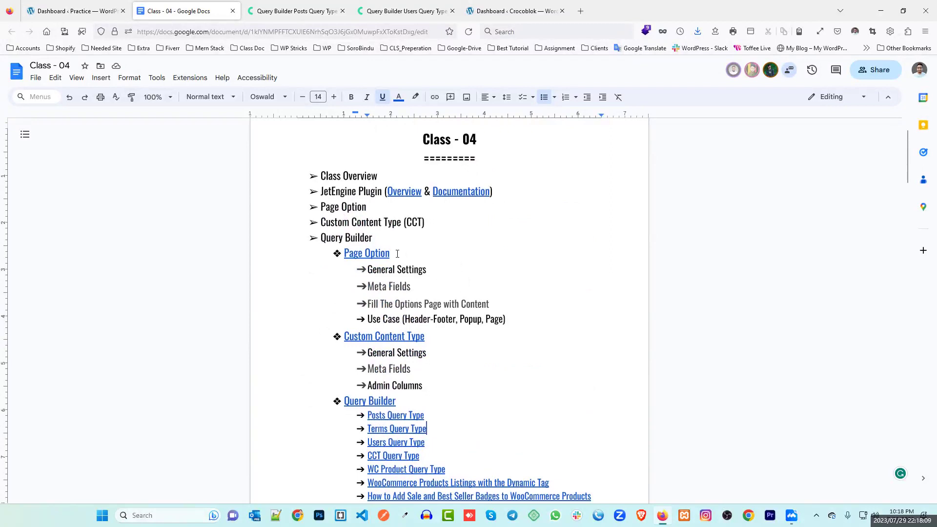
Step: Point out the Page Option topic and its Header-Footer and Popup use cases in the class outline
triple_click(397, 253)
click(486, 252)
drag(404, 319, 454, 317)
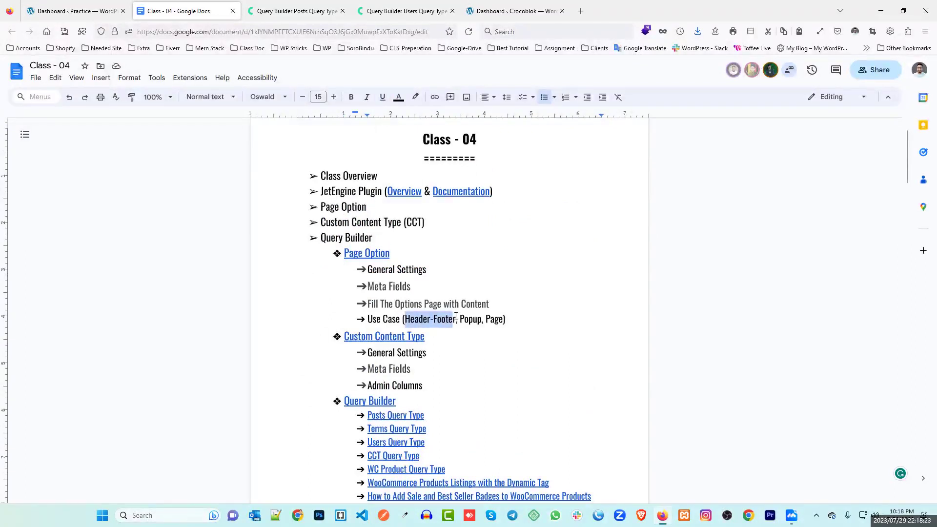
click(475, 317)
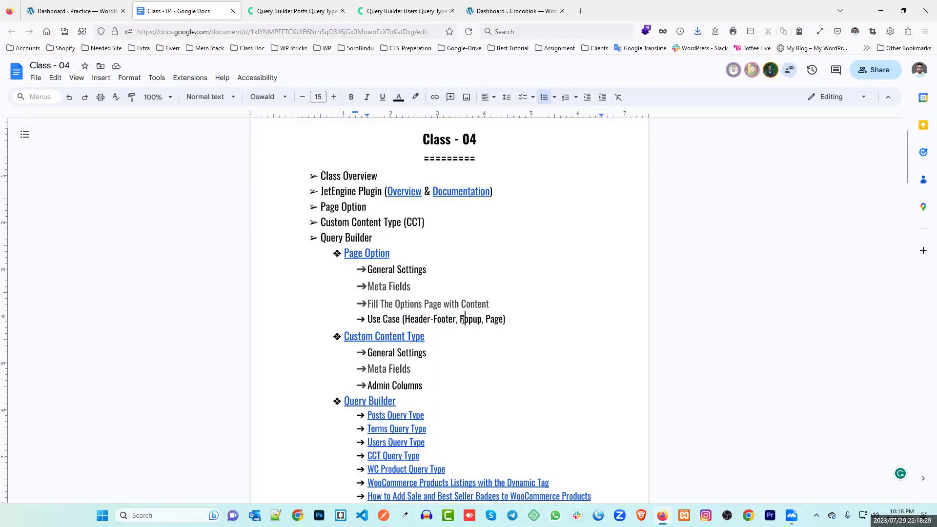
Step: Switch to the Crocoblok WordPress dashboard and open the site's front page in a new tab
click(517, 10)
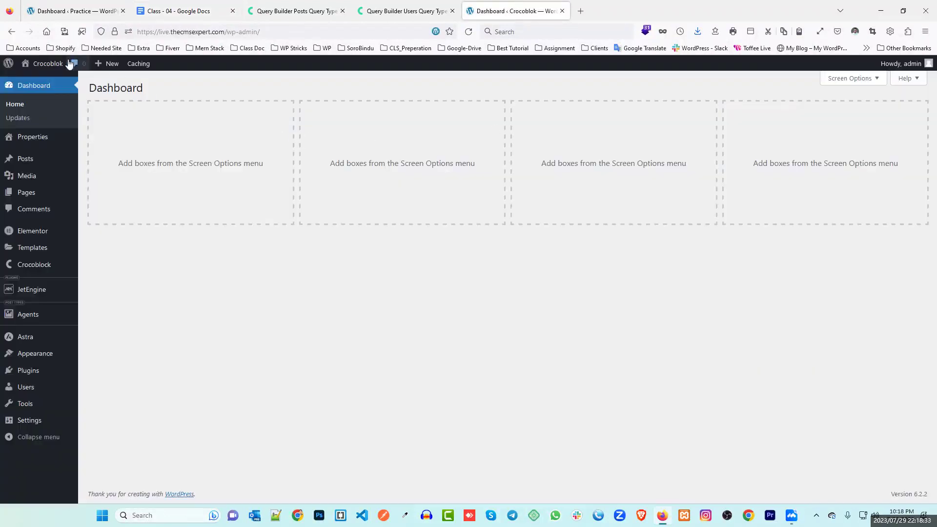
middle_click(54, 63)
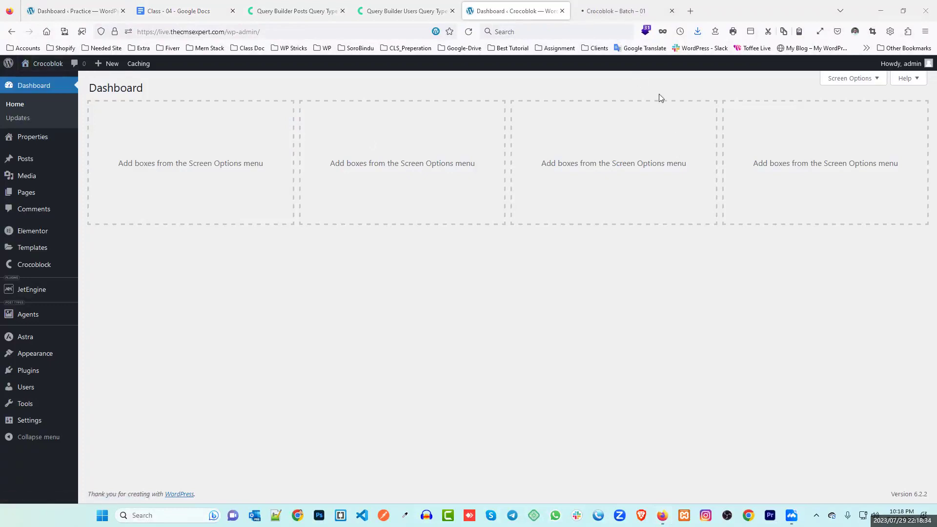
click(617, 12)
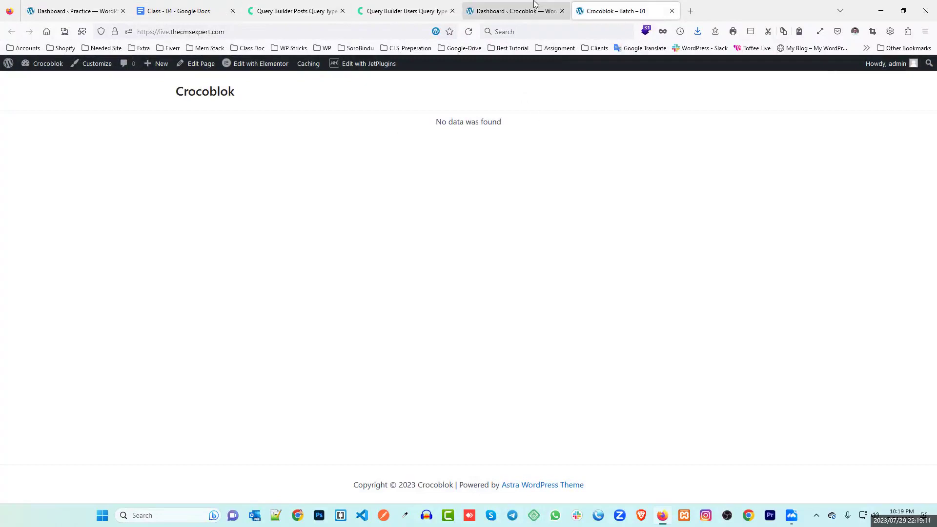
click(536, 8)
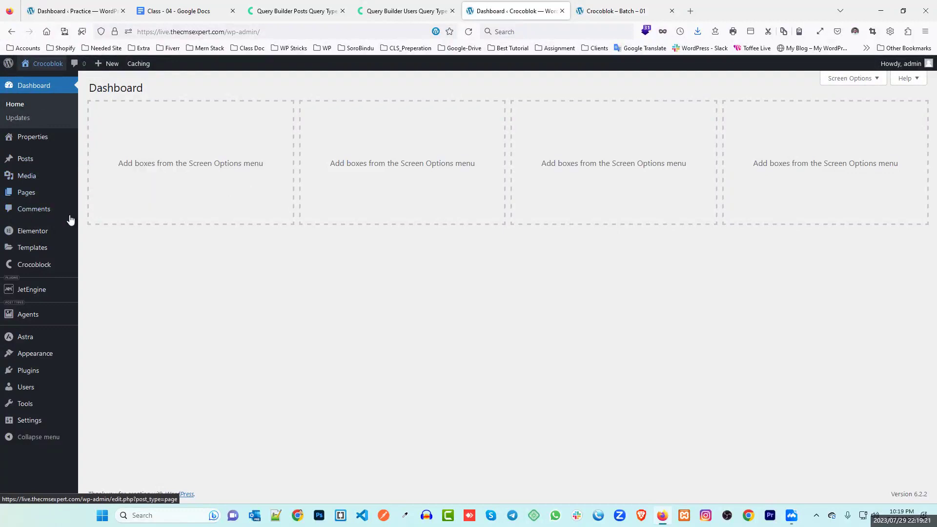
click(615, 11)
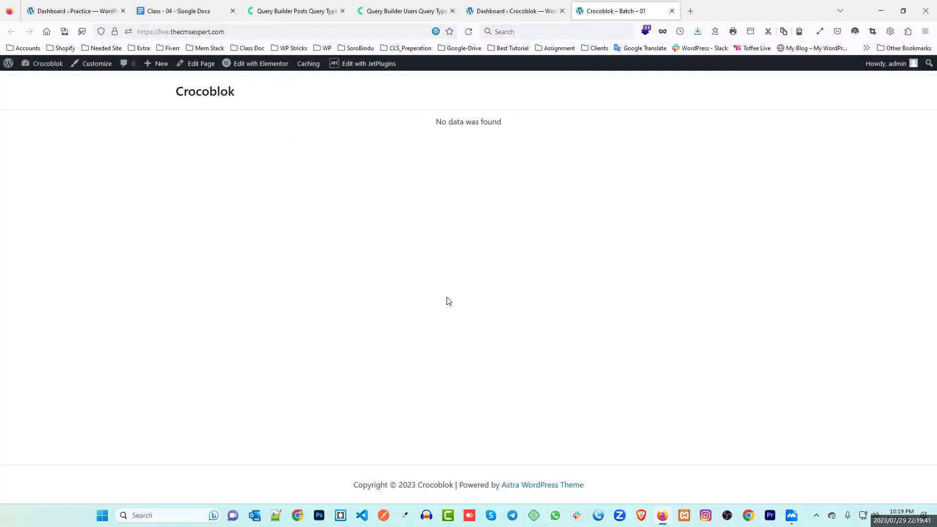
click(536, 7)
Step: Go back to the Class - 04 outline and review the Page Option topic and its Popup use case
click(187, 11)
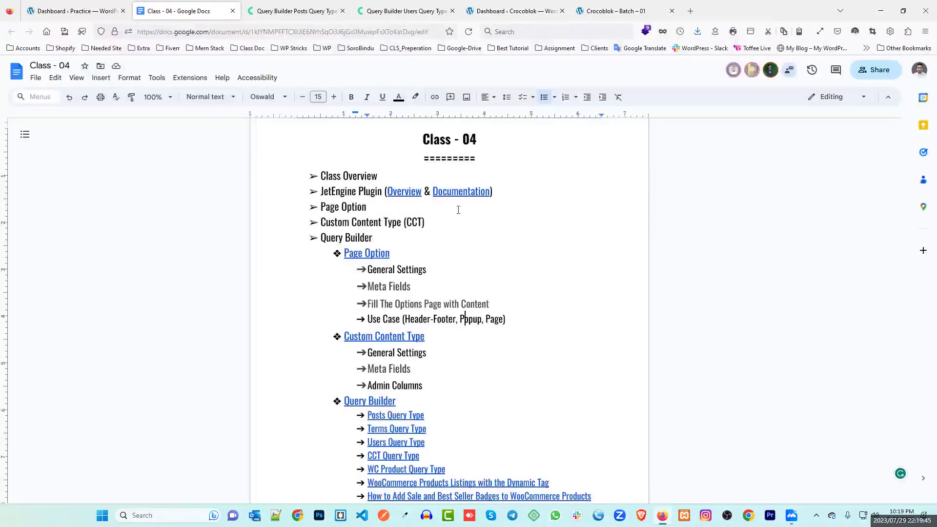
click(391, 252)
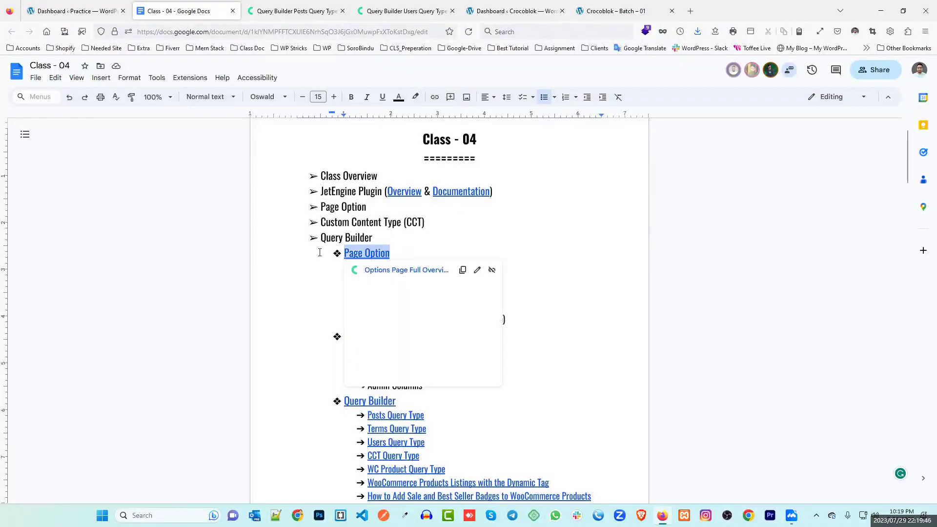
click(451, 232)
click(469, 319)
click(616, 12)
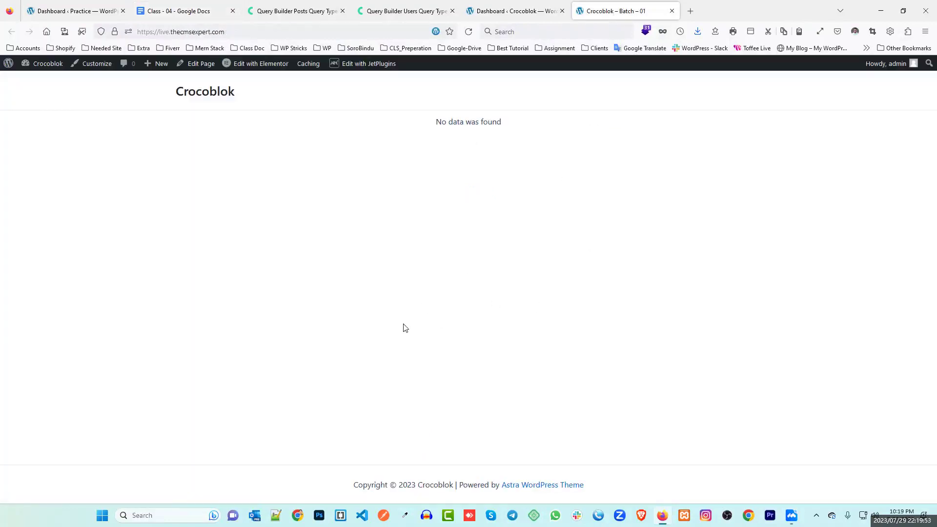
click(498, 7)
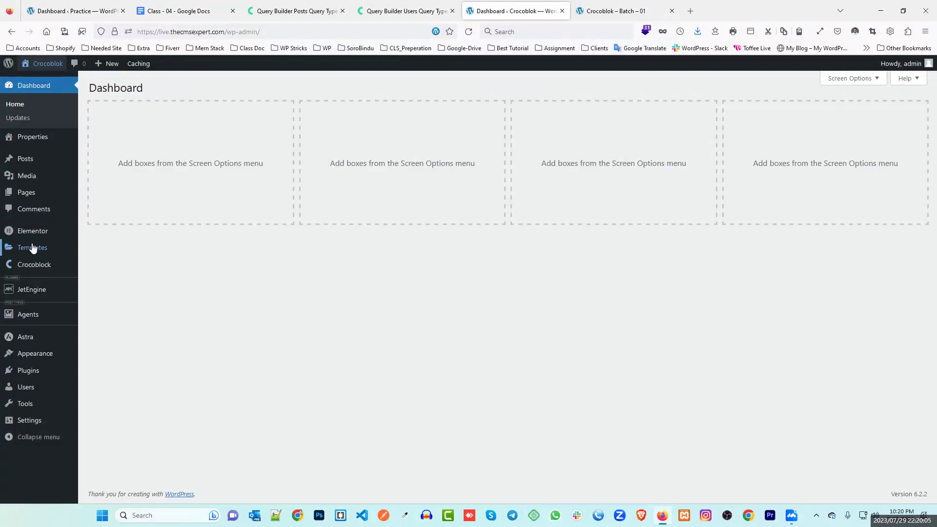
click(595, 14)
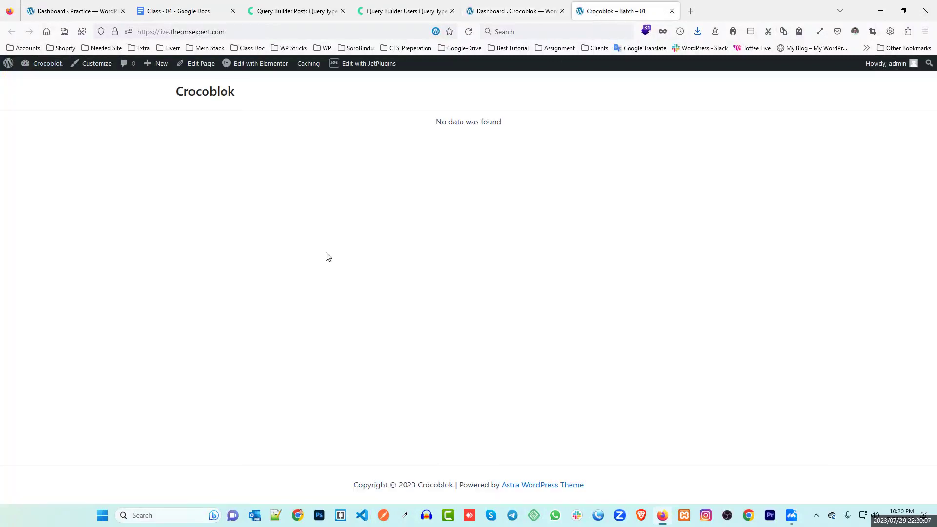
Step: Go back to the Crocoblok WordPress dashboard and point out the Templates and JetEngine entries in the admin menu
click(511, 10)
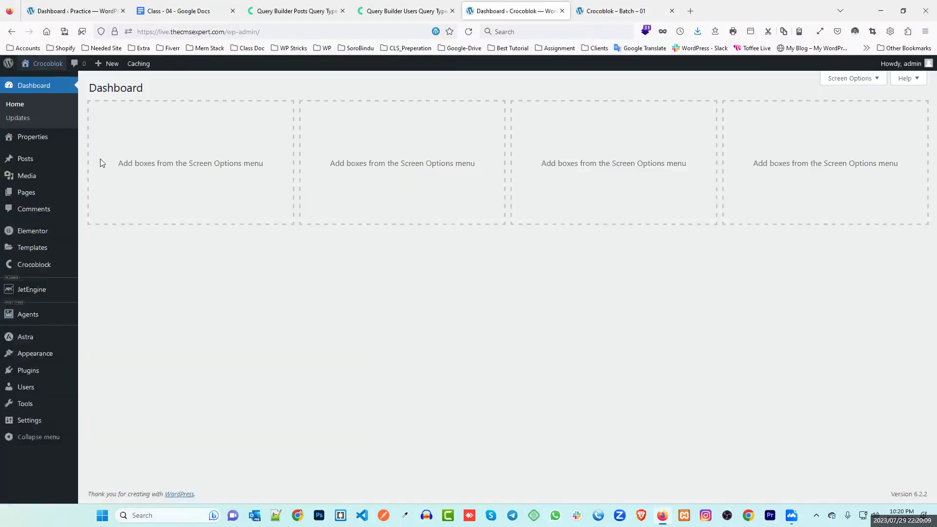
mouse_move(32, 249)
mouse_move(30, 294)
mouse_move(30, 277)
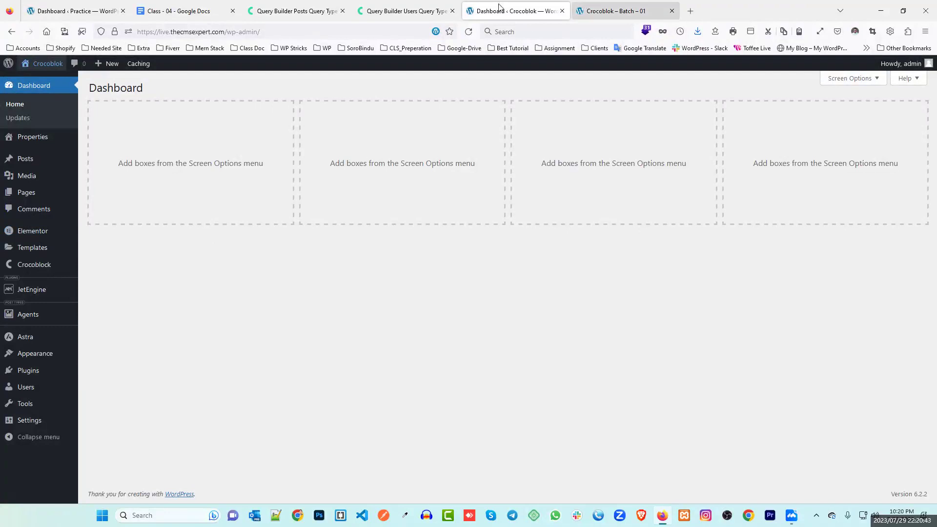
Step: Return to the Class - 04 outline and highlight Page in the use cases of the Page Option topic
click(178, 11)
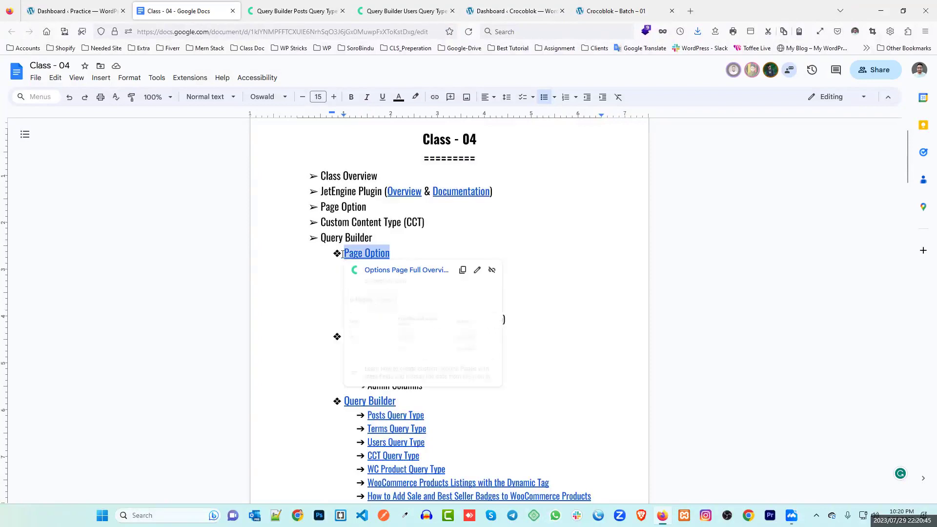
click(484, 313)
drag(486, 318, 504, 318)
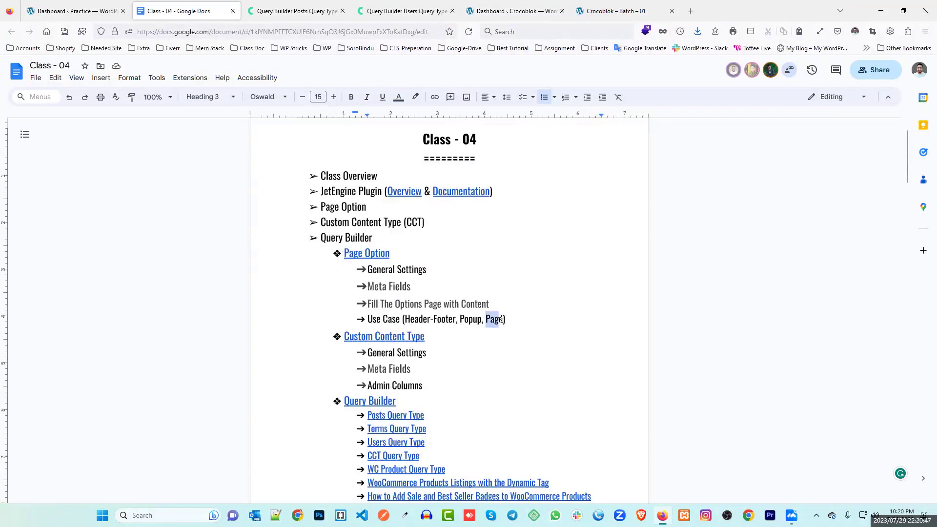
Step: Compare the Crocoblok site's front page with its WordPress dashboard, ending on the dashboard
click(619, 11)
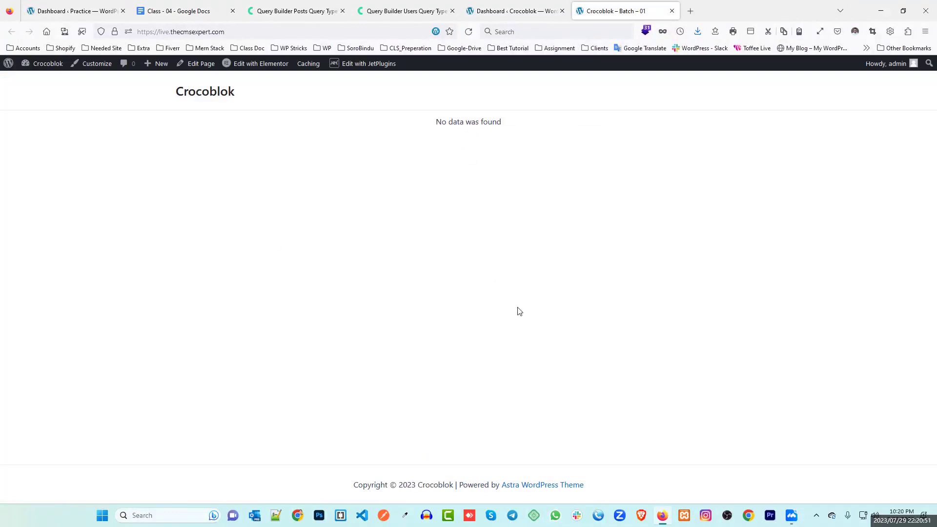
click(505, 11)
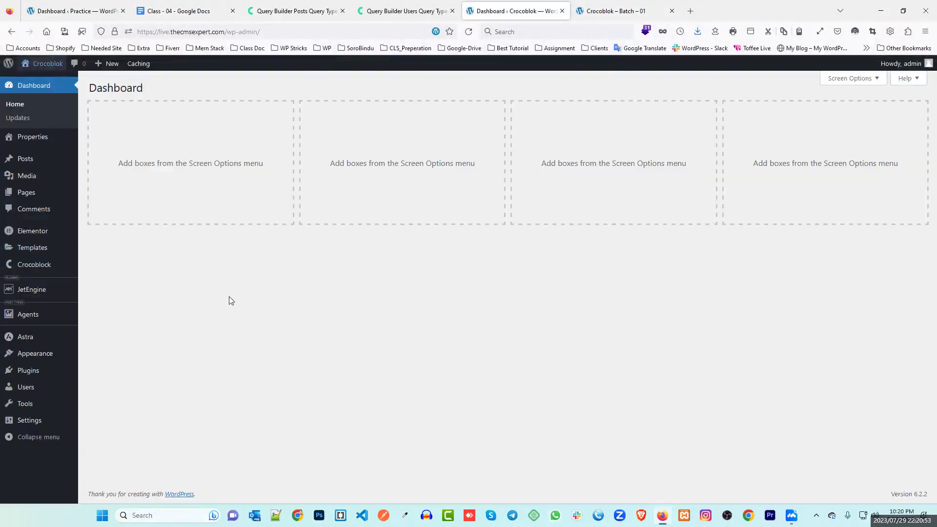
click(615, 11)
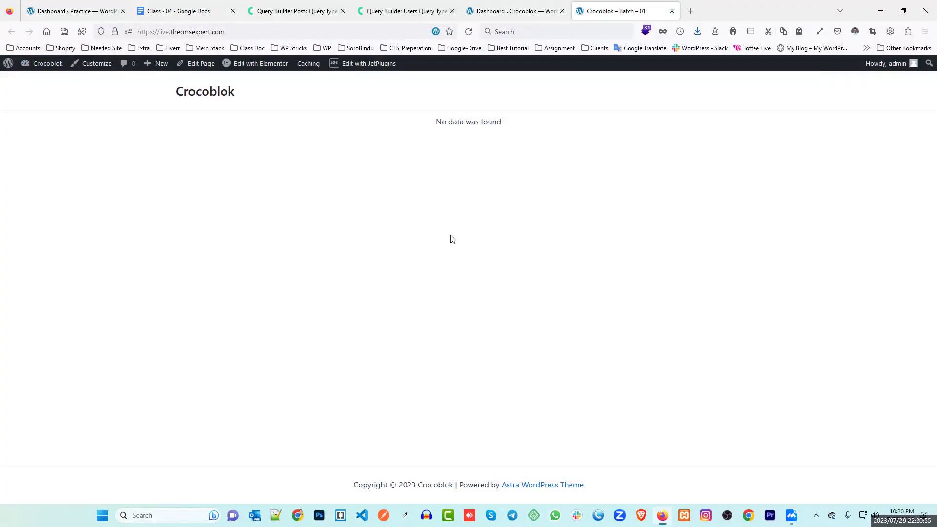
click(495, 9)
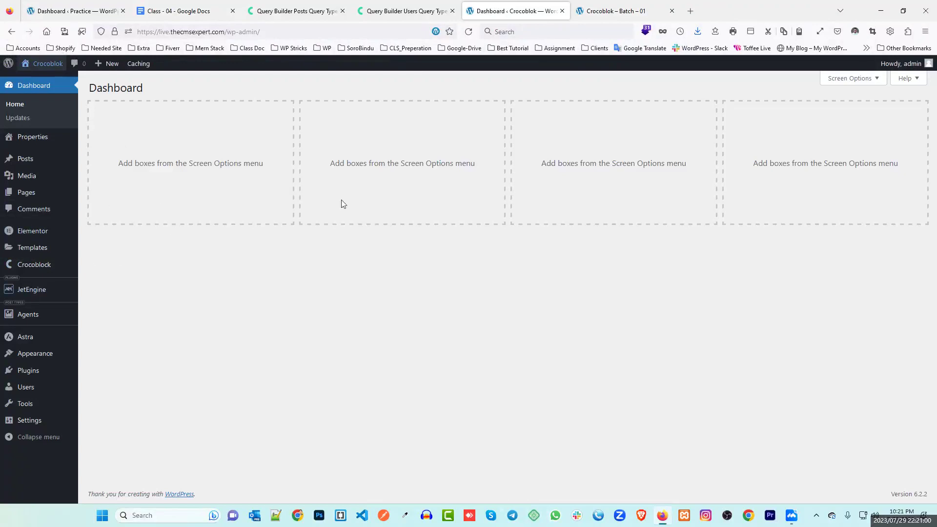
click(602, 8)
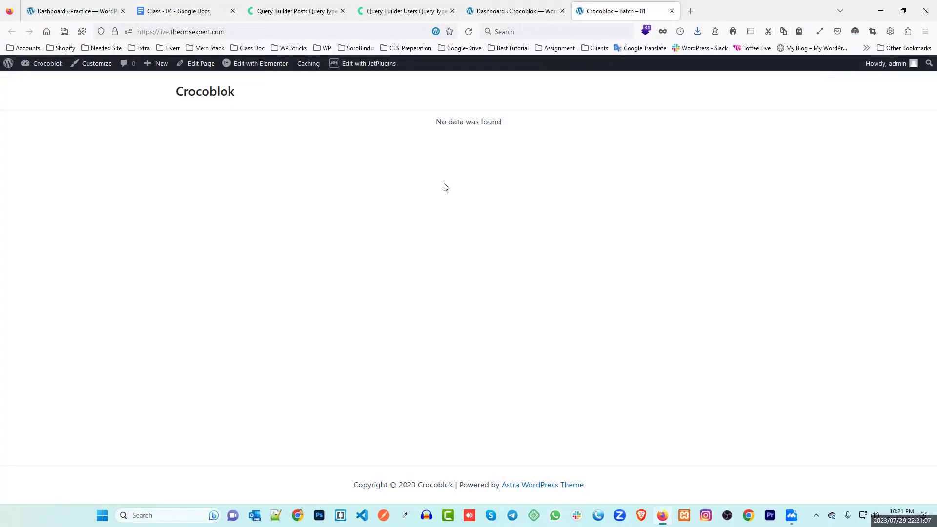
click(493, 9)
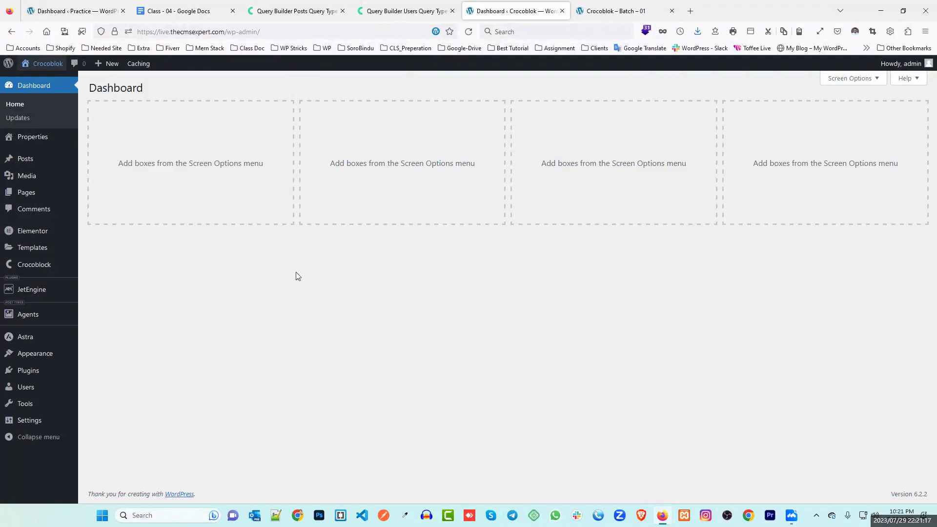
Step: Open the JetEngine Options Pages screen and close the two Query Builder documentation tabs
mouse_move(28, 320)
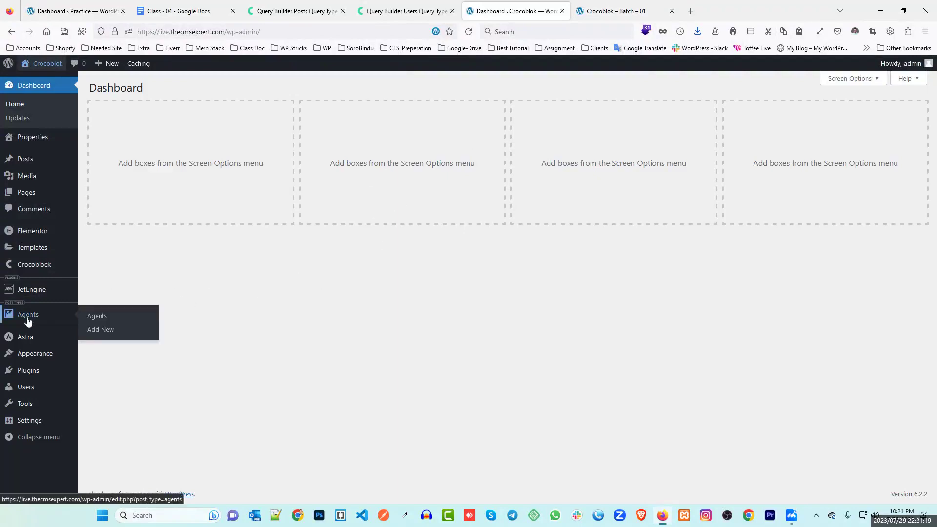
mouse_move(32, 293)
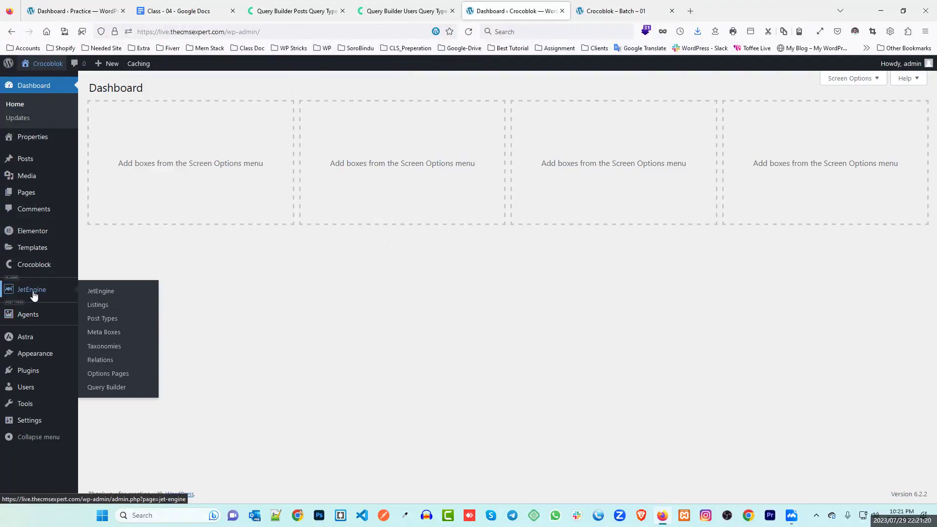
click(114, 379)
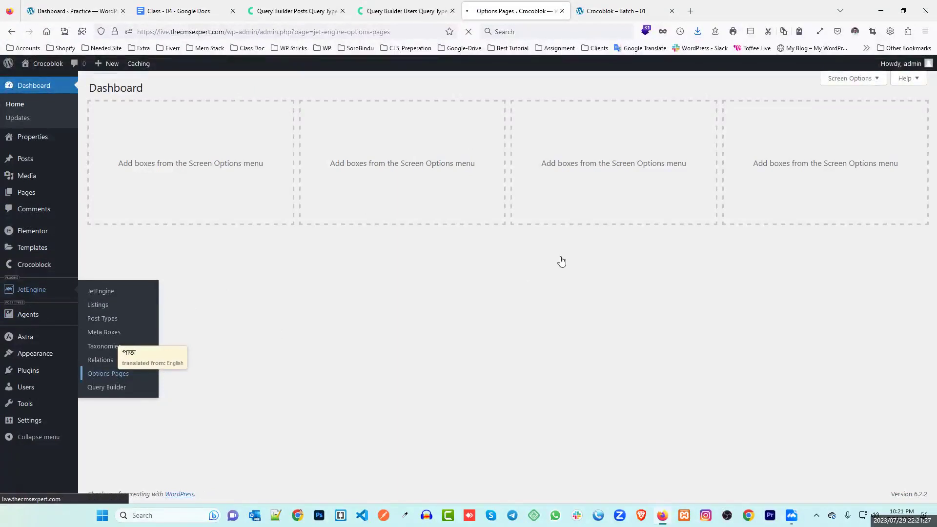
click(405, 11)
click(453, 11)
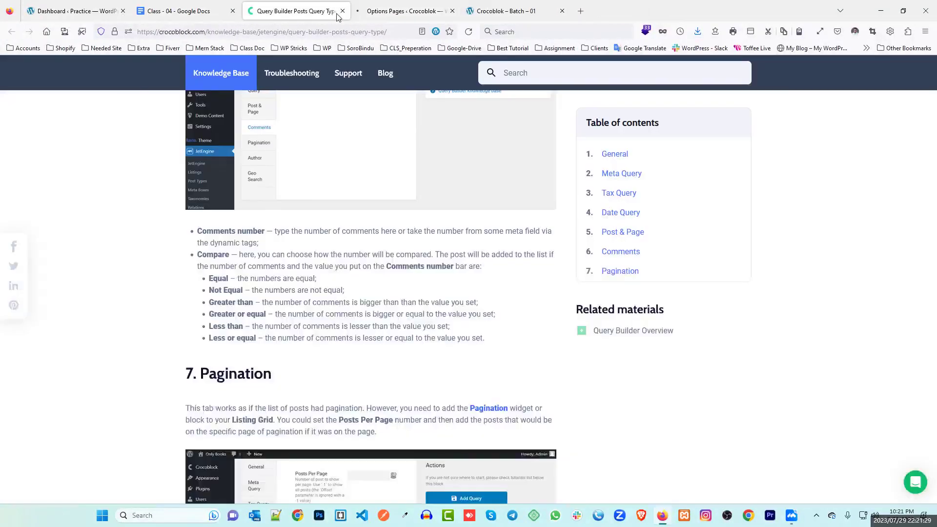
click(342, 11)
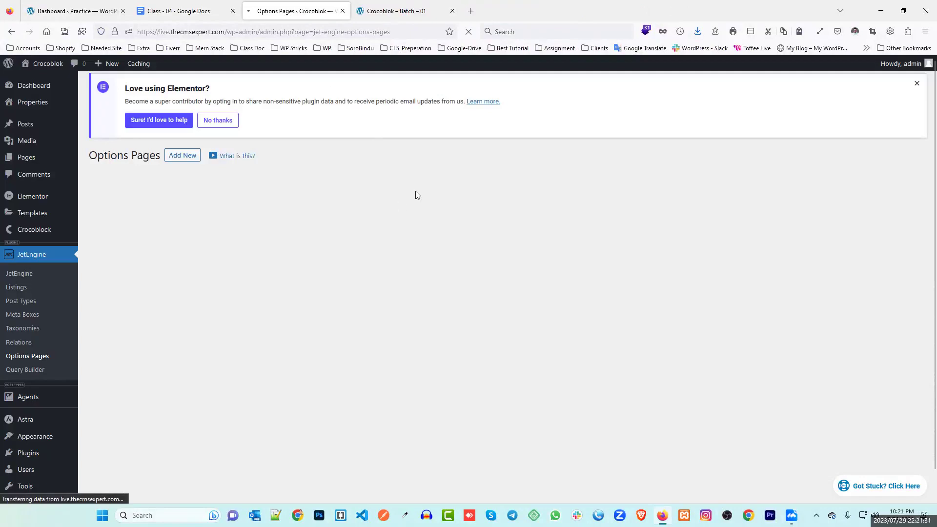
Step: Dismiss the Elementor notice and start a new options page titled "Global Setting"
click(916, 108)
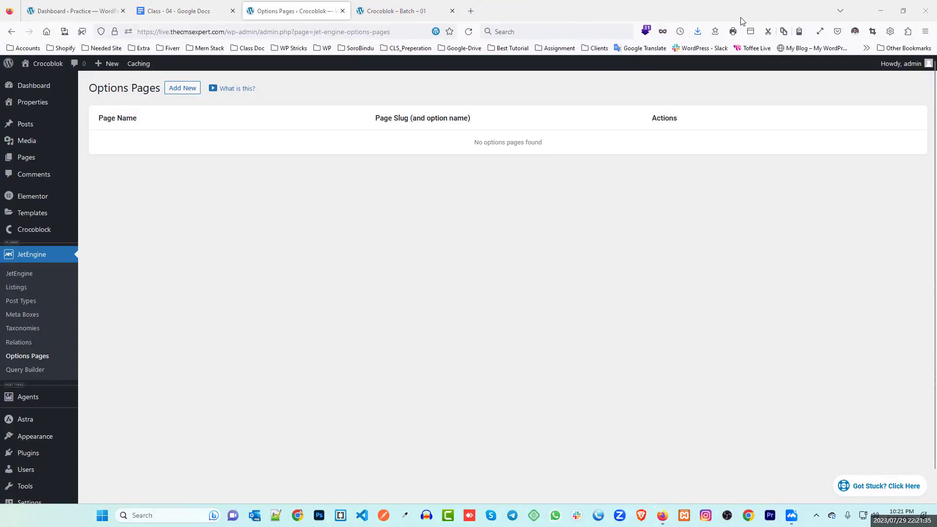
click(180, 90)
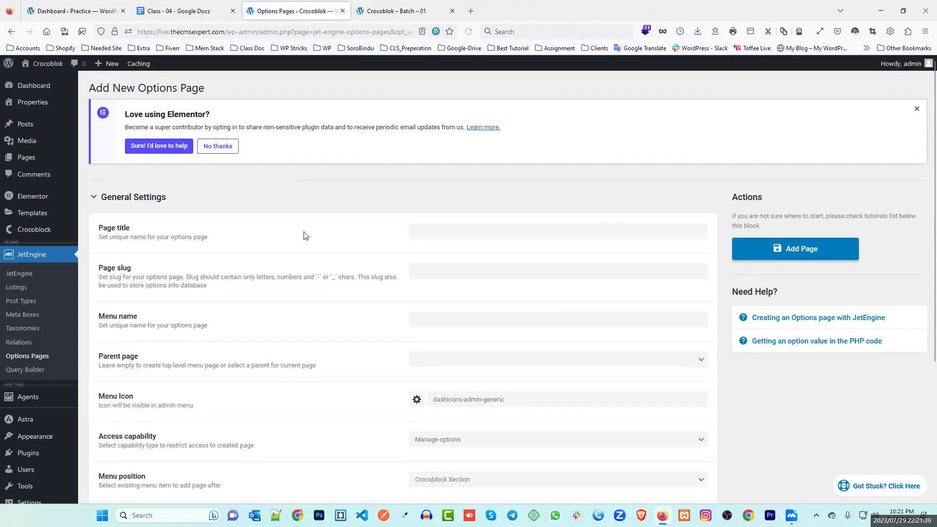
click(427, 233)
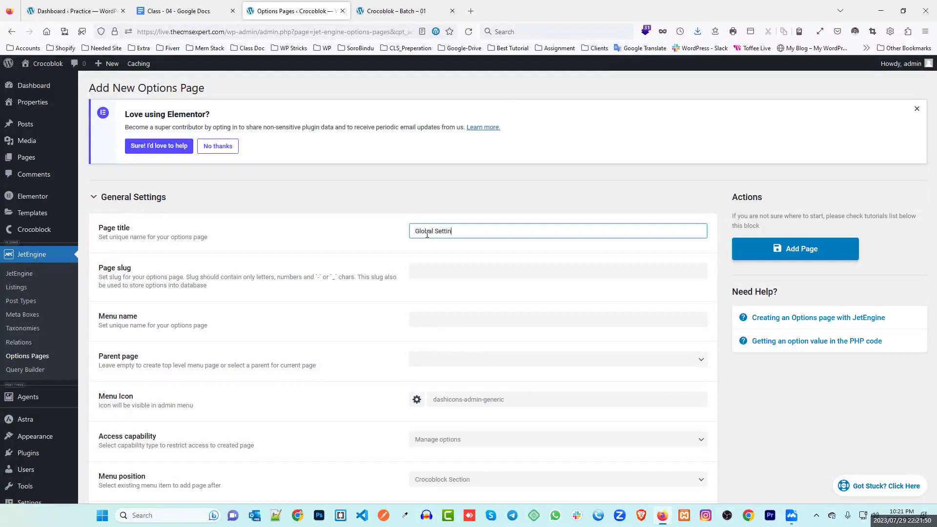
click(374, 238)
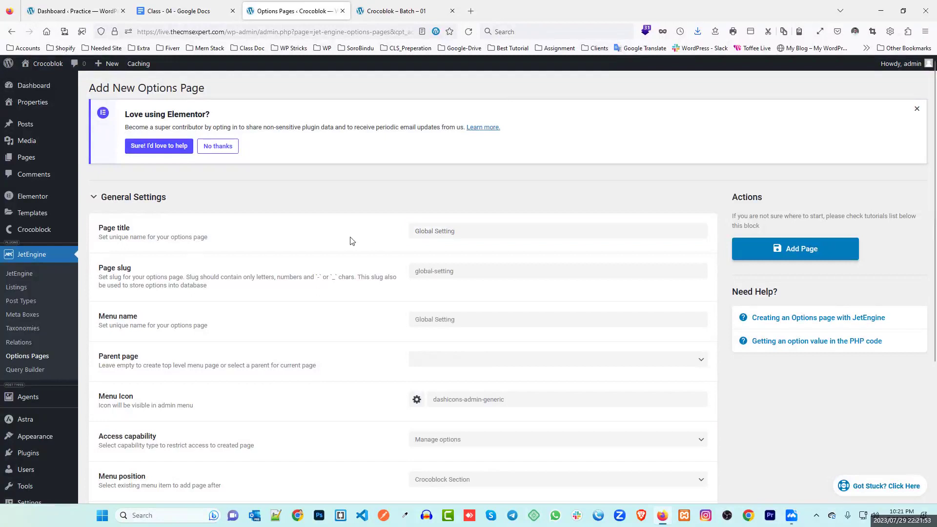
Step: Examine the choices for the Parent page setting and match them with the entries in the admin menu
scroll(352, 241, down, 1)
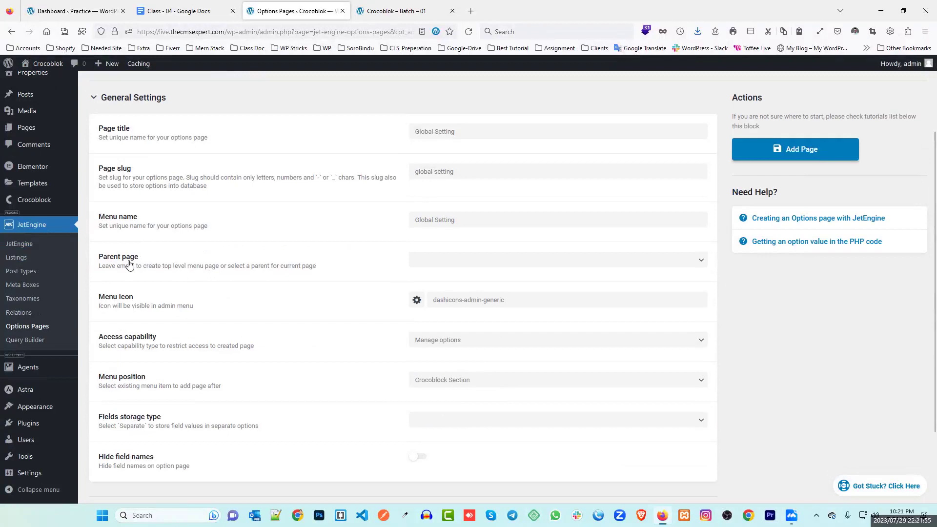
mouse_move(130, 265)
drag(468, 134, 385, 129)
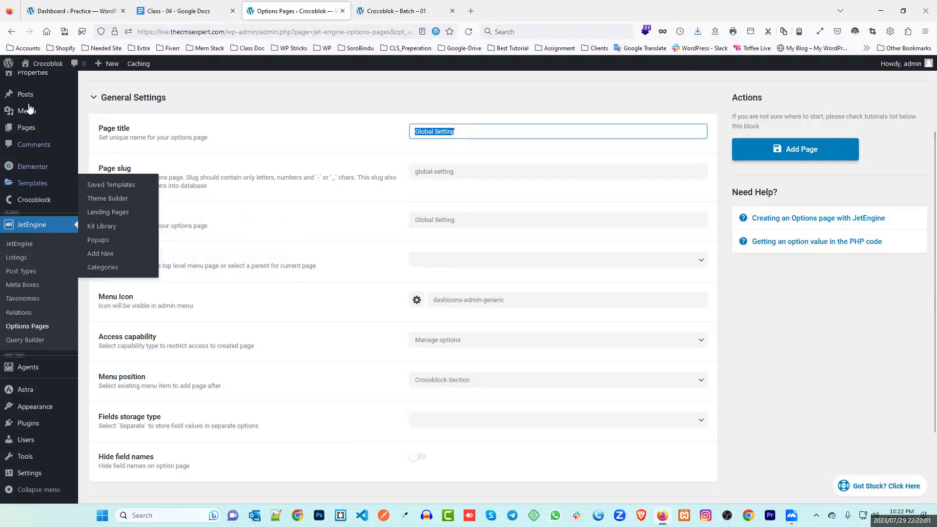
mouse_move(29, 103)
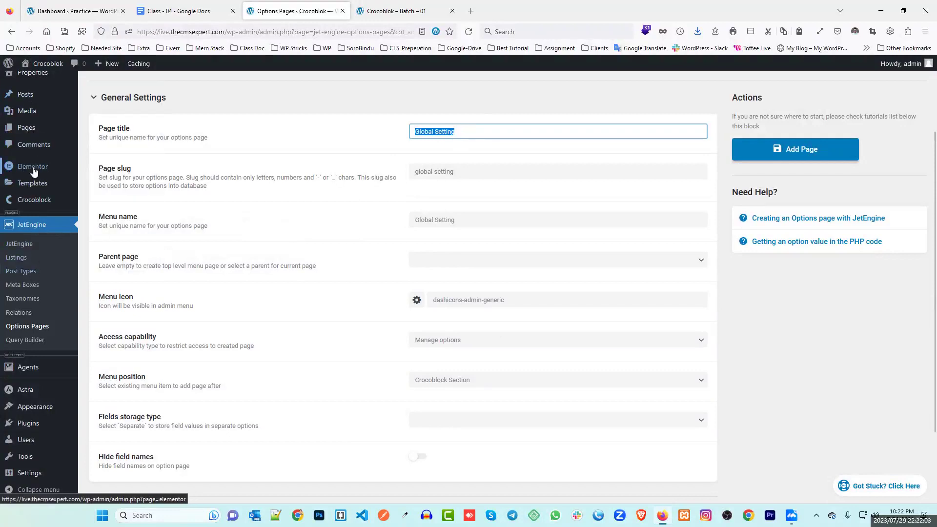
mouse_move(26, 170)
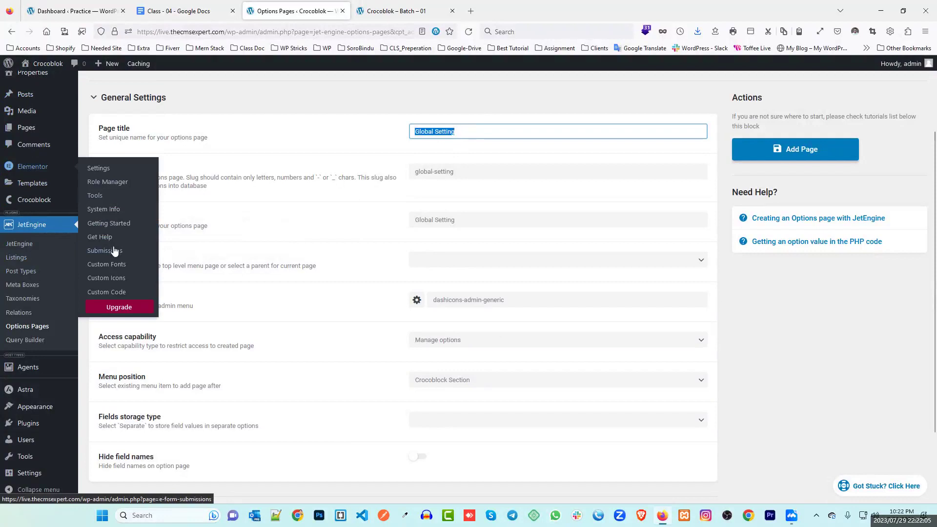
click(449, 266)
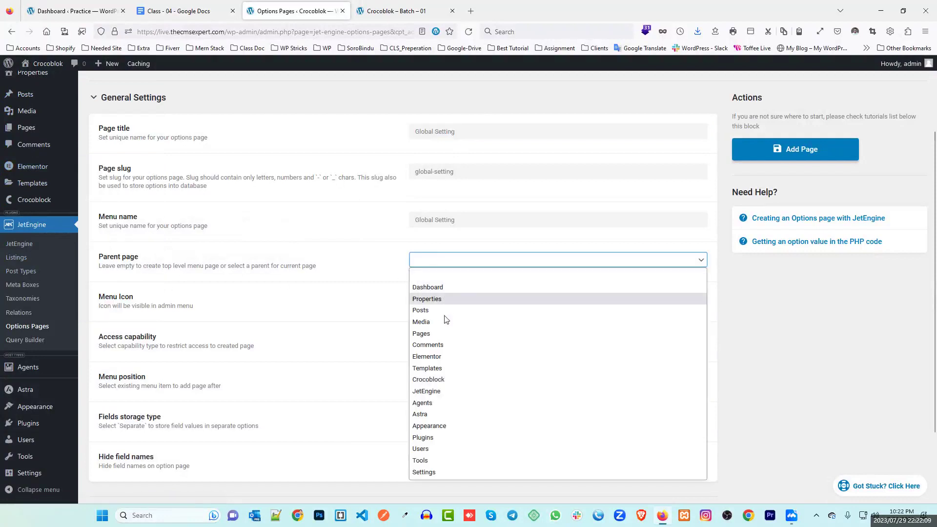
click(310, 314)
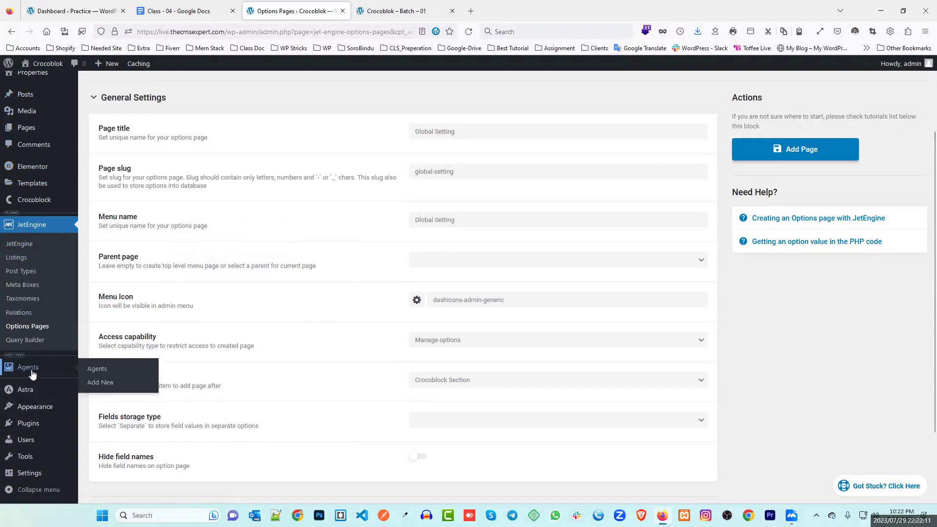
mouse_move(26, 398)
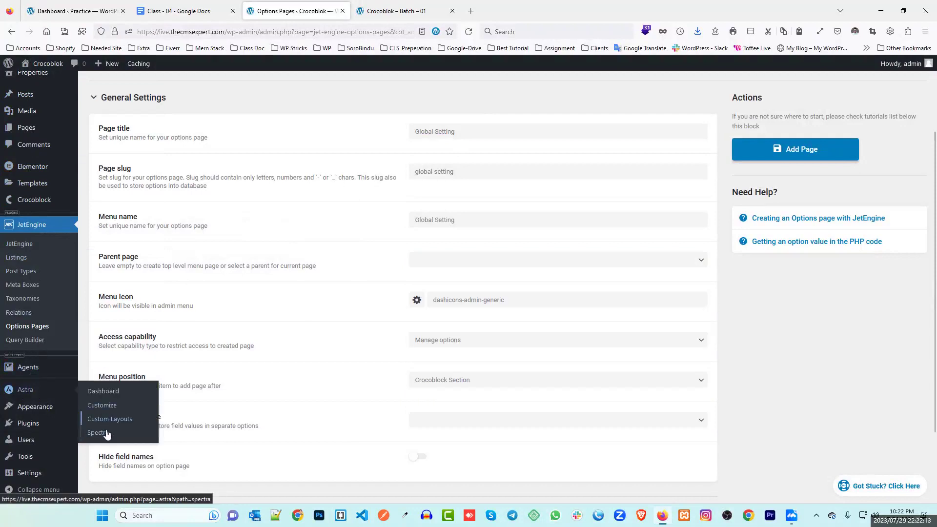
Step: Create the options page under the Astra parent page with the fields storage type Default (as array)
click(448, 264)
click(439, 414)
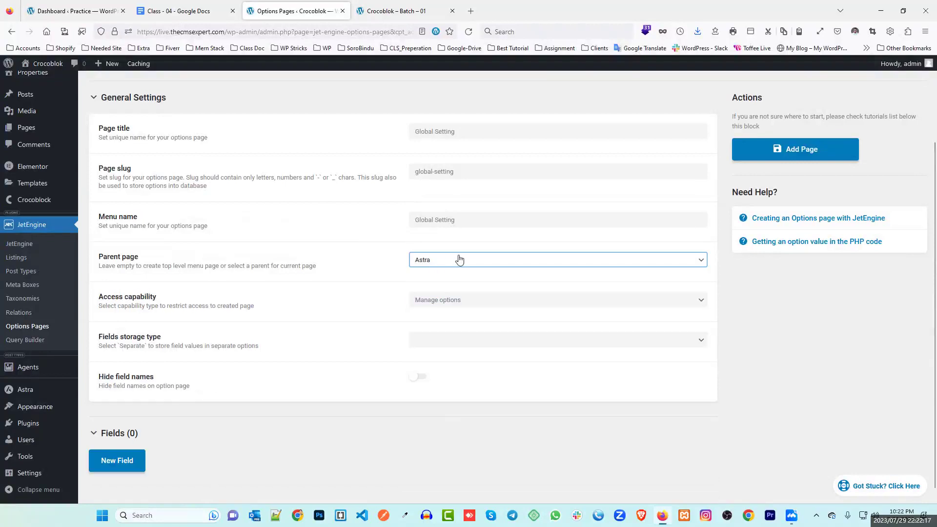
scroll(351, 301, down, 1)
click(438, 333)
click(450, 344)
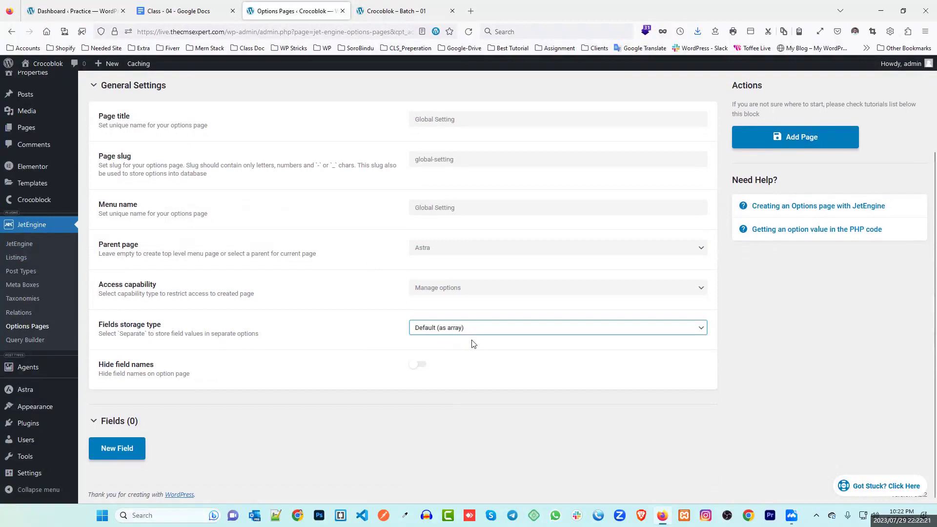
click(792, 138)
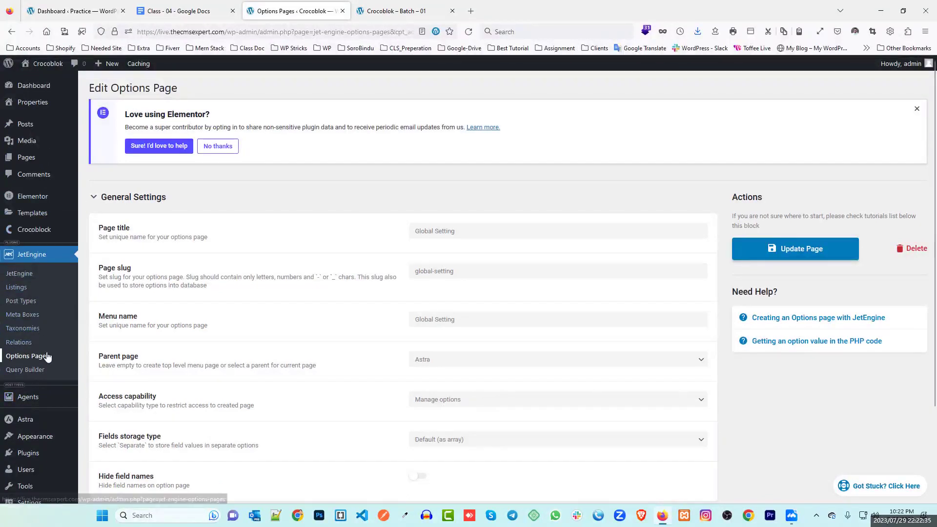
Step: Look for the Global Setting page under the JetEngine and Astra entries of the admin menu
mouse_move(48, 357)
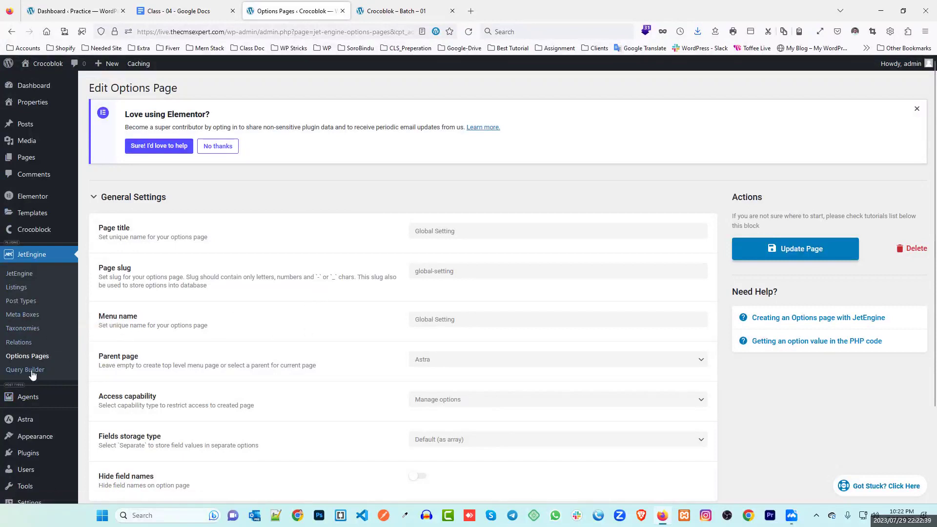
scroll(42, 264, down, 2)
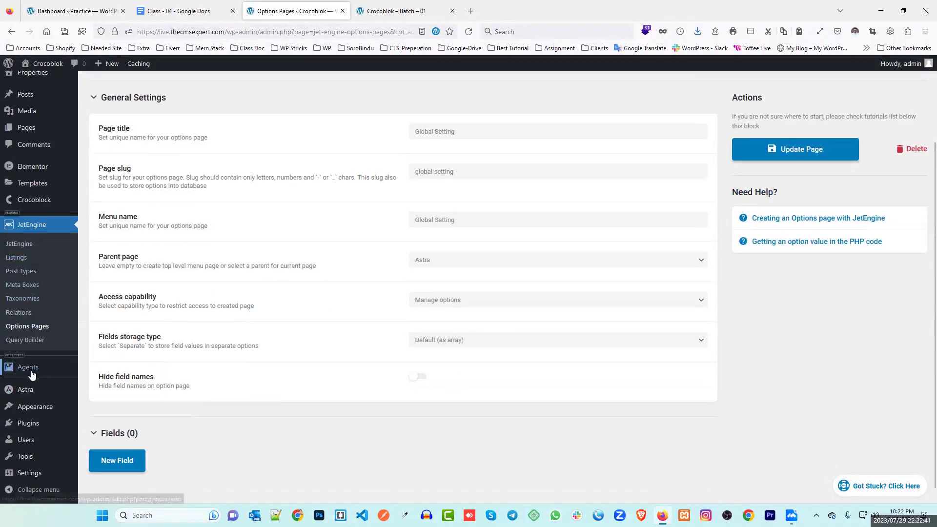
mouse_move(34, 396)
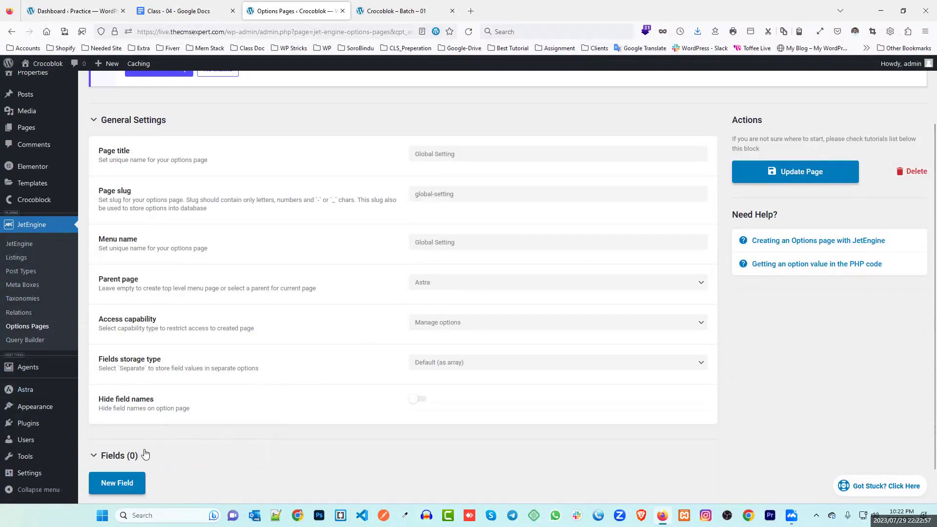
Step: Add the first field to the Global Setting options page with the label "Primary Color"
click(128, 455)
click(123, 447)
scroll(351, 371, down, 5)
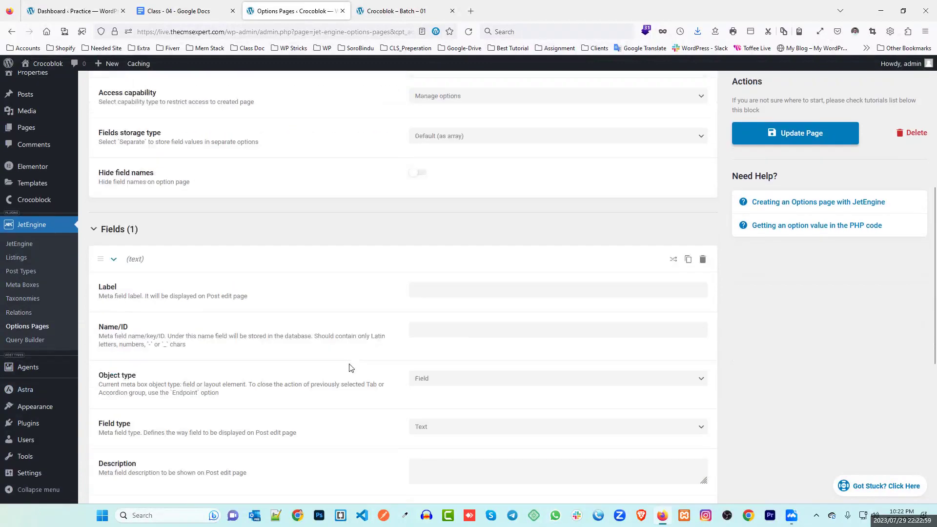
click(448, 184)
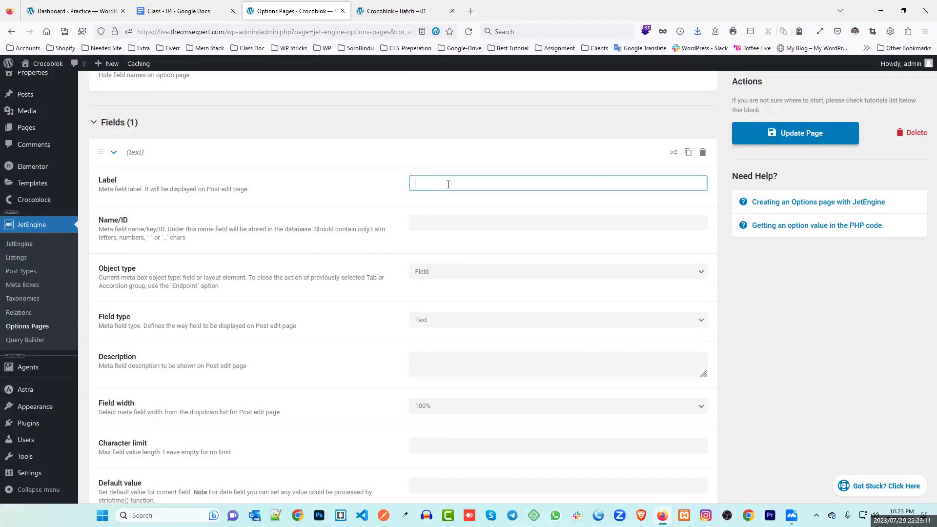
text(p)
key(BackSpace)
text(imary Colo)
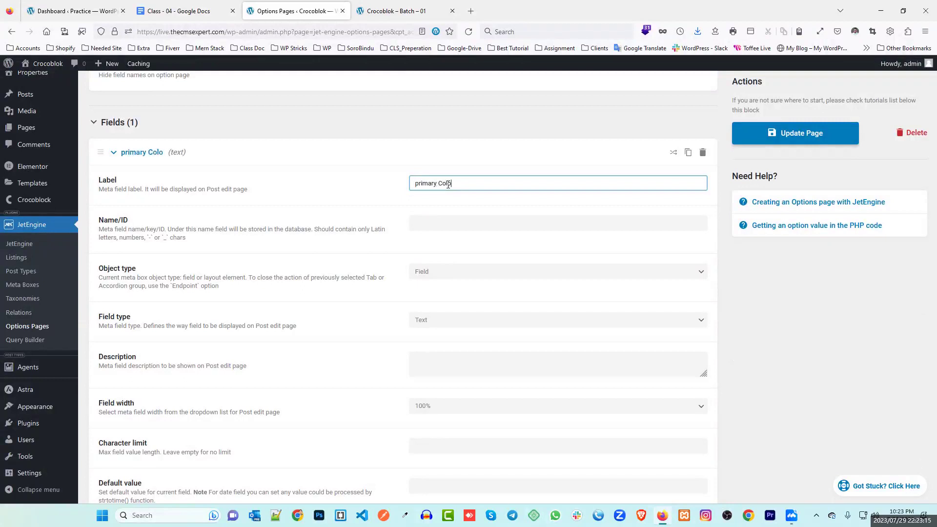
text(r)
key(BackSpace)
text(P)
click(381, 175)
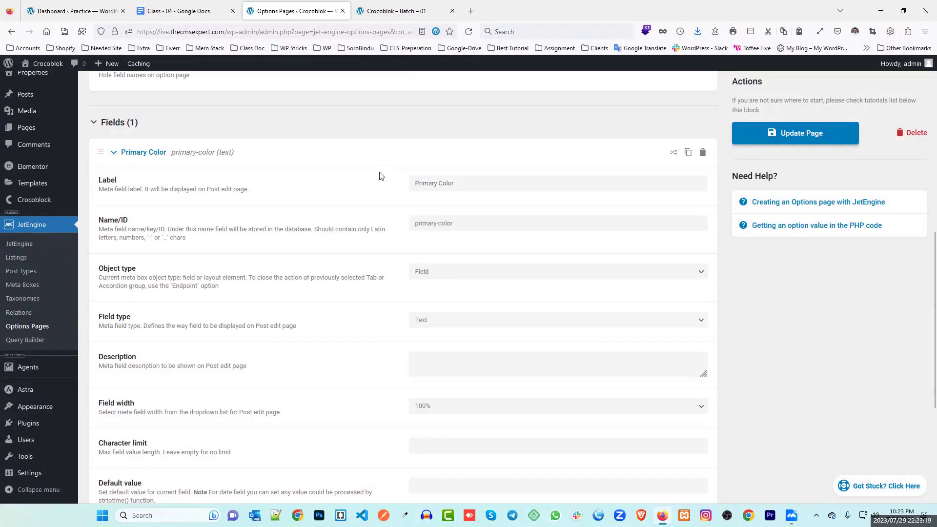
Step: Set the Primary Color field's type to Colorpicker and its field width to 50%
scroll(385, 176, down, 2)
click(445, 220)
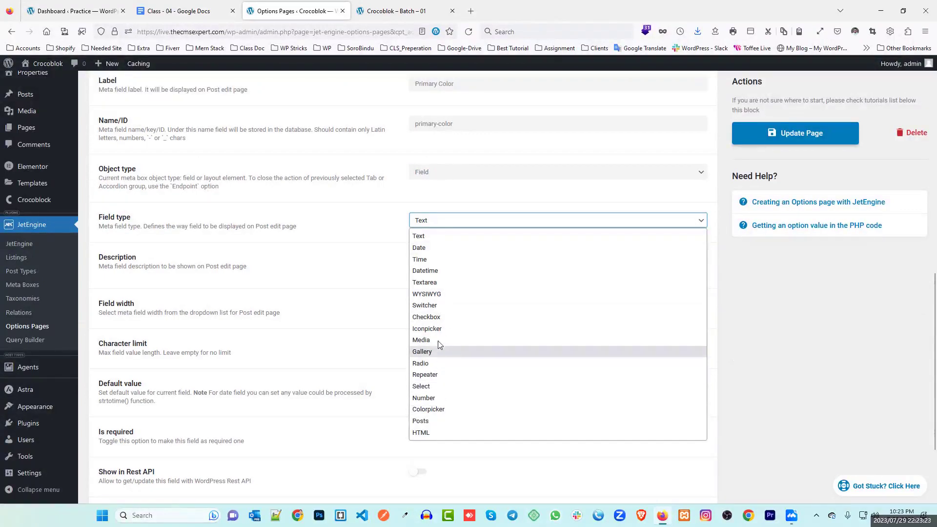
click(447, 408)
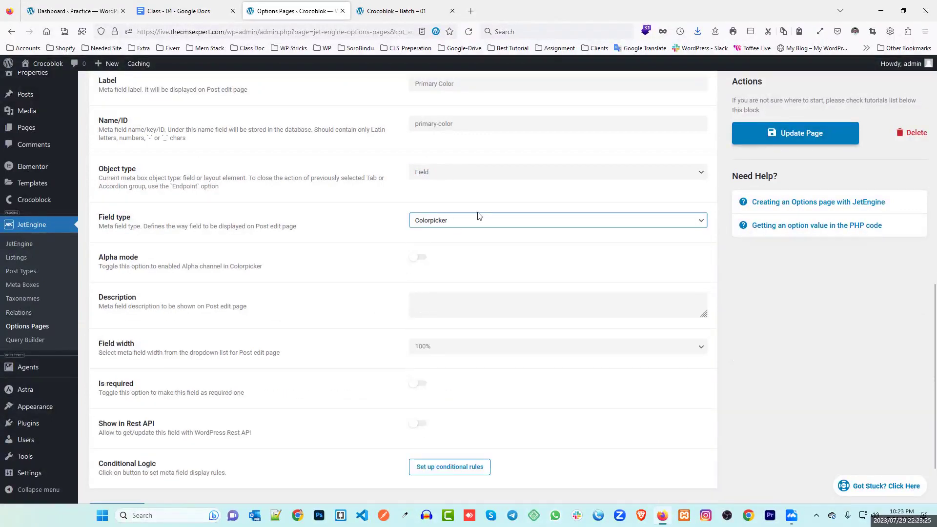
scroll(442, 243, down, 2)
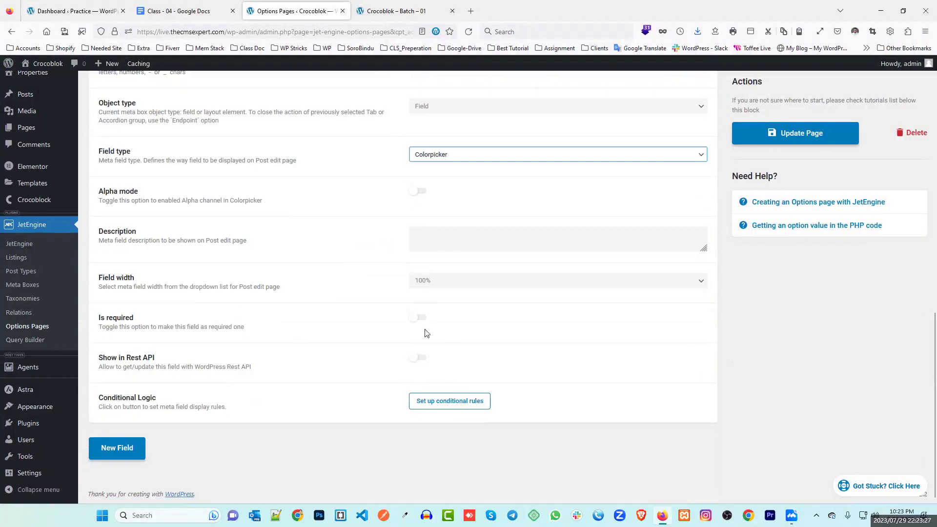
click(445, 285)
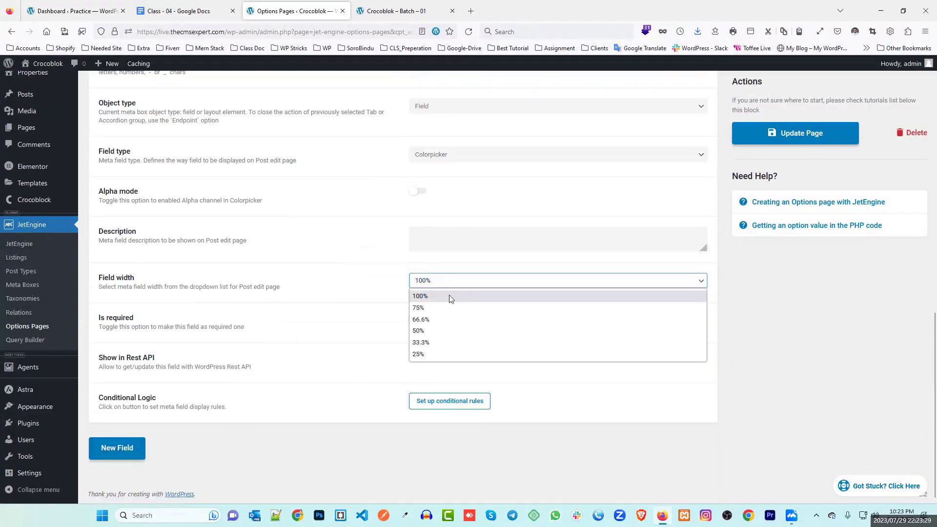
click(429, 330)
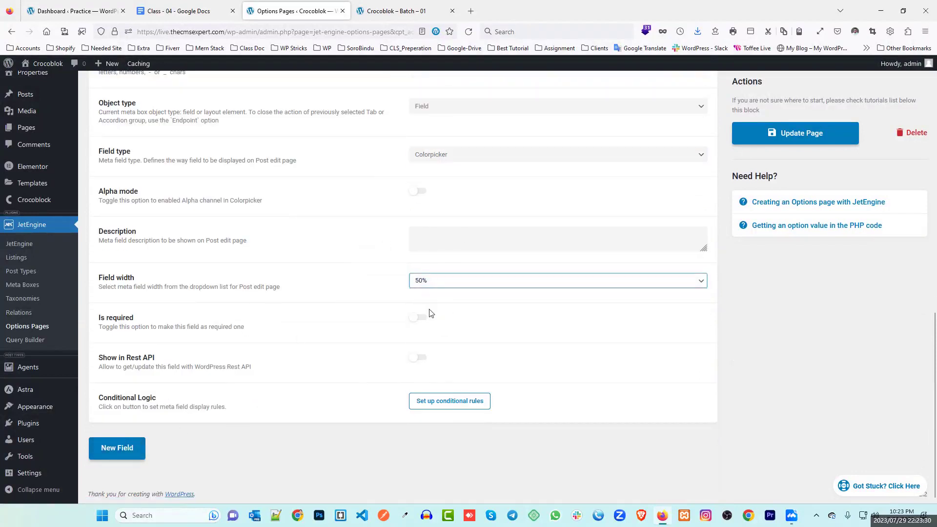
Step: Add a second field with the label "Secondary Color"
click(116, 447)
scroll(429, 269, down, 4)
click(430, 281)
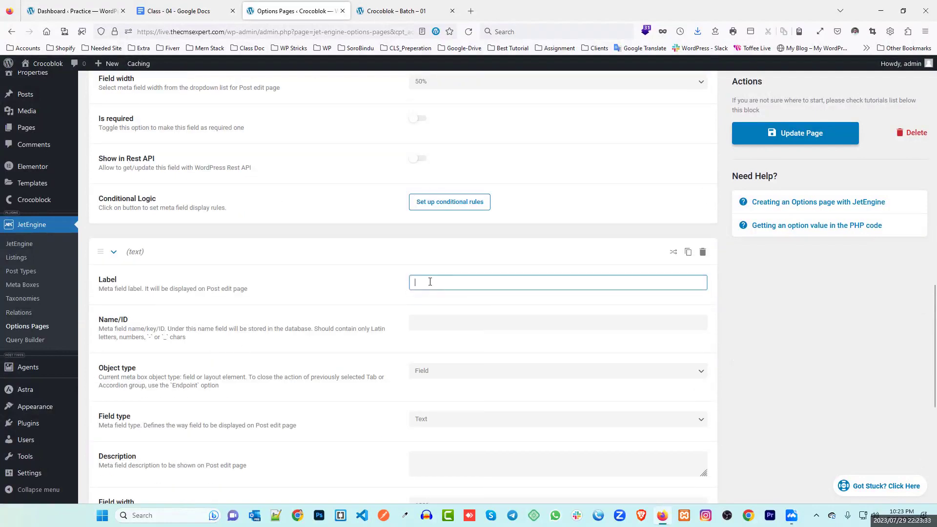
text(Secondary Color)
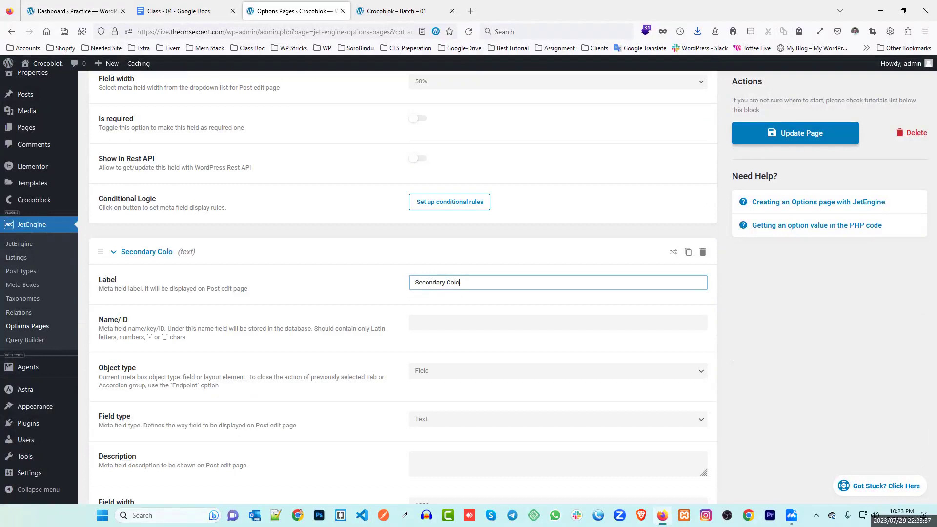
click(314, 292)
Step: Make the Secondary Color field a Colorpicker with a field width of 50%
scroll(381, 288, down, 3)
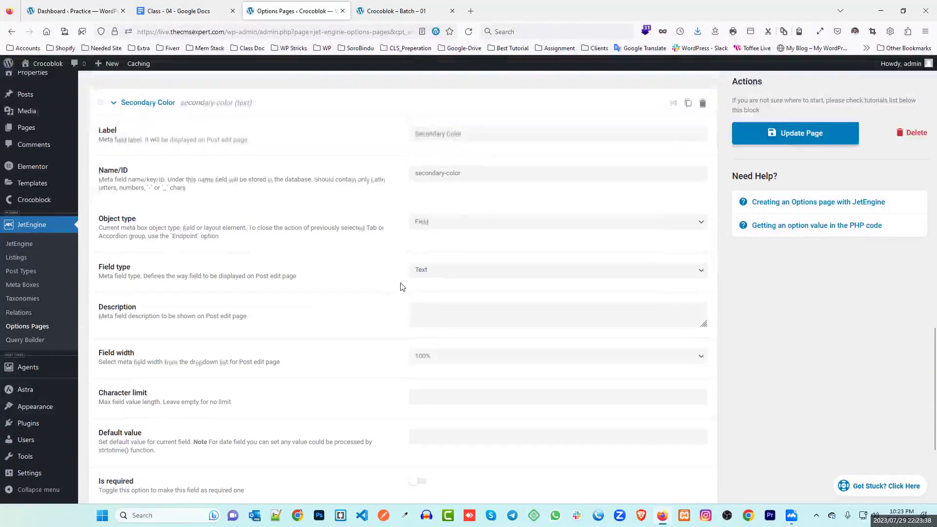
click(437, 270)
click(456, 458)
scroll(429, 298, down, 2)
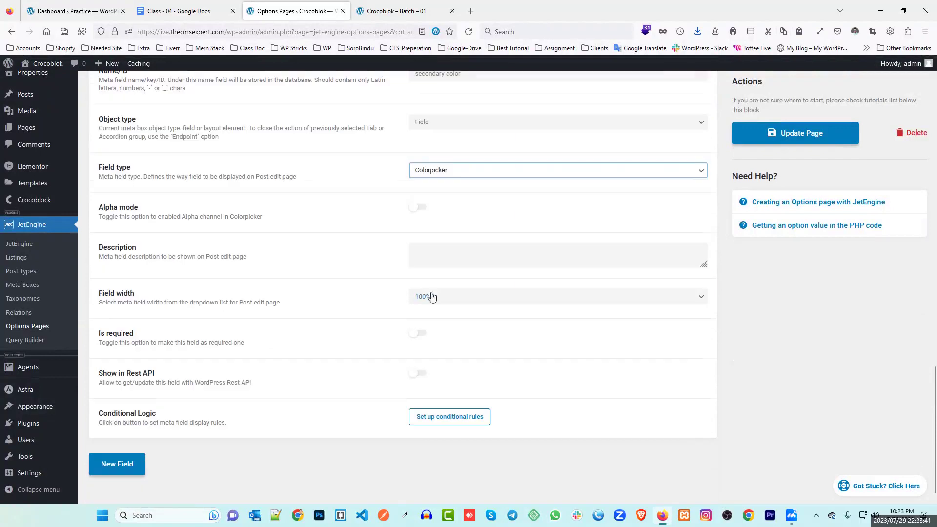
click(442, 301)
click(441, 347)
Step: Add a field labelled "Email" and set its field width to 50%
click(117, 463)
scroll(274, 362, down, 5)
click(430, 247)
text(Email)
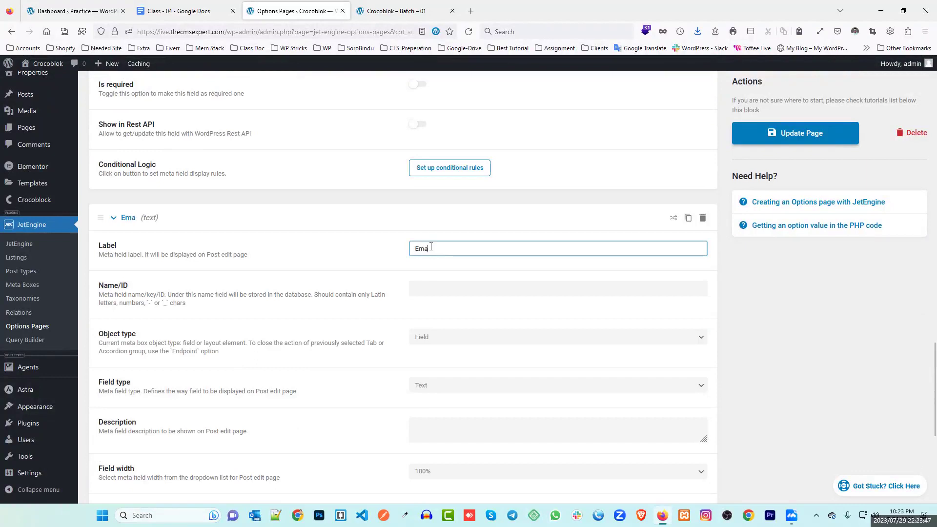
click(366, 269)
scroll(366, 270, down, 6)
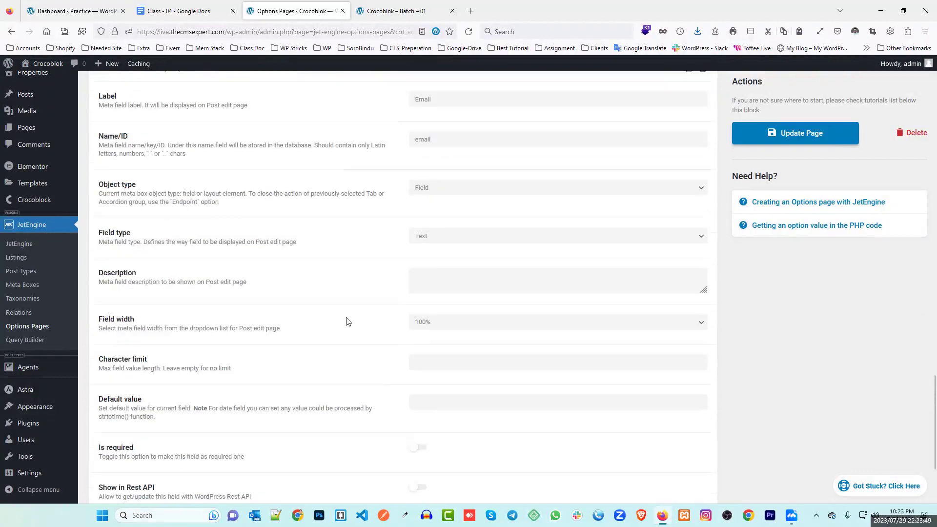
click(432, 198)
click(434, 242)
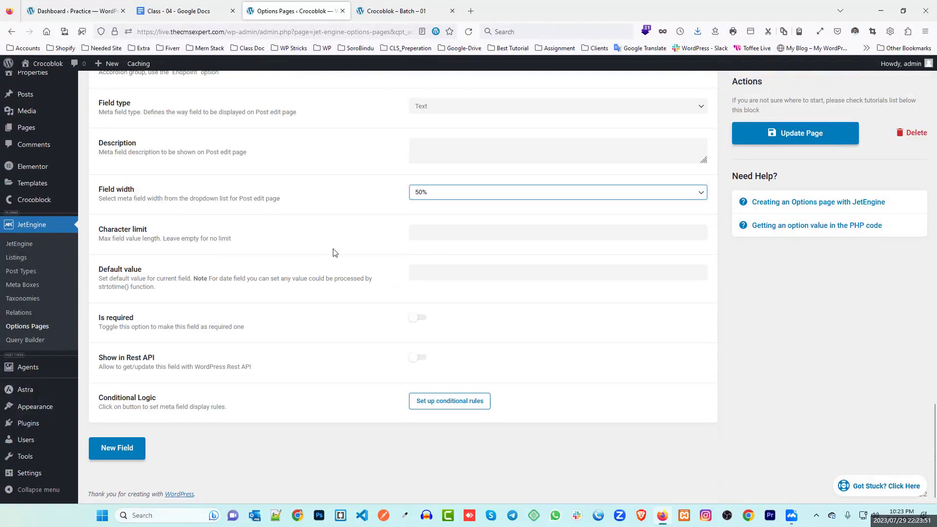
Step: Add a field labelled "Mobile" with the field type Text
click(121, 457)
scroll(436, 332, down, 5)
click(429, 230)
text(Mobile)
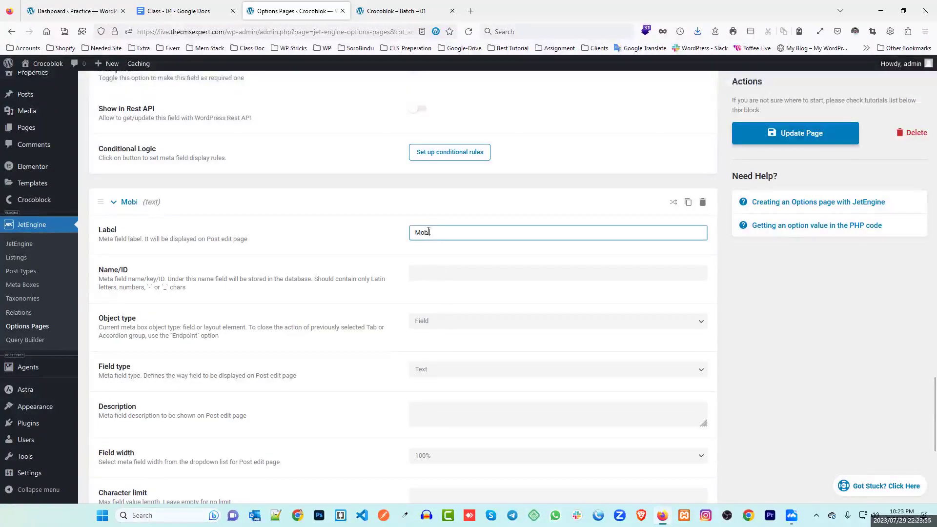
click(404, 234)
scroll(439, 234, down, 3)
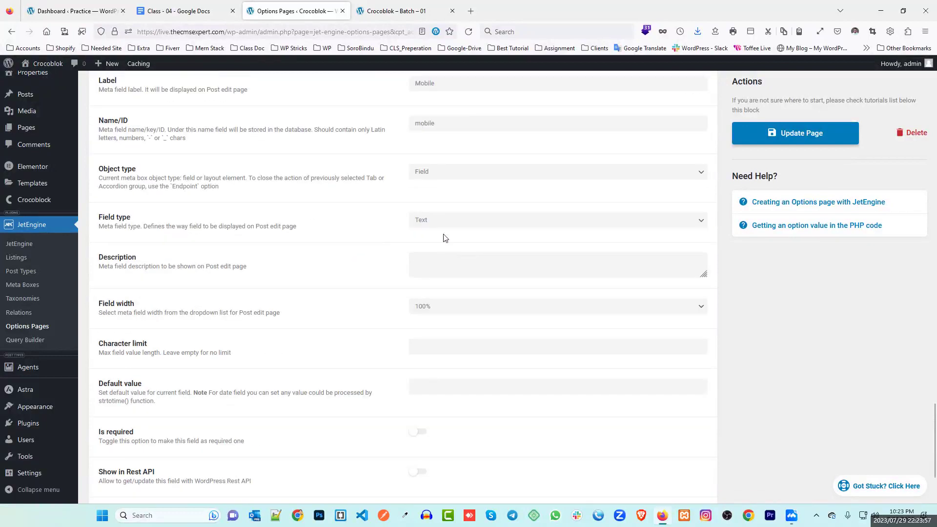
click(447, 222)
click(438, 230)
scroll(186, 161, down, 3)
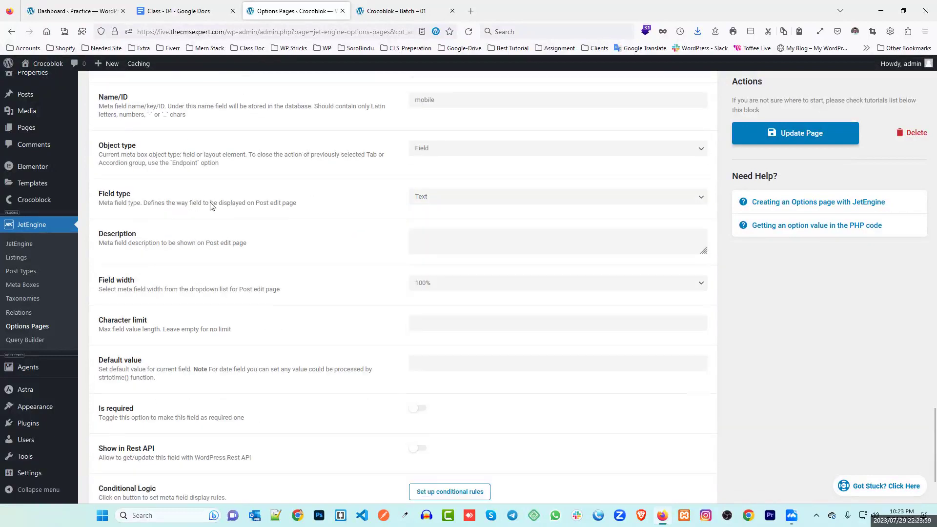
Step: Add another field with the label "Banner Image"
click(116, 451)
scroll(439, 292, down, 5)
click(439, 182)
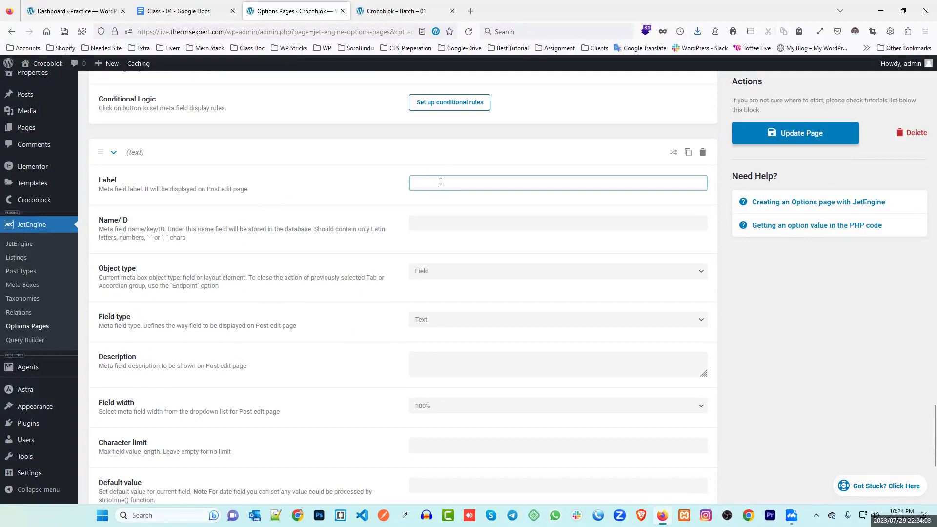
text(Banner Image)
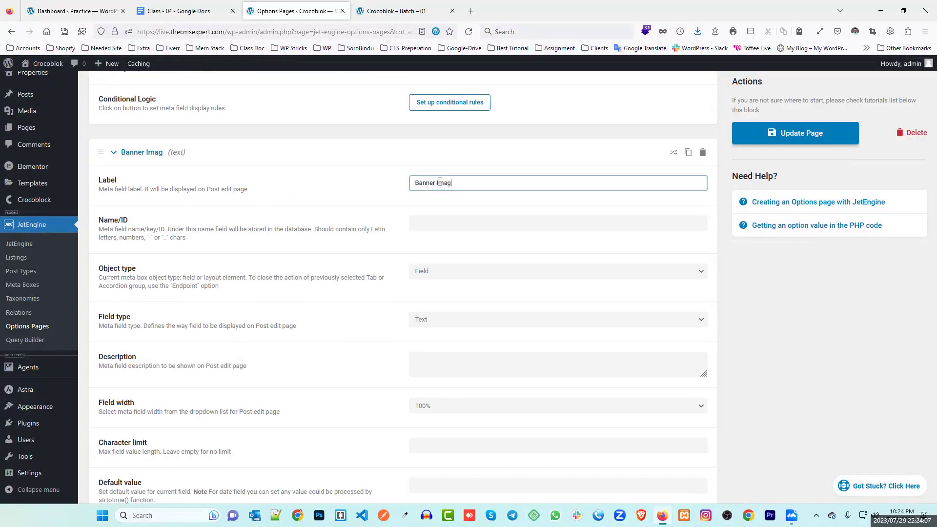
click(348, 189)
Step: Set the Banner Image field's type to Media with the value format "Array with media ID and URL"
scroll(341, 179, down, 4)
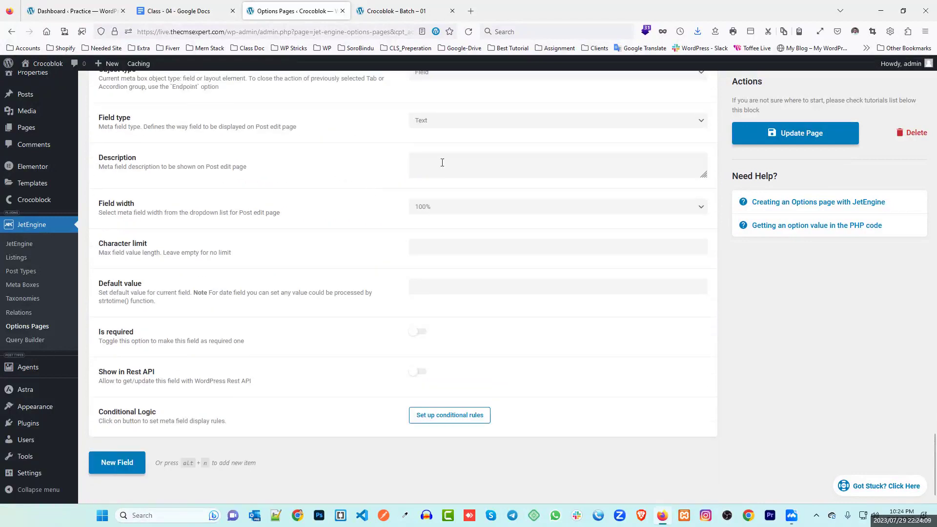
click(433, 120)
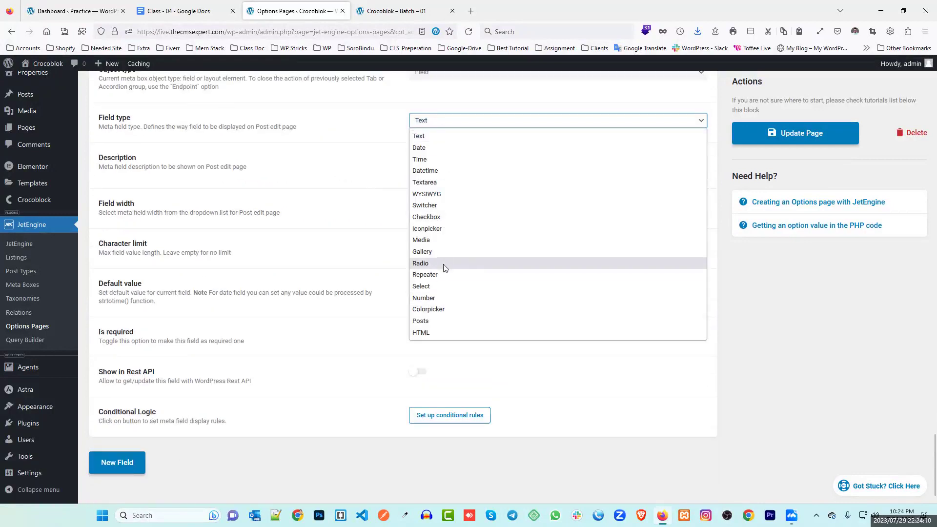
click(438, 239)
click(442, 195)
click(441, 210)
click(442, 195)
click(459, 235)
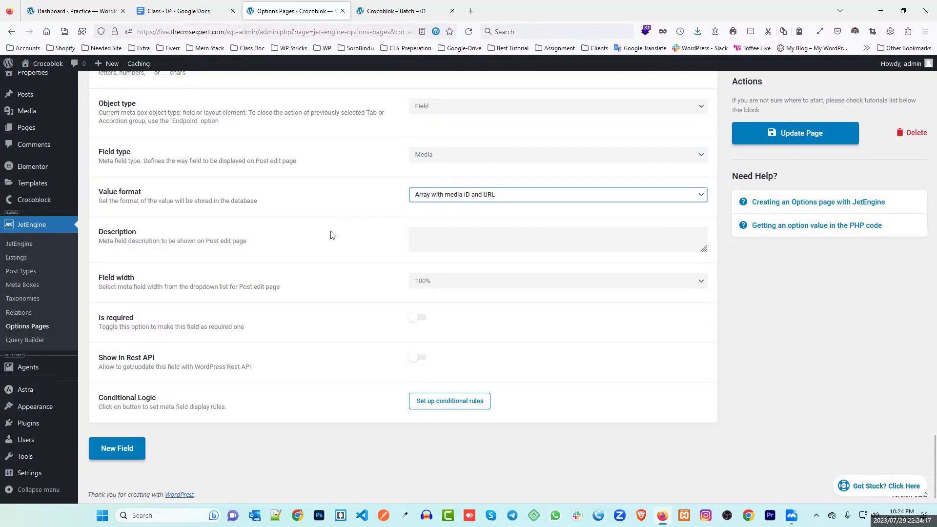
Step: Add a field labelled "Intro heading" with the field type Text
click(117, 448)
scroll(319, 320, down, 4)
click(448, 286)
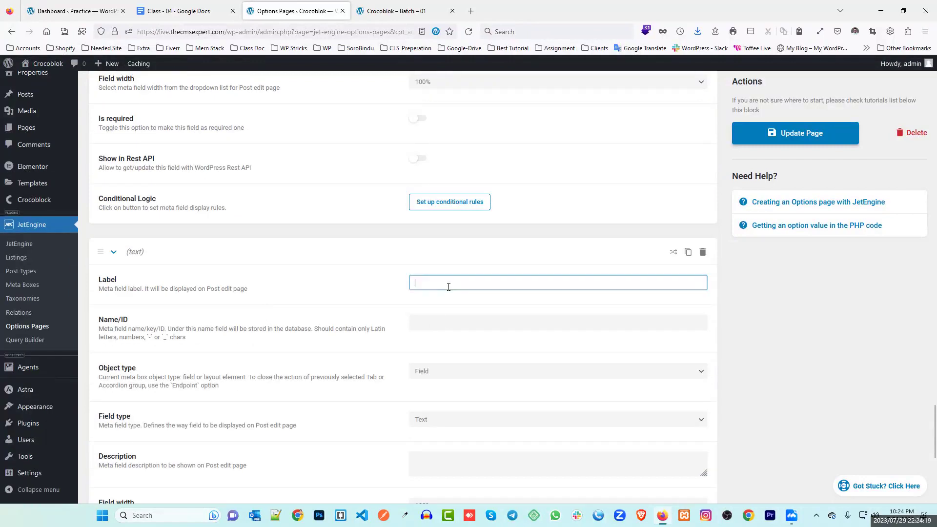
scroll(349, 265, up, 8)
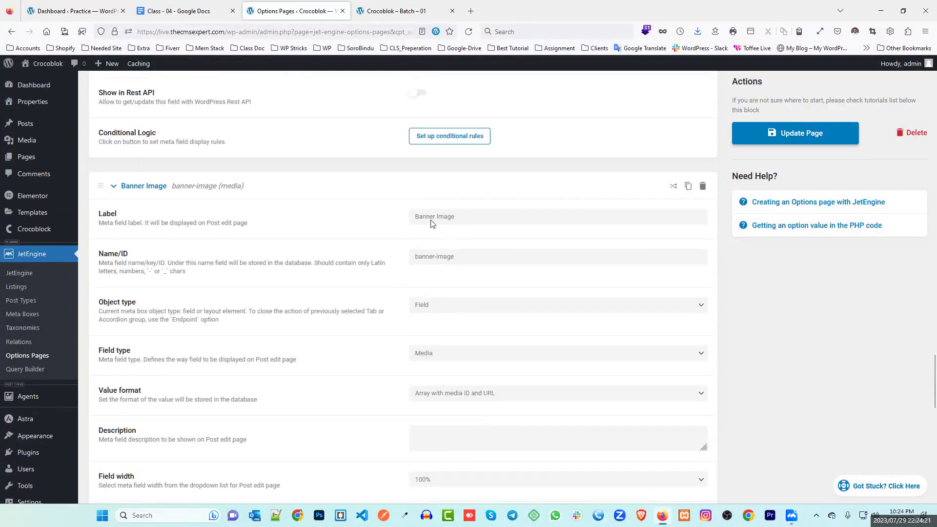
scroll(402, 244, down, 7)
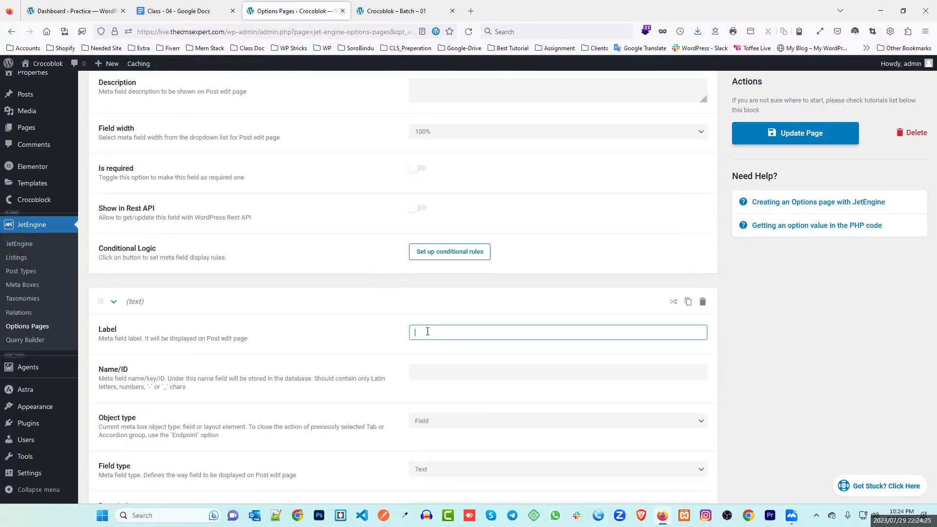
text(Intro heading)
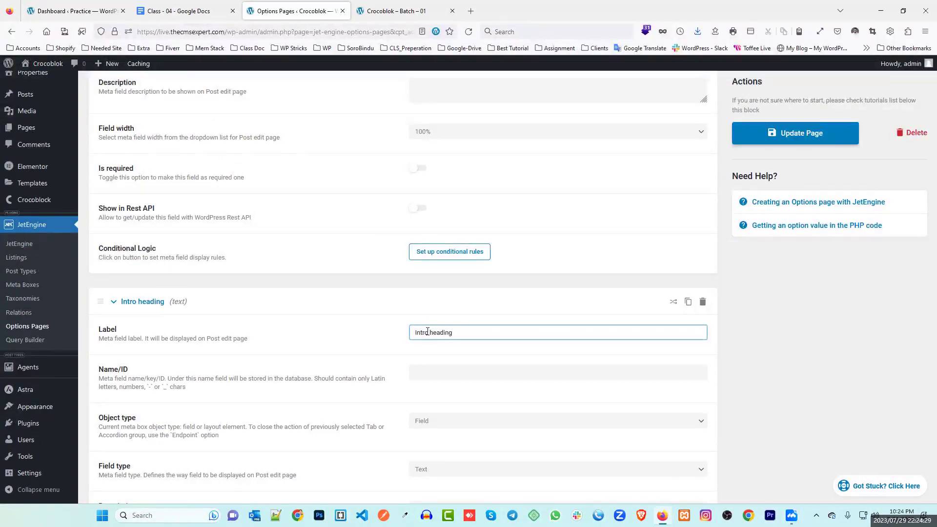
click(299, 328)
scroll(462, 290, down, 3)
click(441, 322)
click(441, 322)
scroll(299, 221, down, 5)
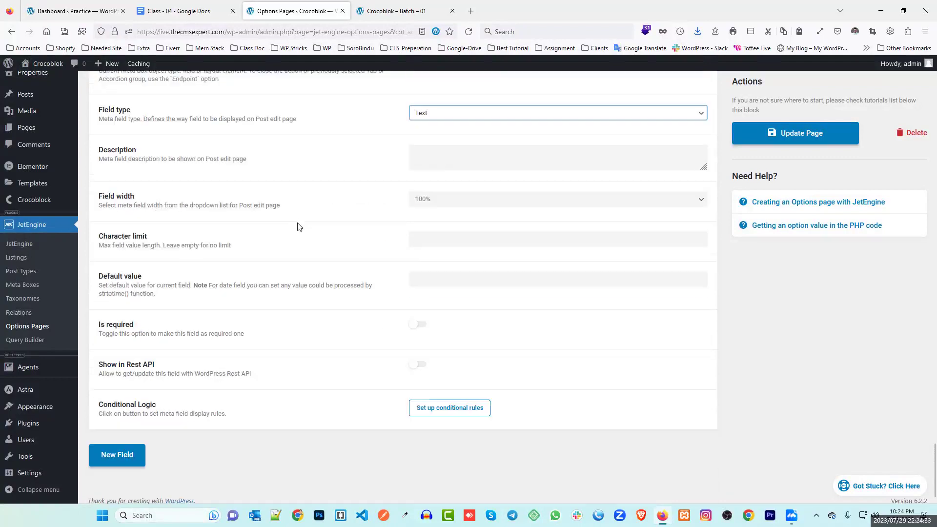
Step: Add a field with the label "Intro Content" after the Intro heading field
click(129, 446)
click(436, 191)
text(Intro)
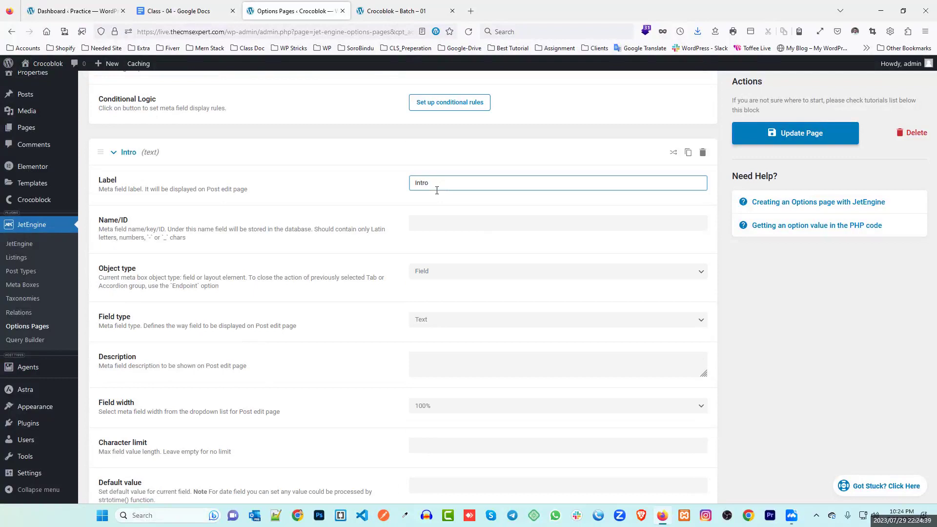
text( Content)
click(335, 192)
Step: Add a field with the label "Facebook Link" after the Intro Content field
scroll(361, 225, down, 5)
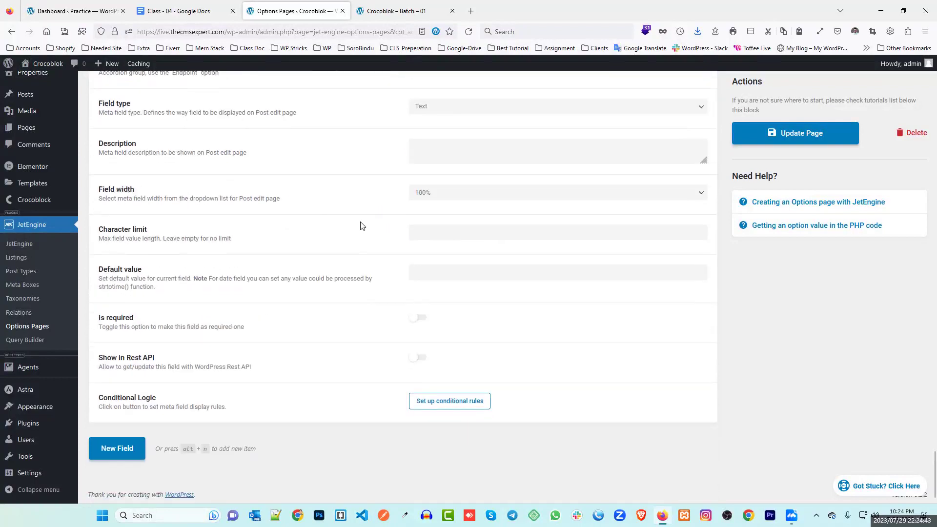
click(90, 439)
scroll(305, 319, down, 5)
click(433, 184)
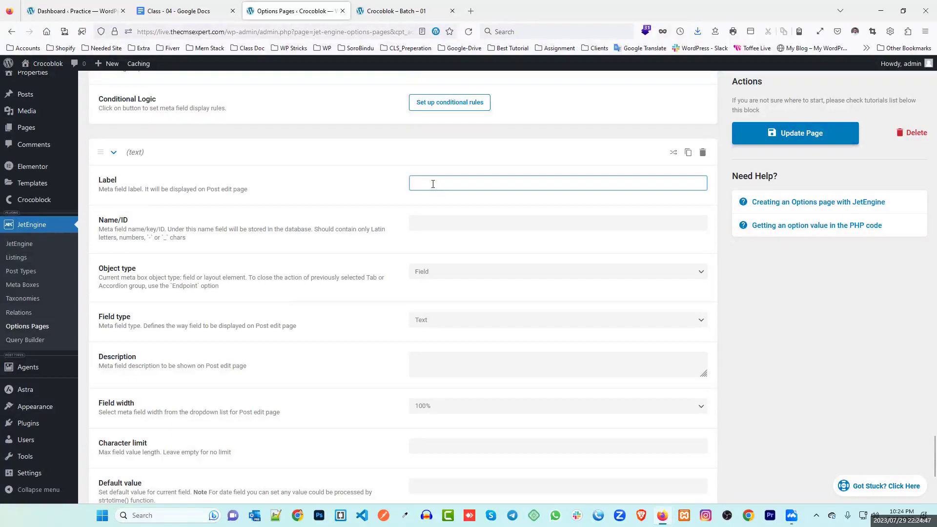
text(Facebook Link)
click(343, 180)
Step: Add a field with the label "Youtube Link" after the Facebook Link field
scroll(271, 195, down, 4)
click(123, 447)
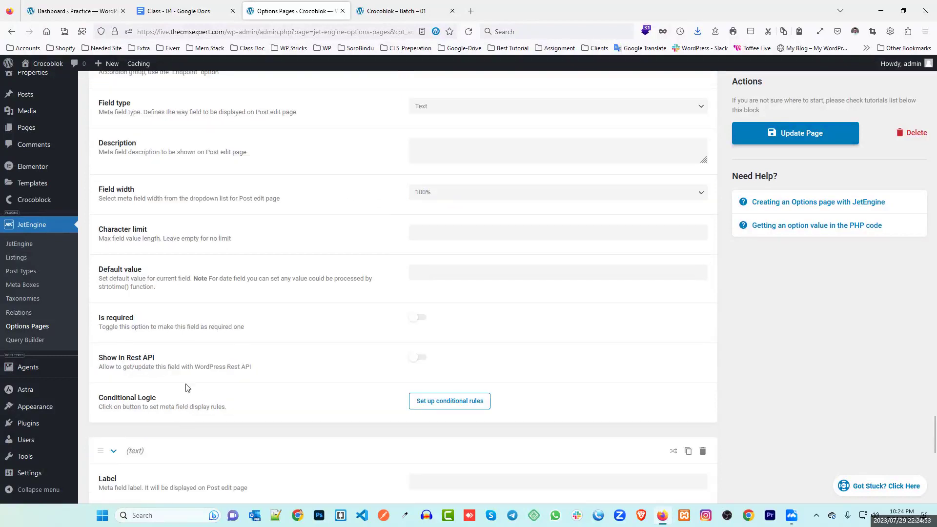
scroll(374, 334, down, 5)
click(433, 178)
text(Youtube Link)
click(373, 185)
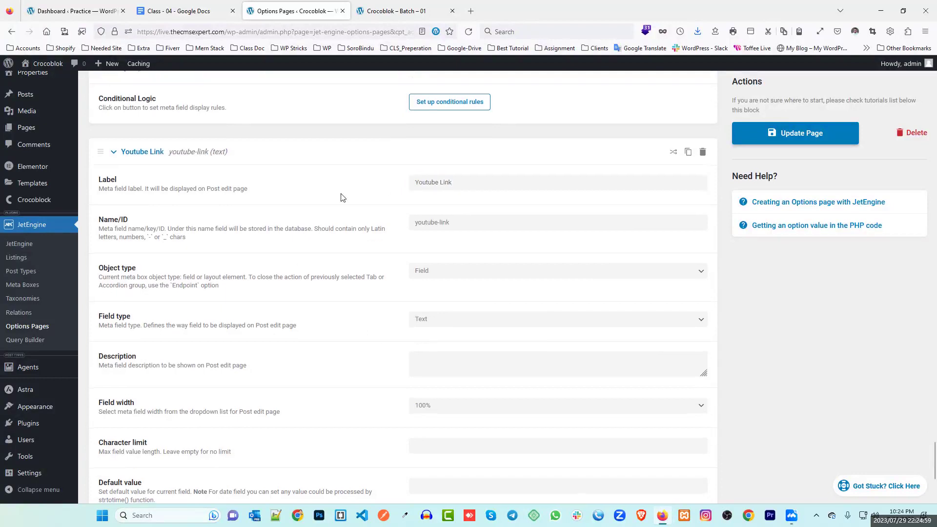
scroll(360, 217, down, 2)
scroll(144, 112, down, 3)
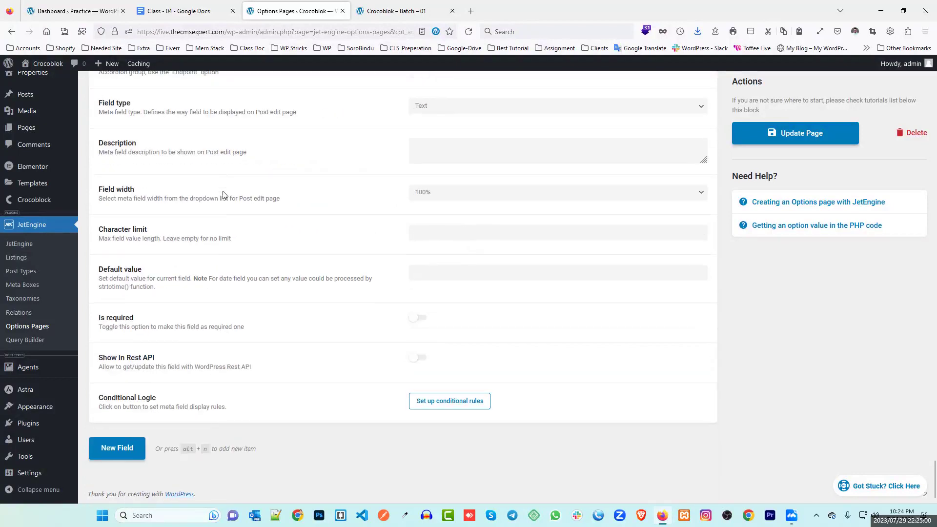
Step: Add a field with the label "Popup Discount" after the Youtube Link field
click(115, 447)
scroll(280, 296, down, 5)
click(439, 232)
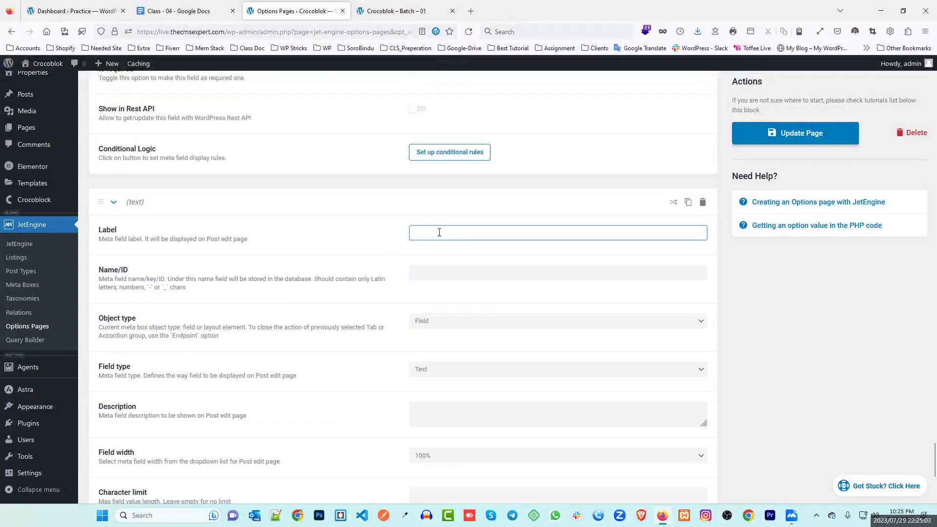
text(Popup Descount)
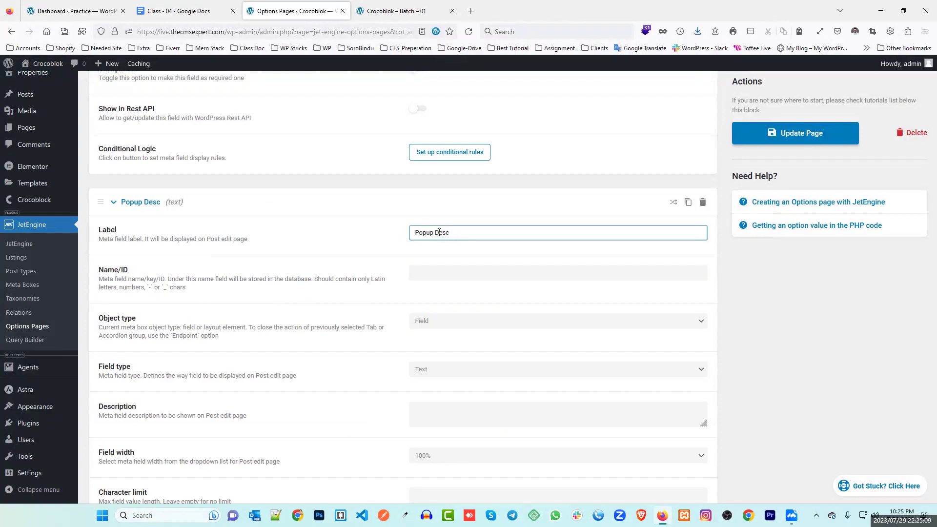
click(399, 236)
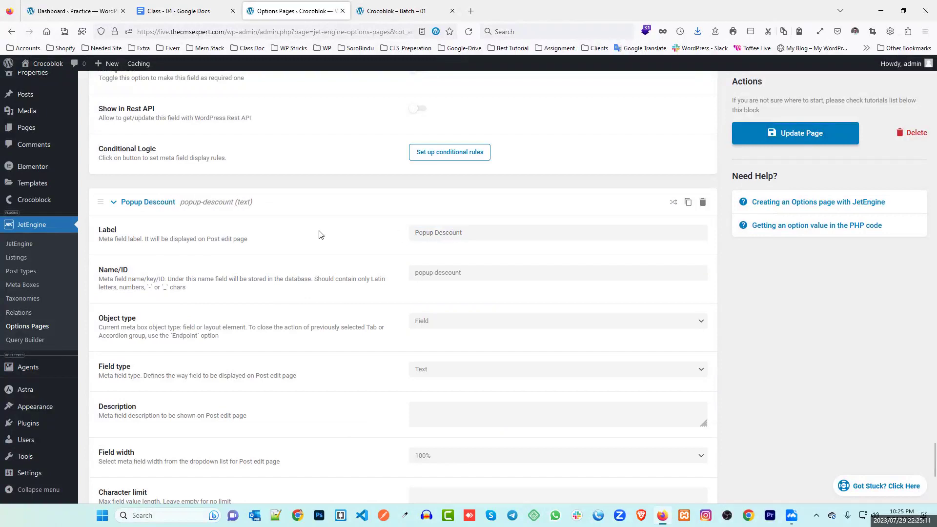
click(443, 233)
key(BackSpace)
text(i)
click(340, 211)
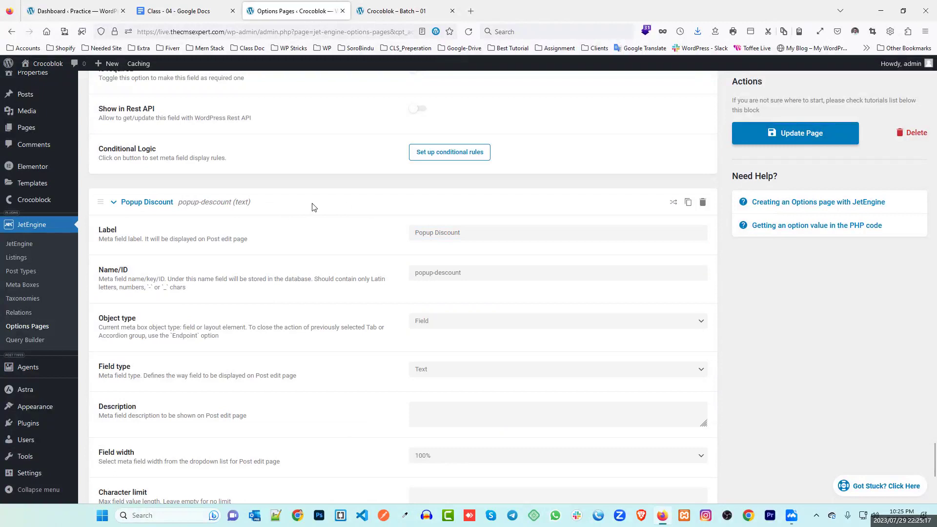
Step: Set the field type of the Intro Content field to Textarea and update the options page
scroll(327, 209, up, 2)
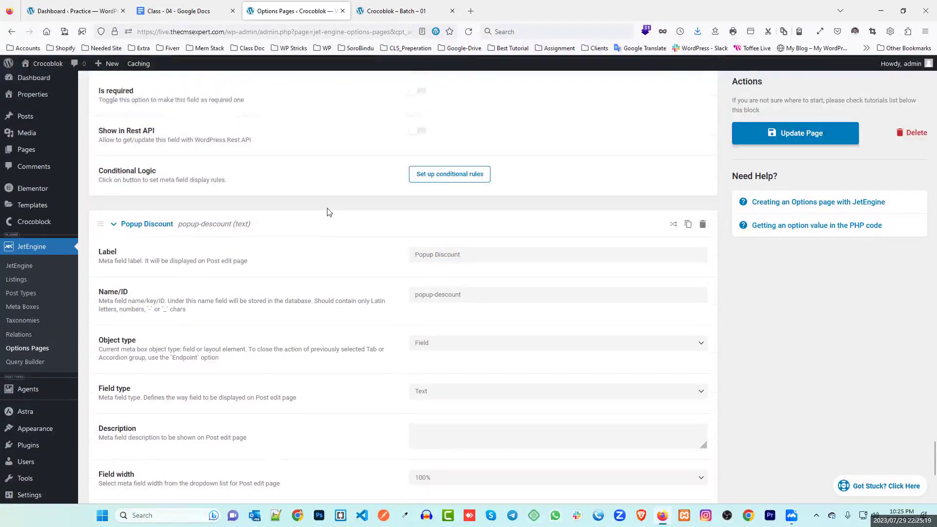
scroll(313, 225, down, 4)
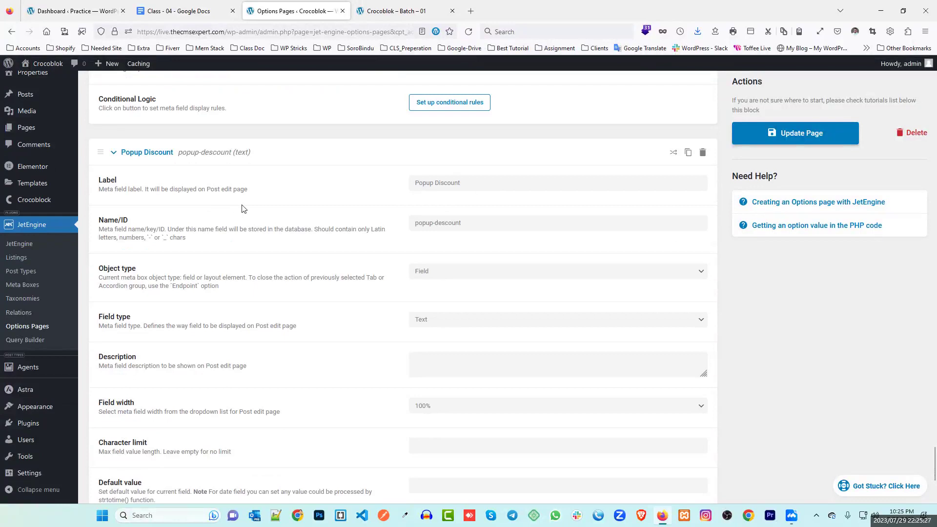
scroll(309, 223, up, 1)
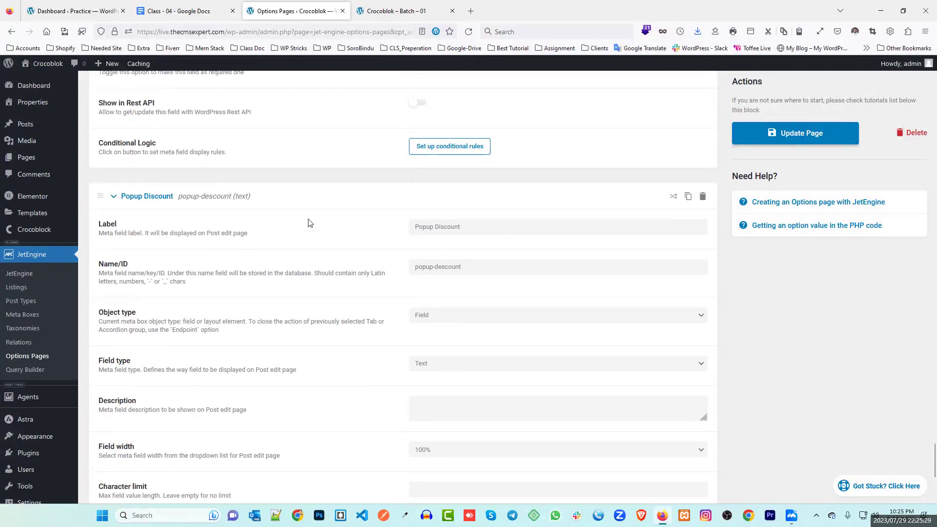
scroll(259, 239, up, 11)
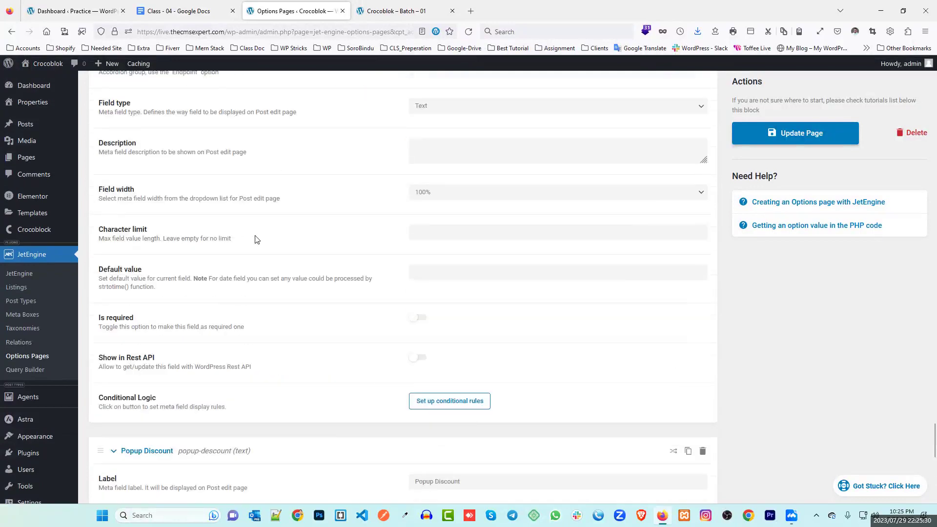
scroll(301, 242, up, 11)
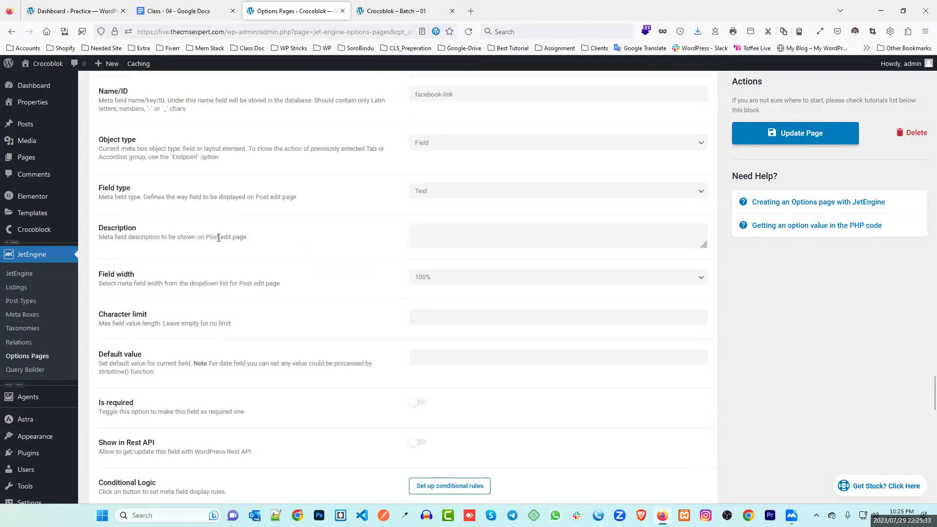
scroll(443, 285, up, 11)
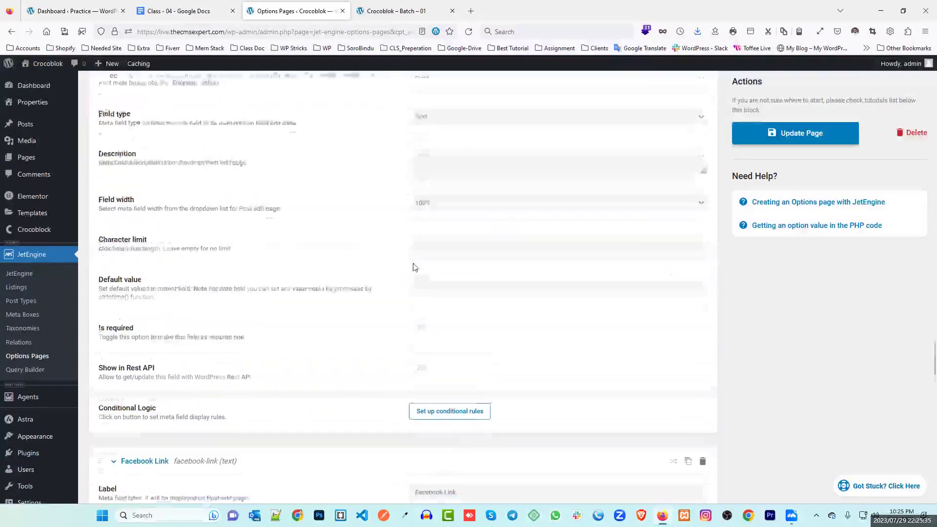
scroll(457, 293, down, 5)
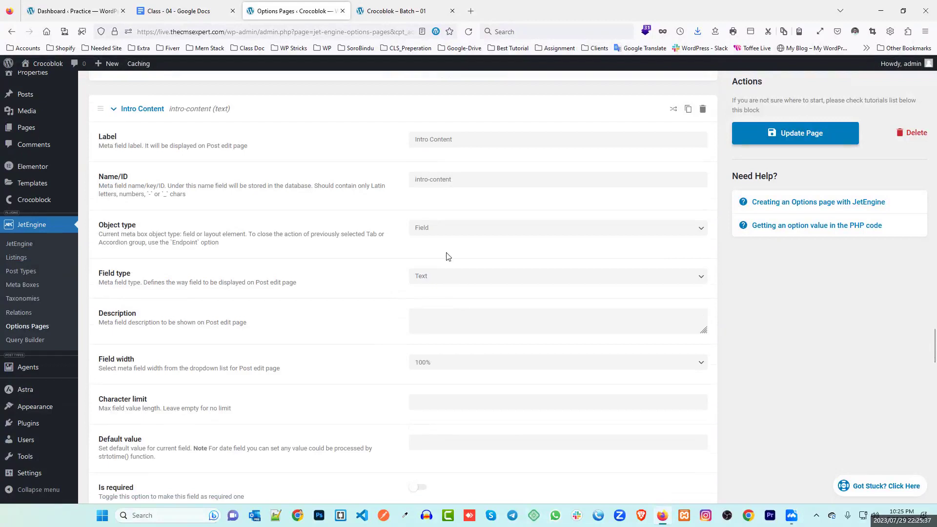
click(452, 179)
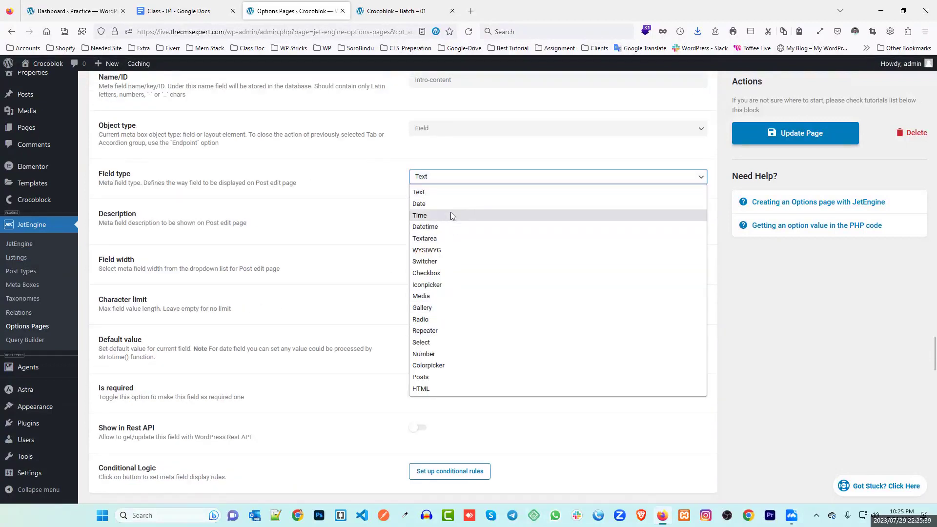
click(450, 239)
click(810, 144)
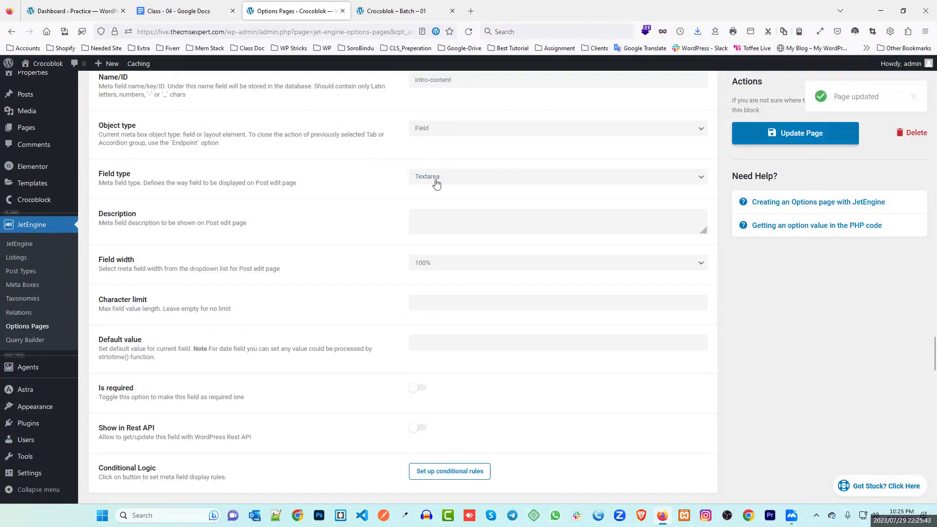
Step: Open the Global Setting options page under Astra
scroll(25, 219, down, 3)
mouse_move(29, 395)
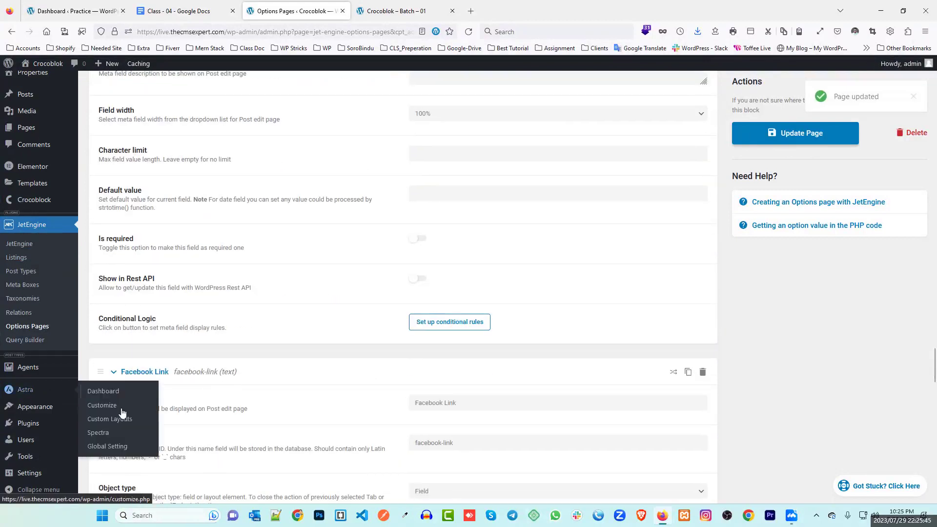
click(115, 447)
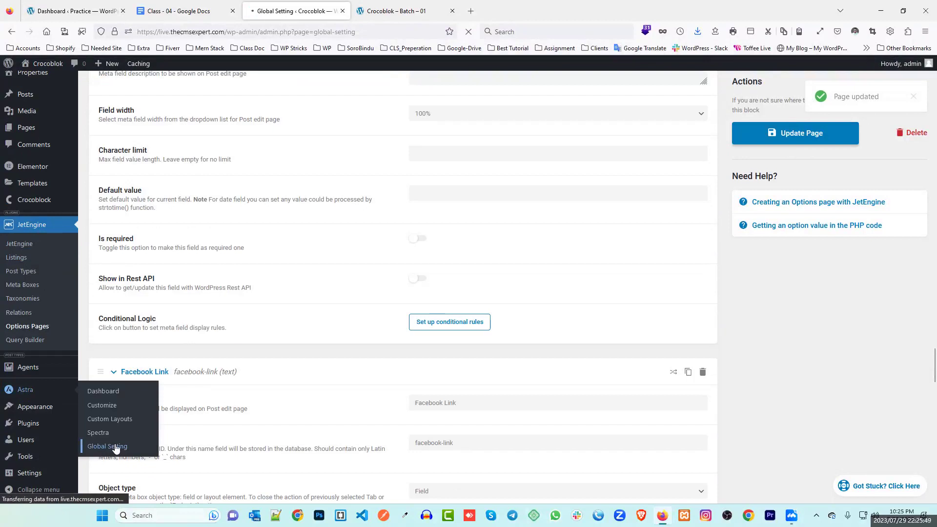
scroll(330, 182, down, 5)
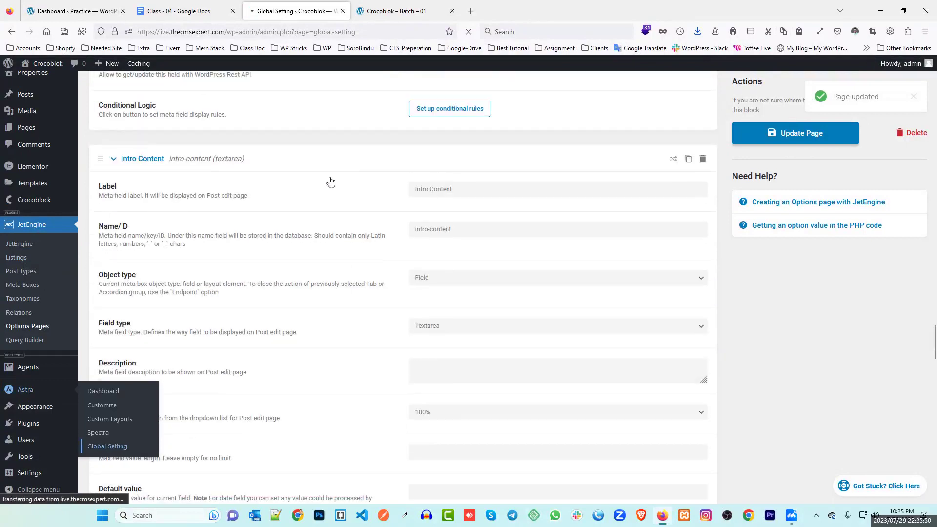
scroll(330, 181, down, 4)
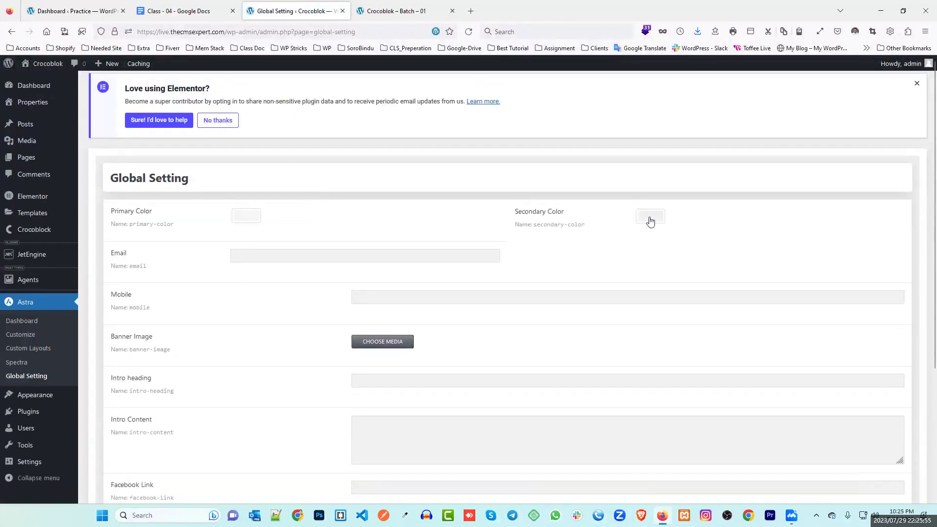
Step: Examine the Global Setting input fields from Email through Popup Discount
click(236, 256)
scroll(313, 244, down, 2)
click(372, 200)
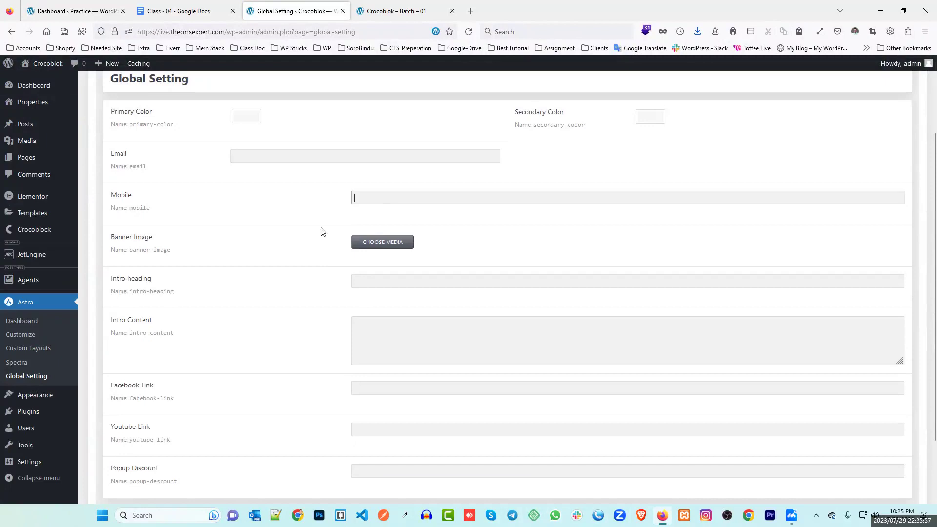
scroll(378, 182, down, 2)
click(382, 204)
click(378, 253)
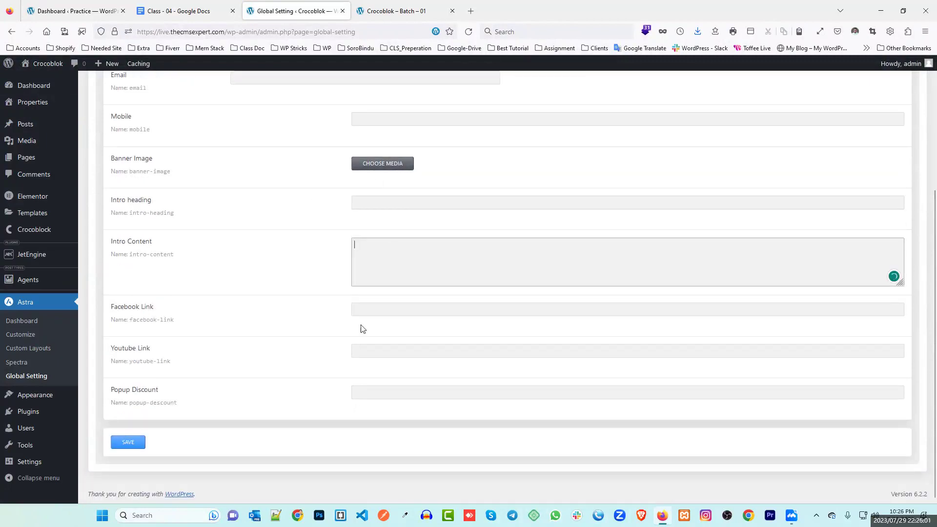
click(377, 309)
click(380, 350)
click(369, 390)
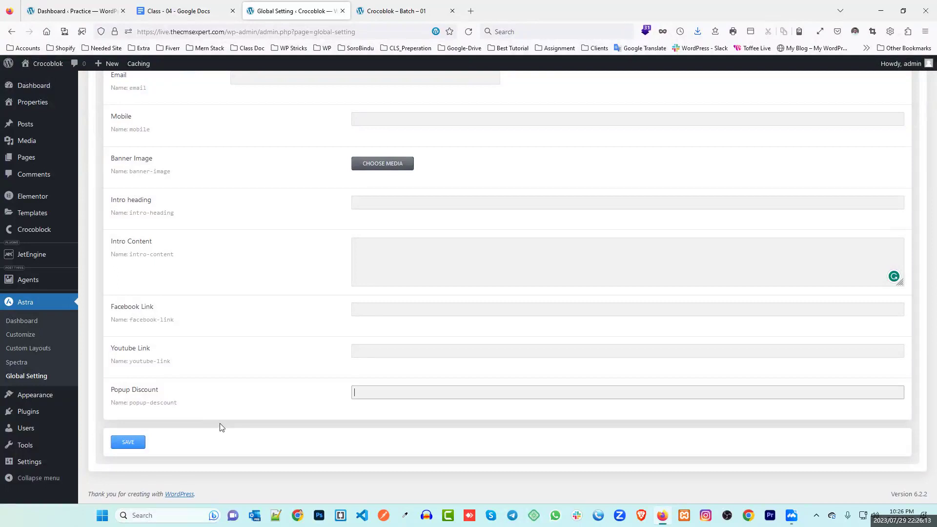
Step: Set the Primary Color to the red preset and the Secondary Color to the blue preset
scroll(230, 390, up, 3)
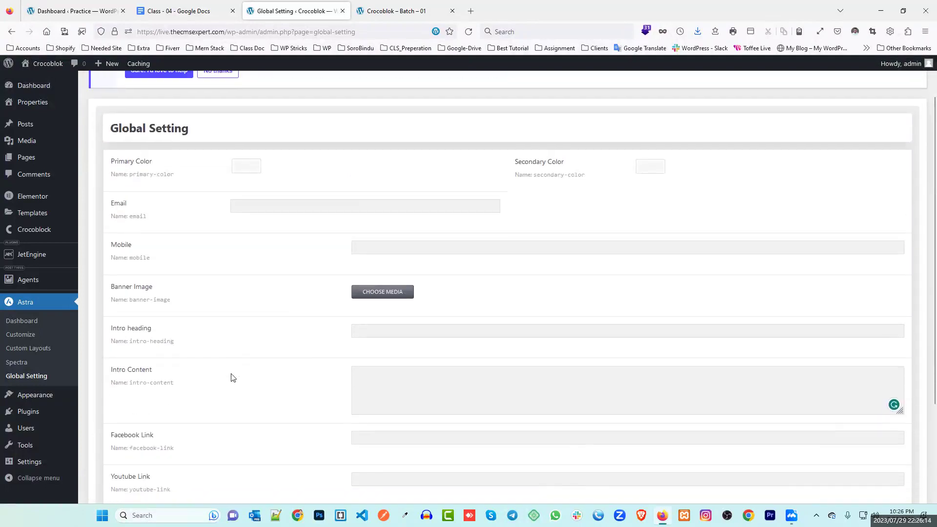
click(239, 161)
click(260, 279)
click(326, 175)
click(647, 167)
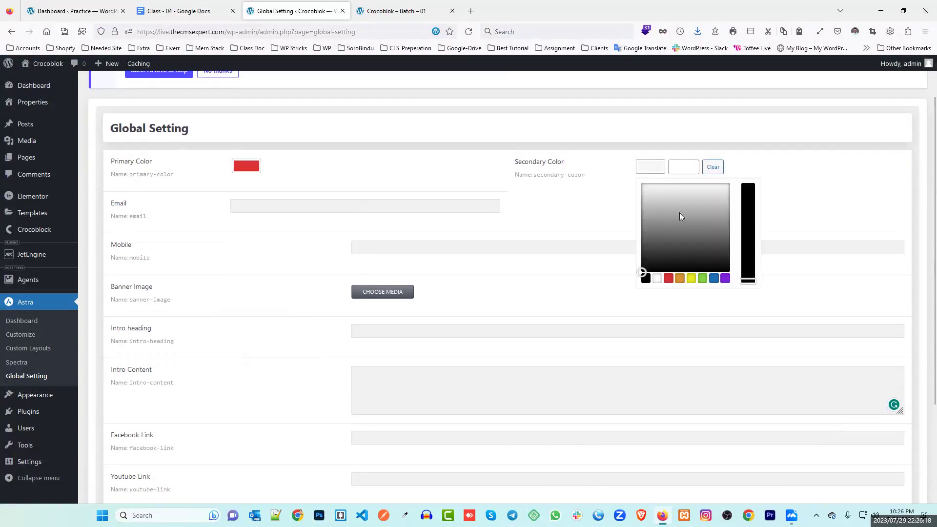
click(715, 279)
click(613, 209)
Step: Fill in the Email and Mobile fields with the suggested contact e-mail and phone number
click(277, 201)
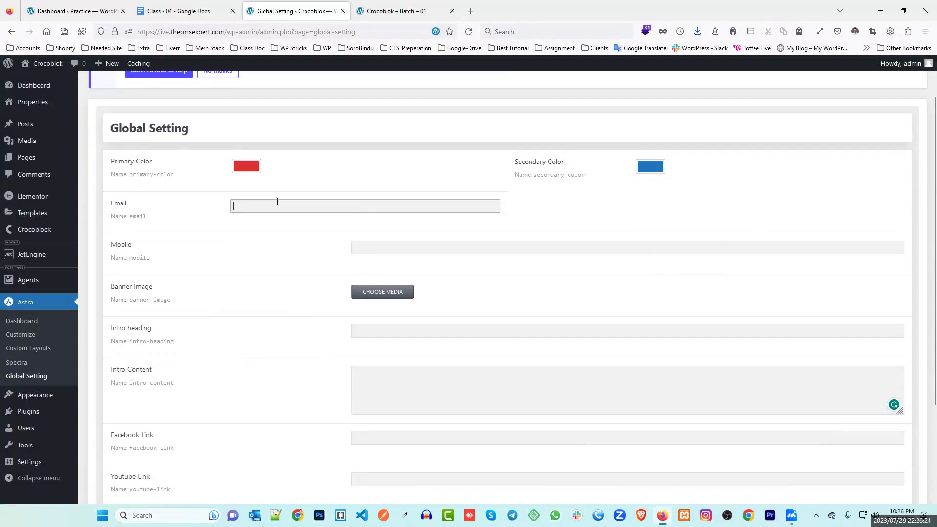
click(273, 216)
click(400, 253)
click(399, 259)
Step: Choose home-1.jpg from the media library as the Banner Image
scroll(342, 257, down, 2)
click(385, 196)
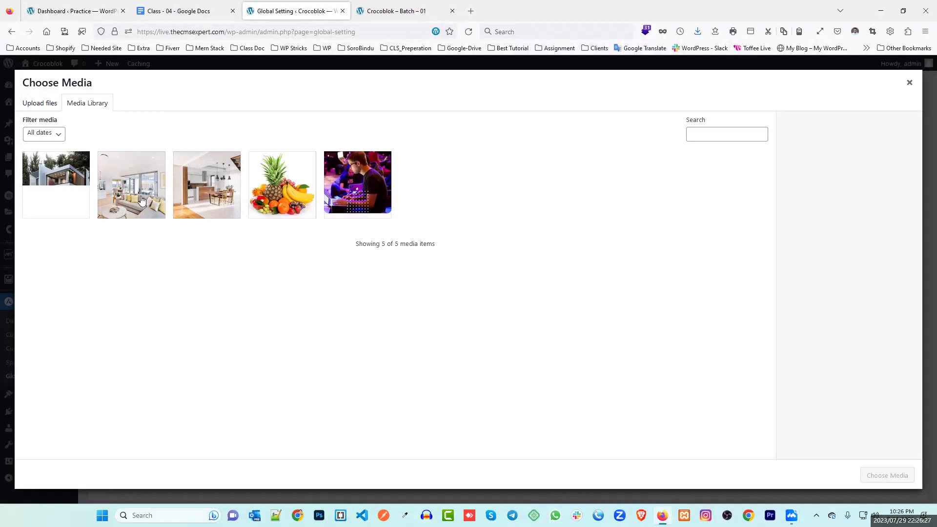
click(140, 197)
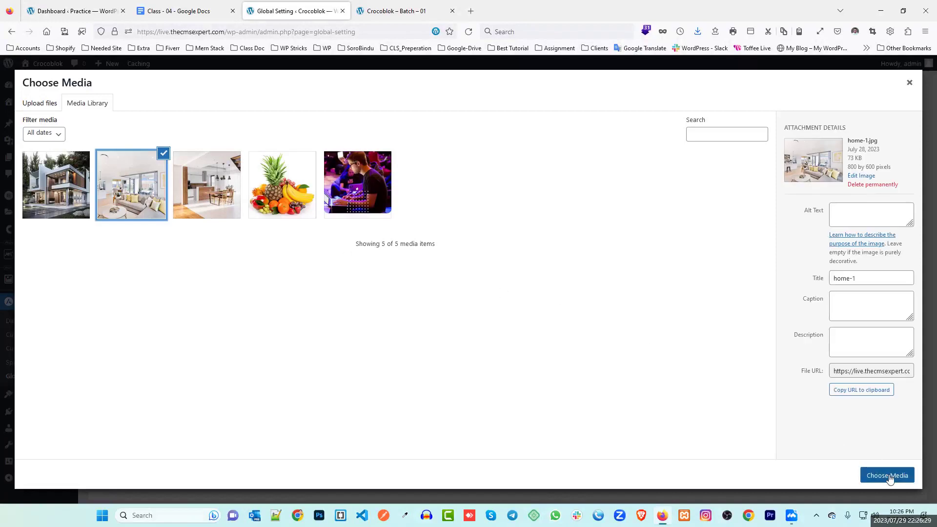
click(889, 476)
Step: Copy "Custom Content Type (CCT)" from the Class - 04 Google Docs document into the Intro heading field
scroll(306, 270, down, 2)
click(363, 203)
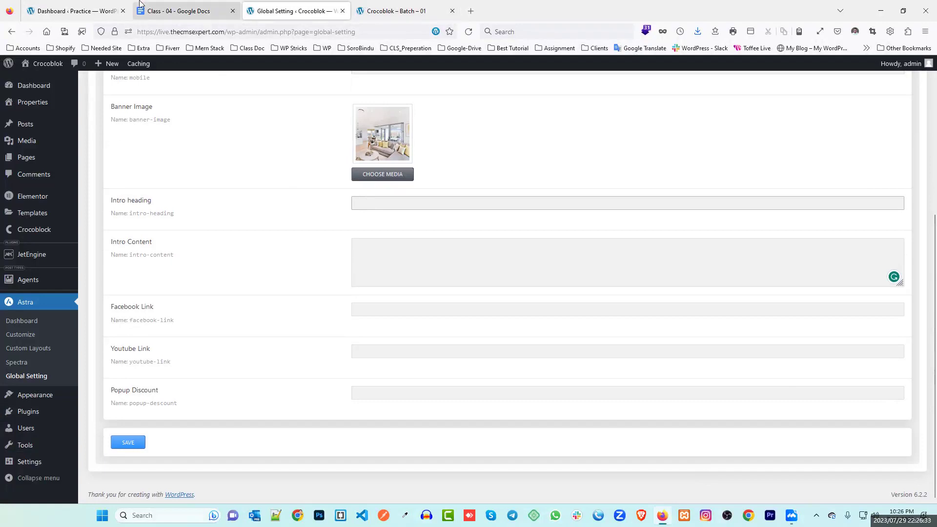
click(178, 11)
drag(424, 222, 320, 222)
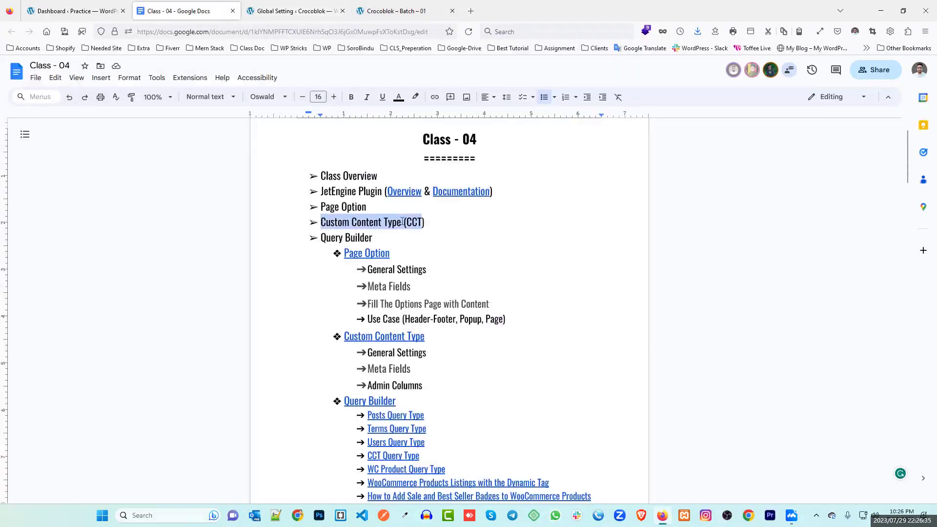
click(424, 222)
drag(425, 222, 319, 223)
key(ctrl+c)
click(292, 11)
key(ctrl+v)
Step: Fill the Intro Content field with the copied text "Custom Content Type (CCT)" repeated six times
click(401, 250)
key(ctrl+v)
key(ctrl+v)
key(ctrl+v)
key(ctrl+v)
key(ctrl+v)
key(ctrl+v)
click(372, 307)
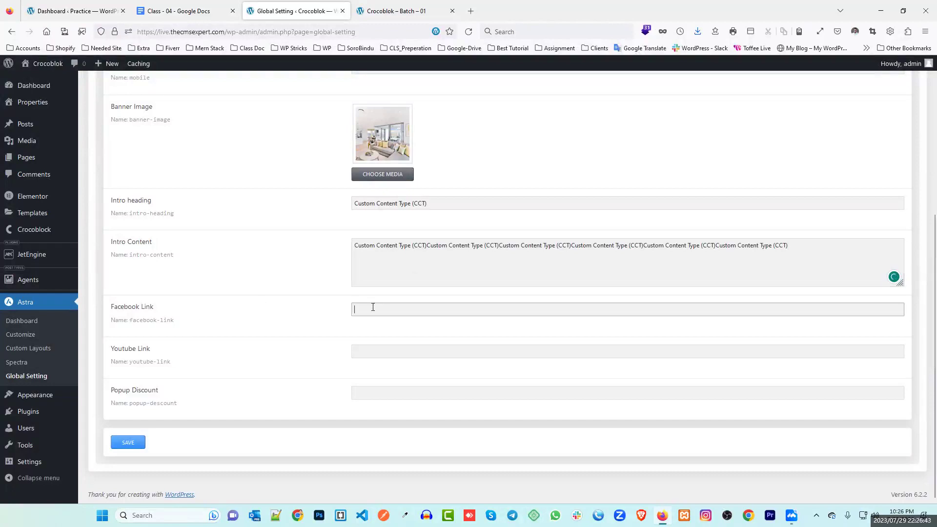
click(391, 325)
click(372, 352)
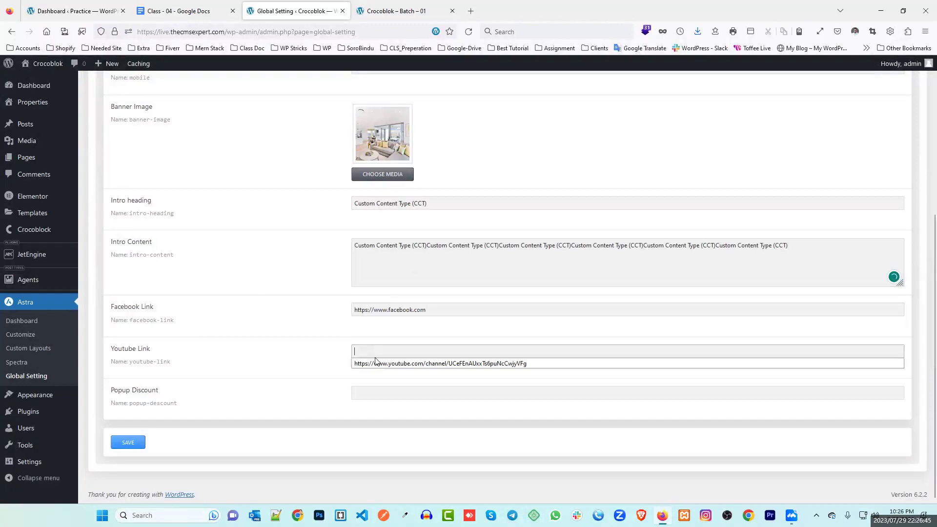
click(357, 369)
Step: Set the Popup Discount to 15% and save the Global Setting page
click(371, 397)
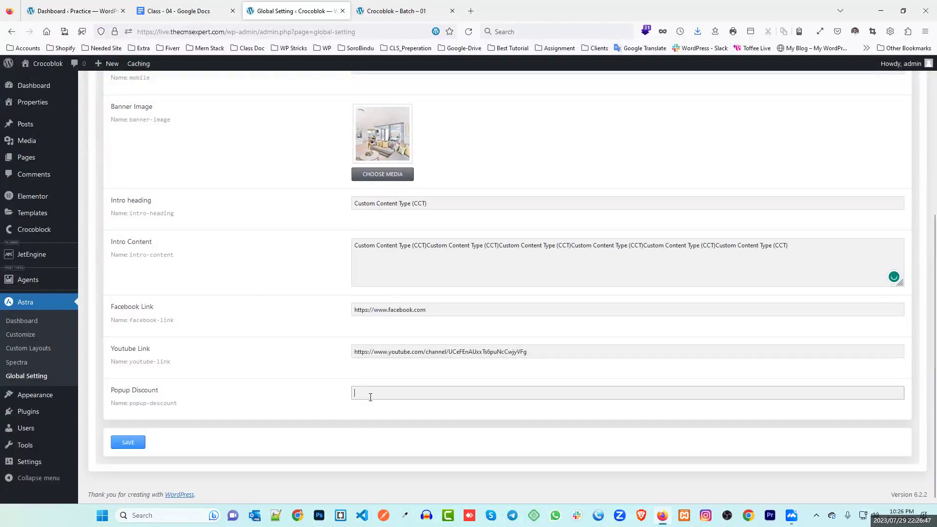
text(15%)
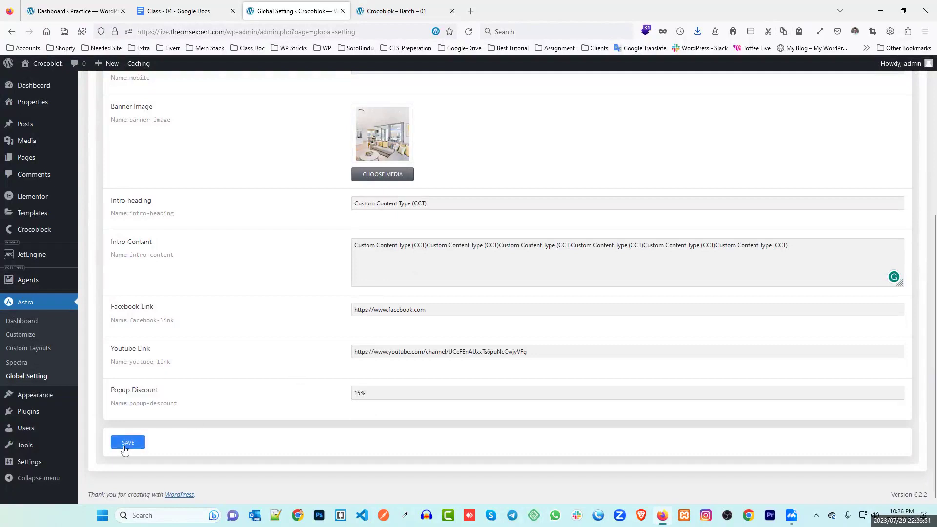
click(125, 450)
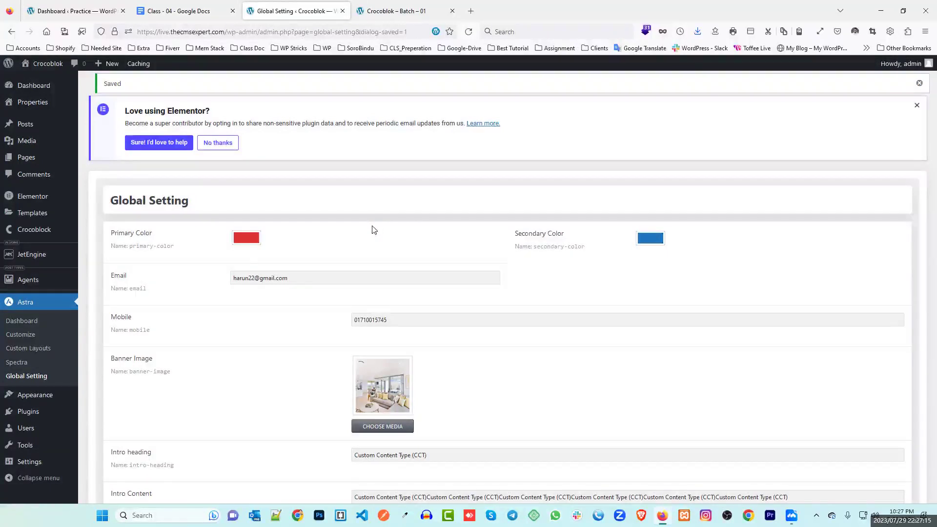
Step: Check the stored Facebook and Youtube links and save the Global Setting page again
scroll(326, 214, down, 5)
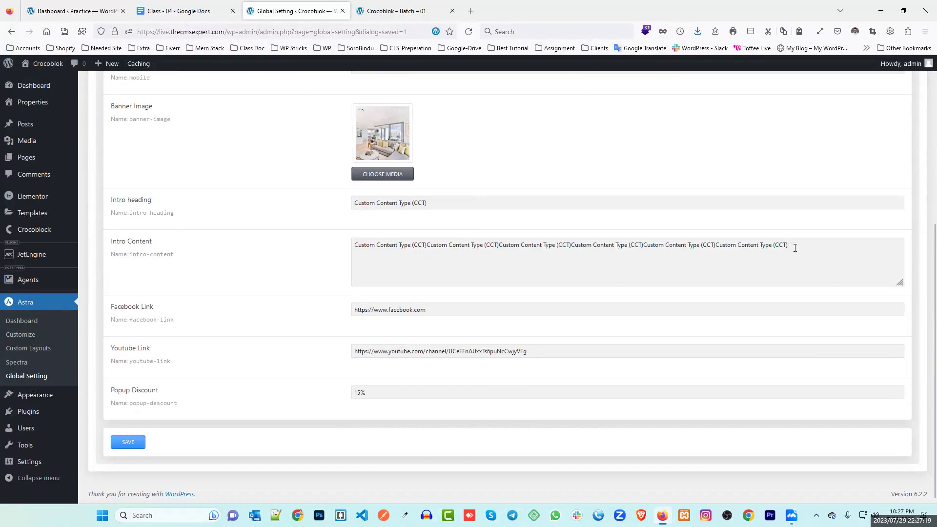
click(446, 314)
click(561, 350)
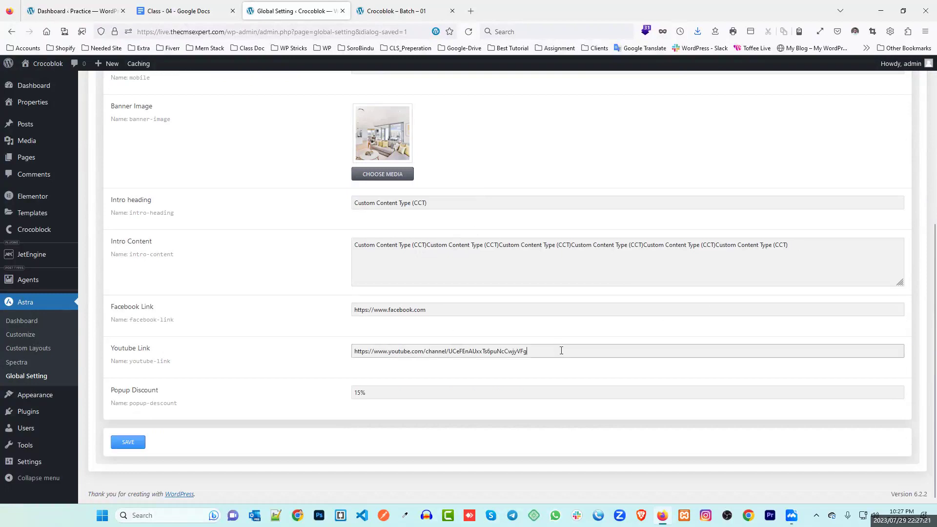
key(Return)
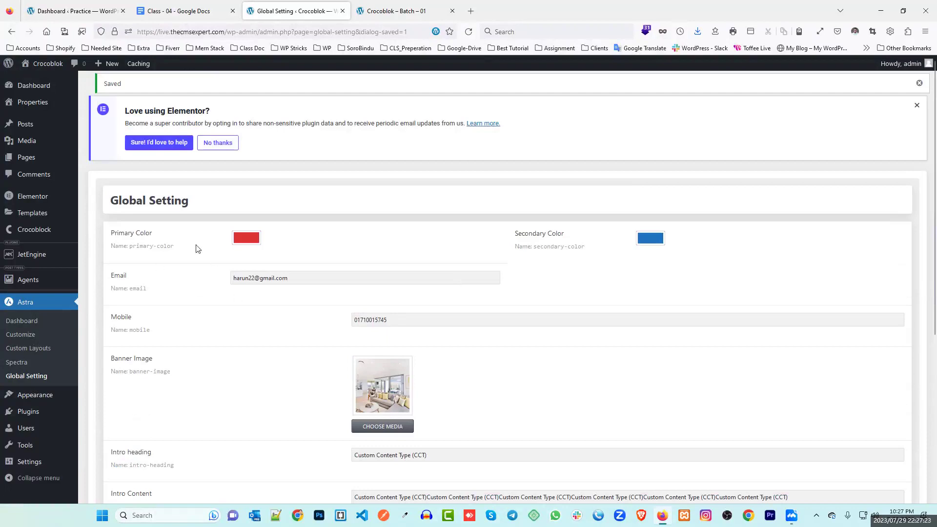
Step: Open the Home page in Elementor and delete its existing "No data was found" section
click(28, 157)
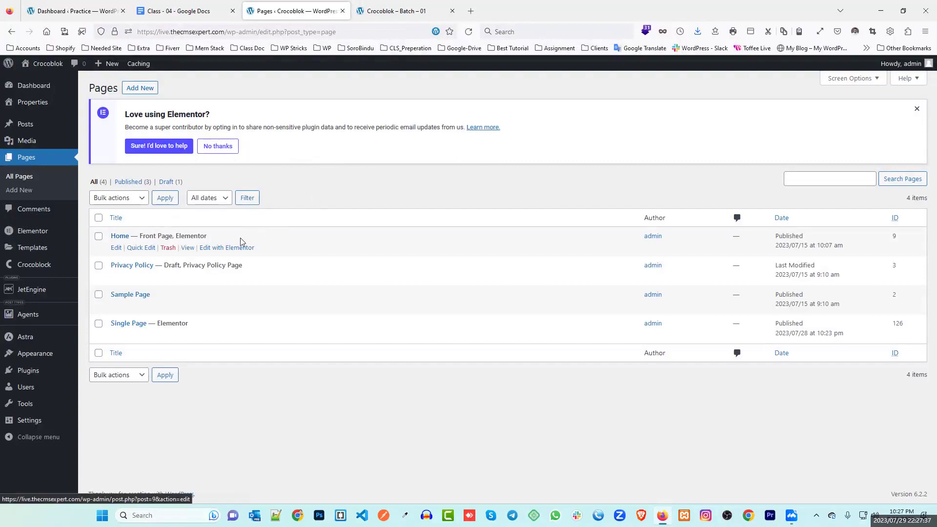
click(230, 248)
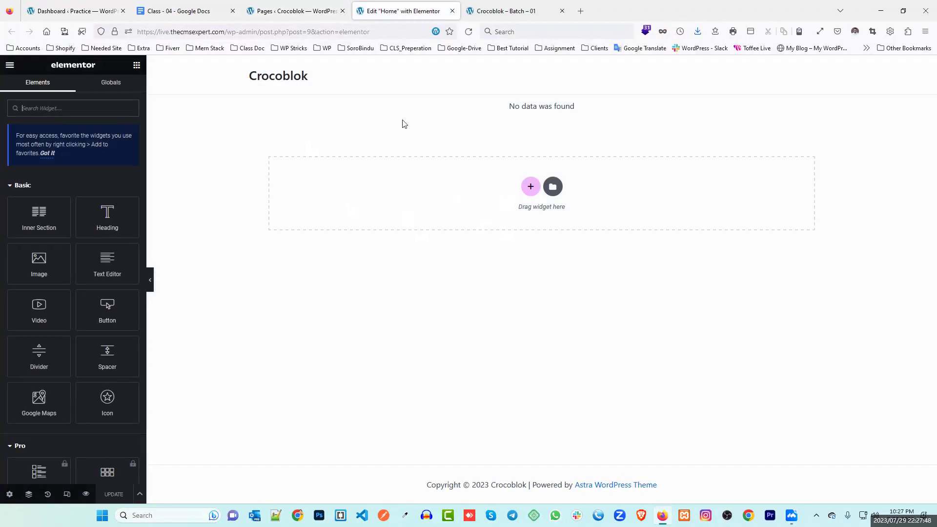
click(550, 100)
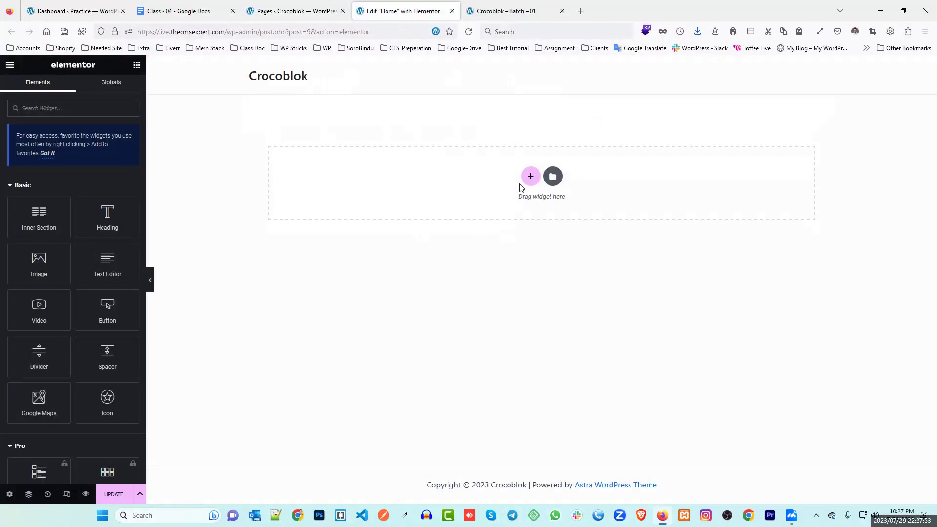
Step: Add a single-column section to the Home page and stretch it to the full page width
click(530, 178)
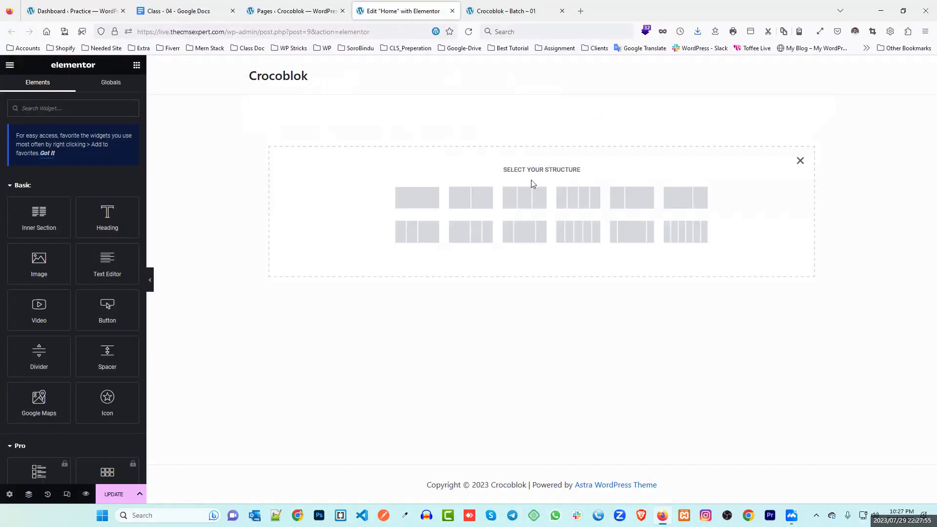
click(432, 202)
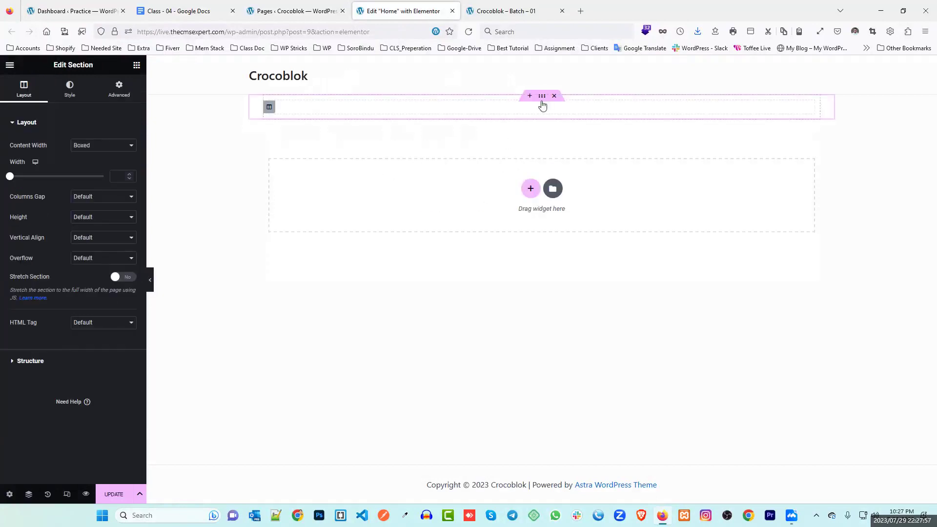
click(117, 277)
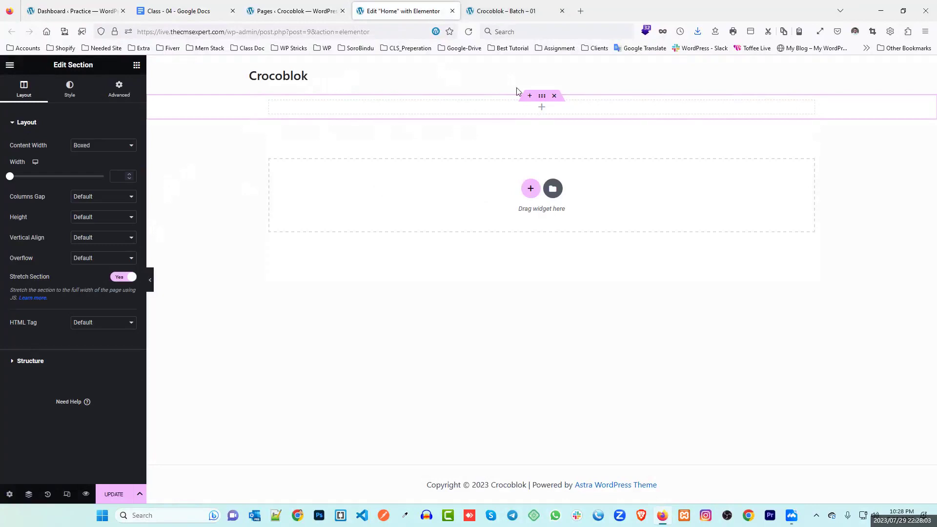
Step: Add a Heading widget to the new section and select its placeholder title text
click(540, 108)
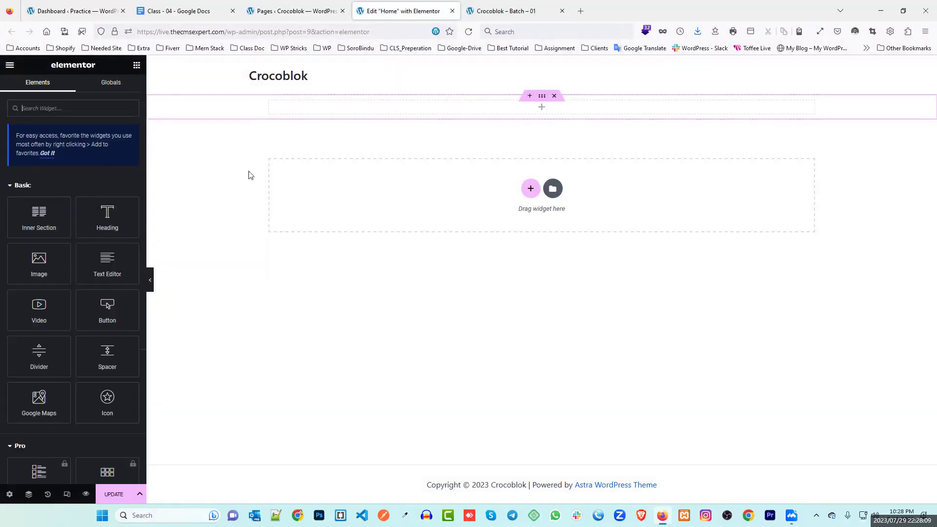
drag(98, 217, 549, 108)
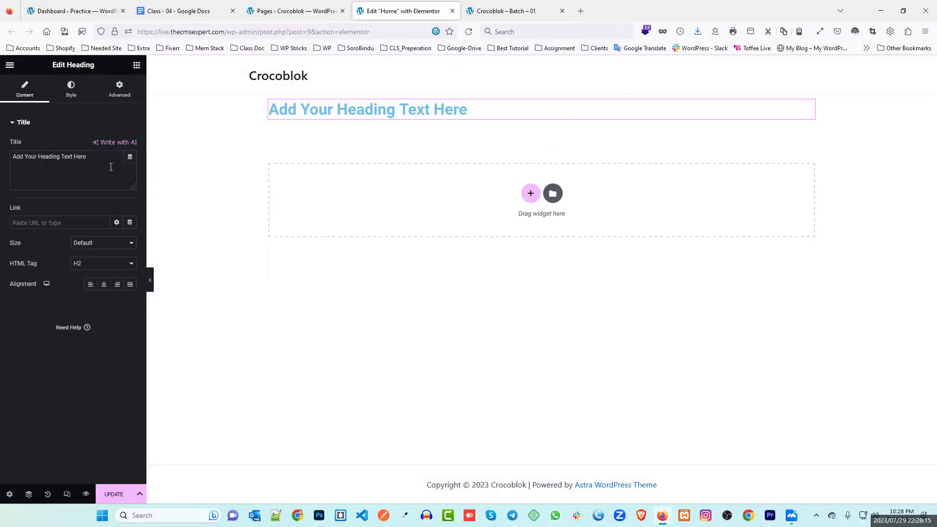
drag(86, 158, 2, 164)
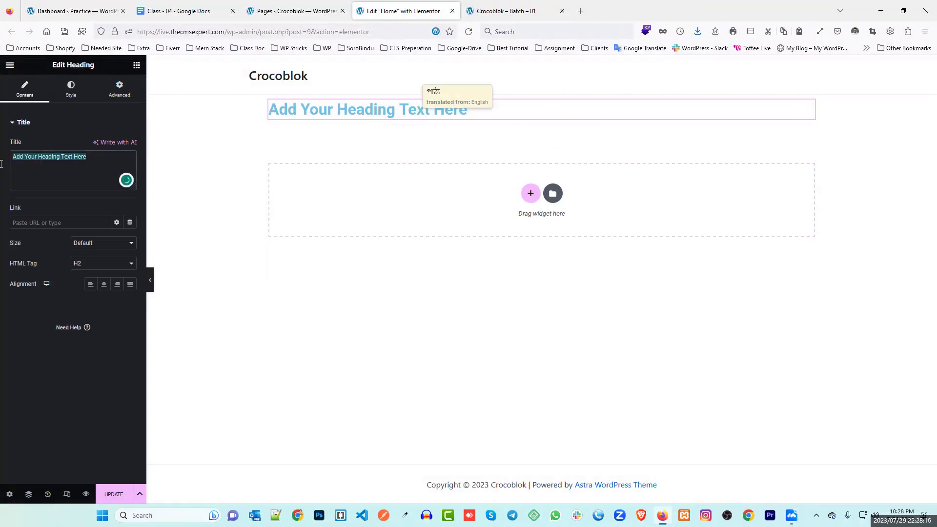
Step: Open Astra's Global Setting page in the Pages browser tab and return to the Home page editor
click(296, 11)
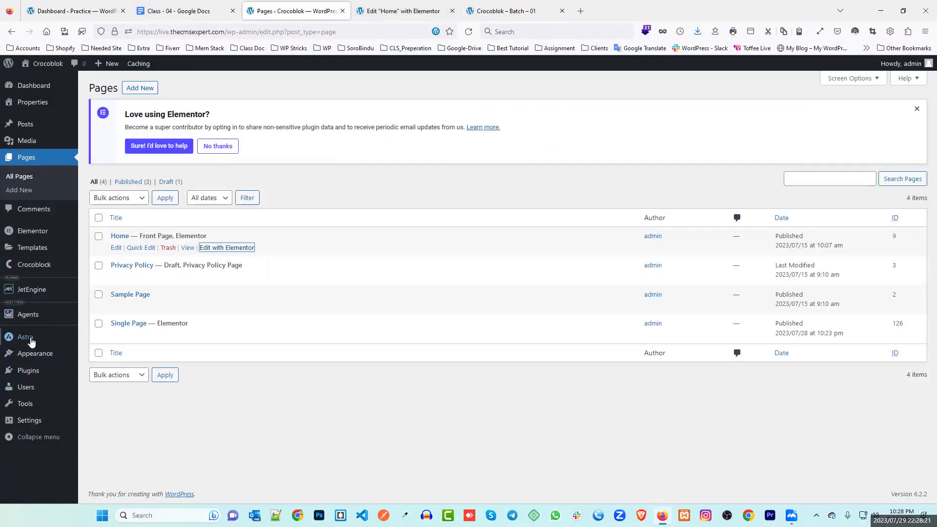
mouse_move(29, 337)
click(107, 394)
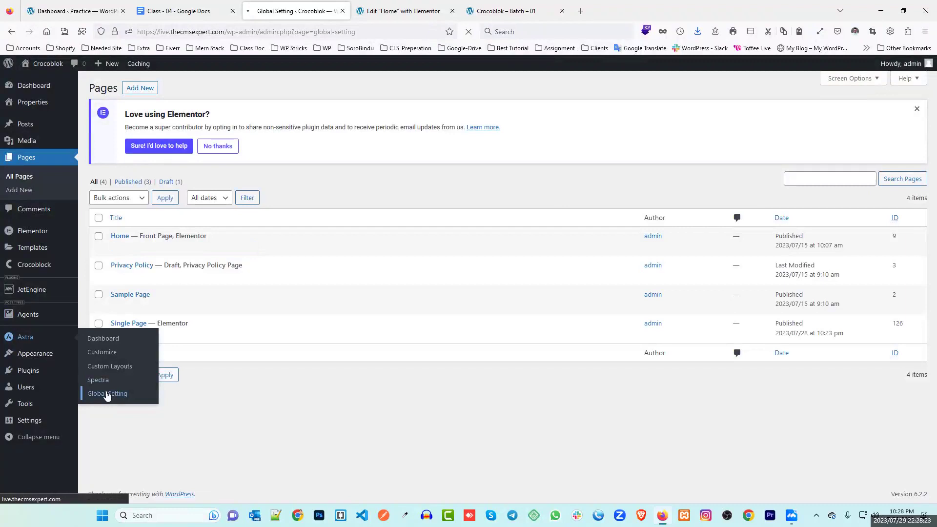
click(410, 6)
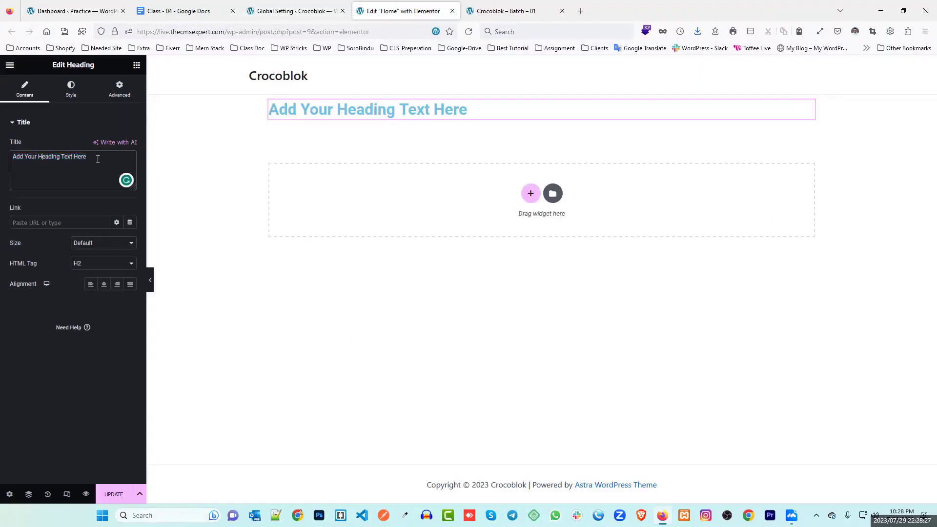
Step: Link the heading's title to the dynamic JetEngine option Intro heading and center the heading
click(130, 159)
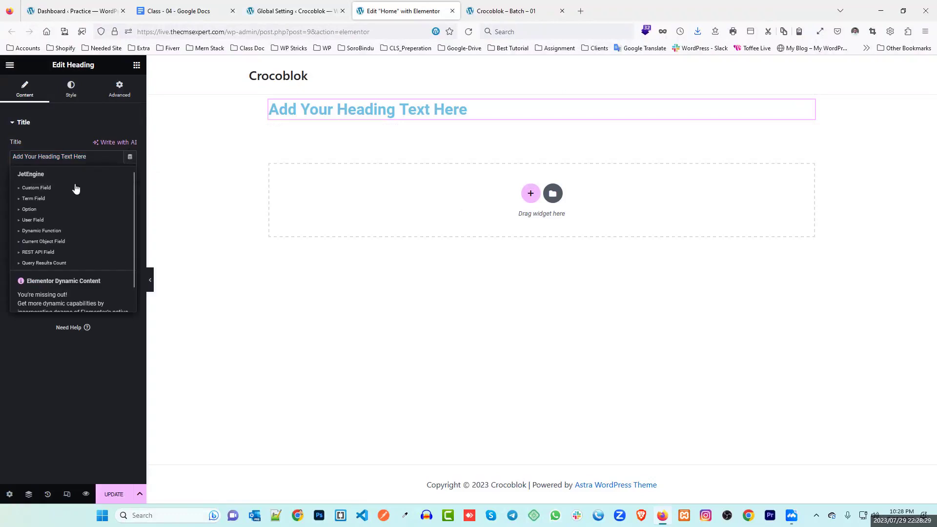
click(33, 211)
click(98, 202)
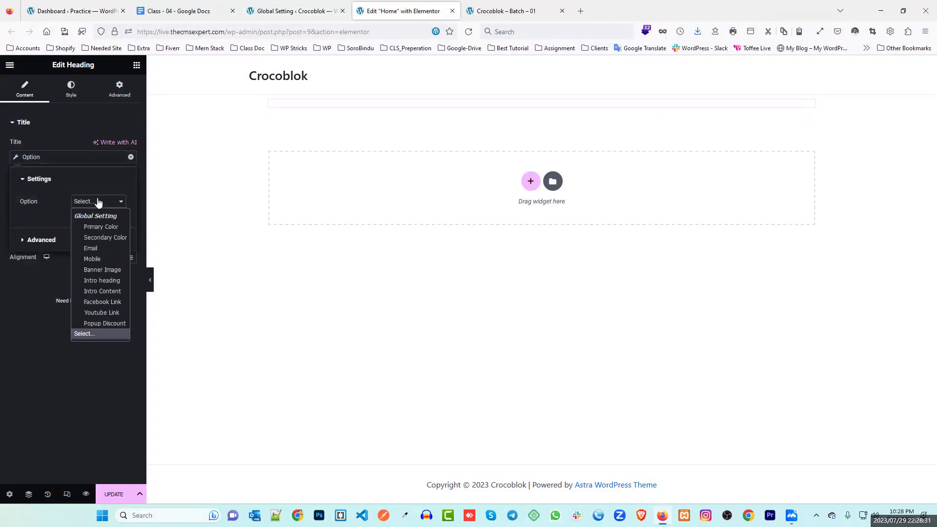
click(101, 282)
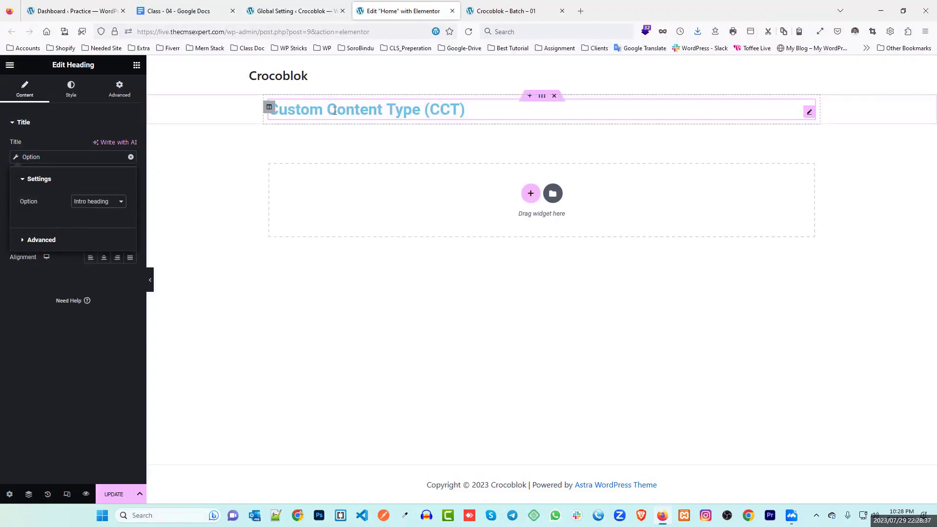
click(48, 284)
click(103, 257)
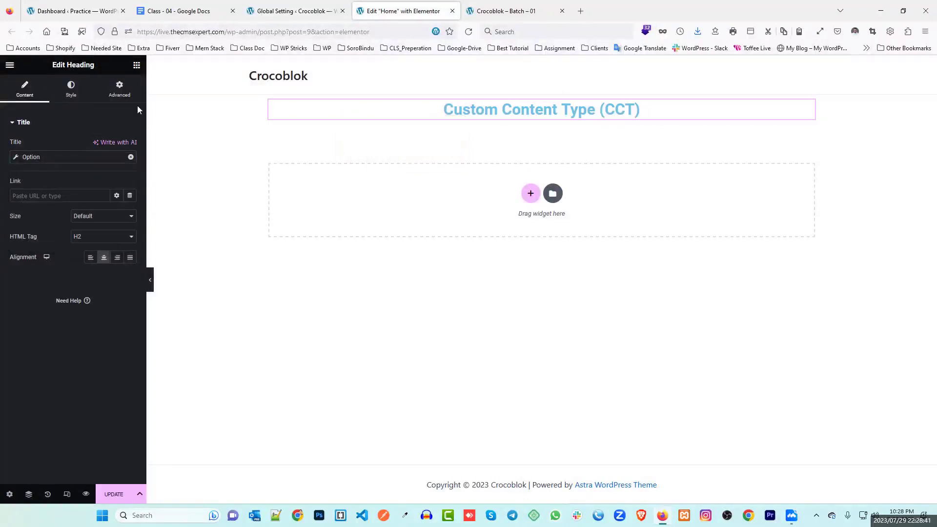
Step: Add a Text Editor widget below the heading and link its content to the JetEngine option Intro Content
click(137, 66)
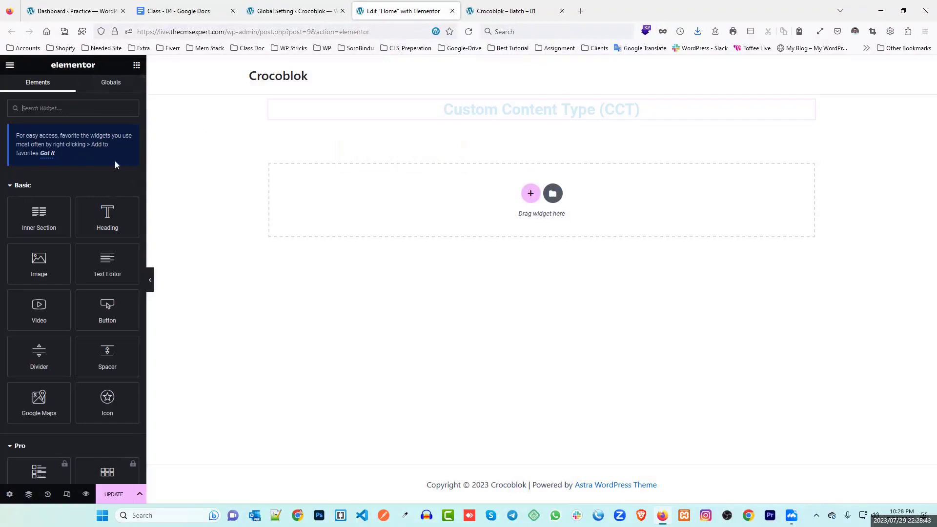
drag(107, 263, 561, 120)
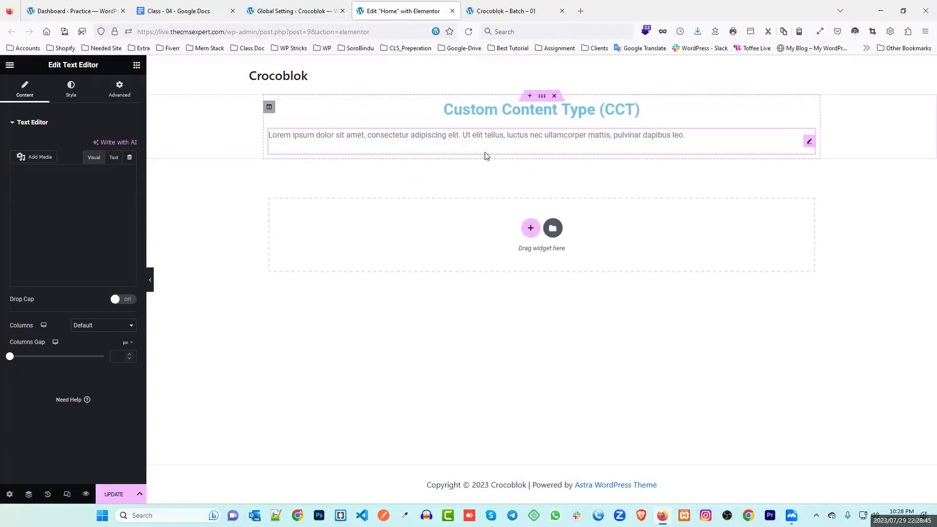
click(129, 173)
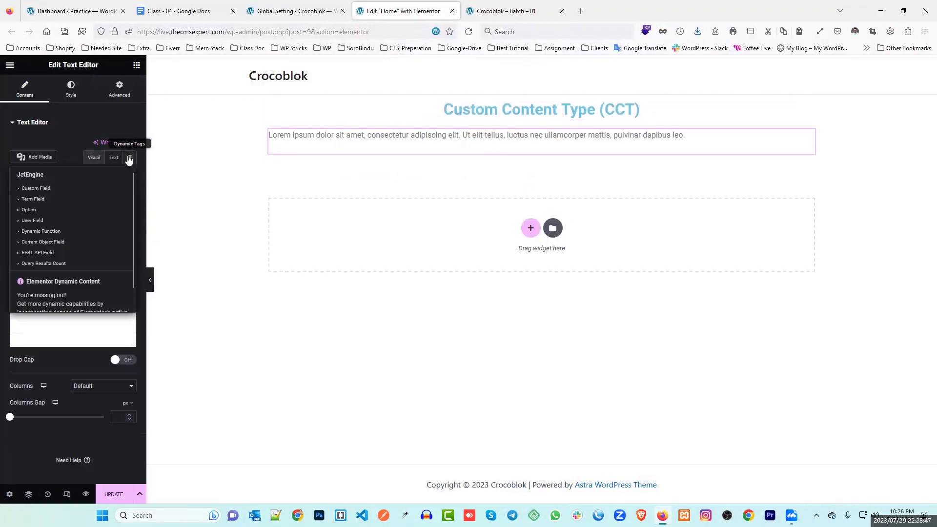
click(43, 214)
click(96, 202)
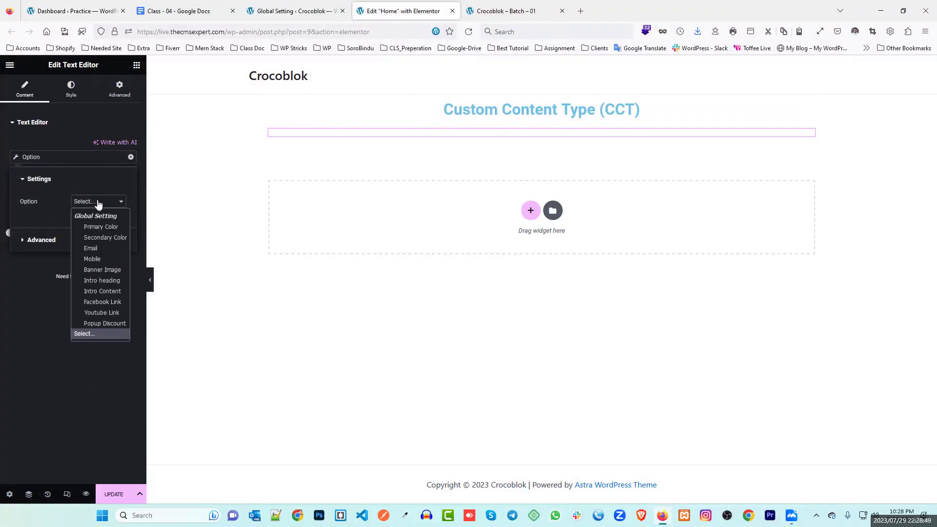
click(105, 291)
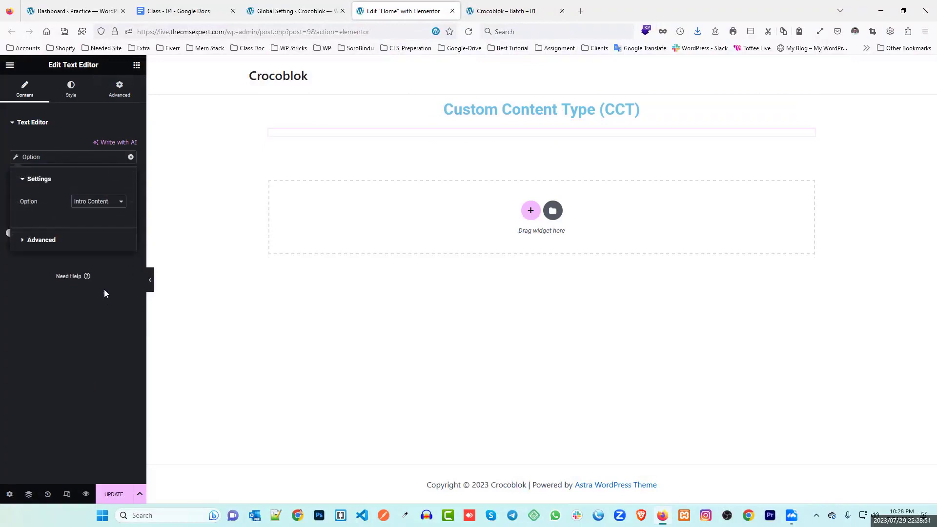
Step: Center the text of the Text Editor widget
click(6, 281)
click(72, 93)
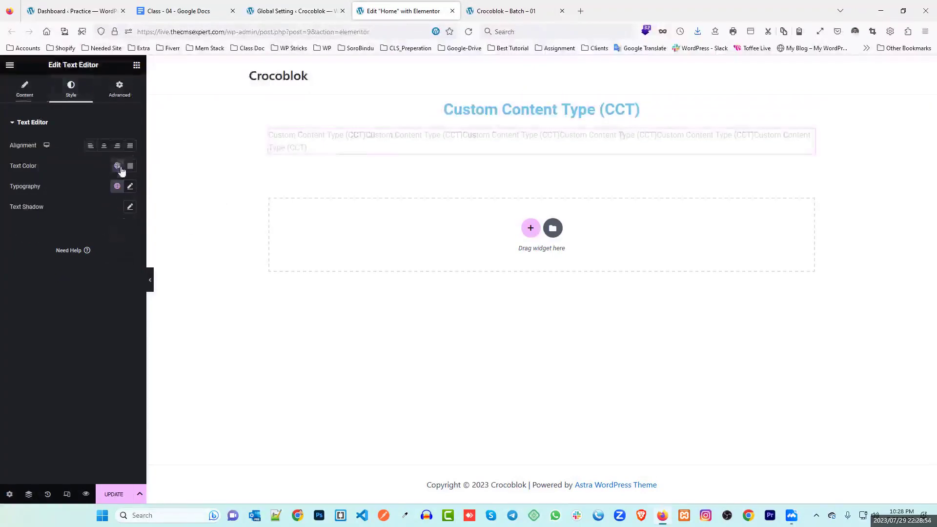
click(104, 145)
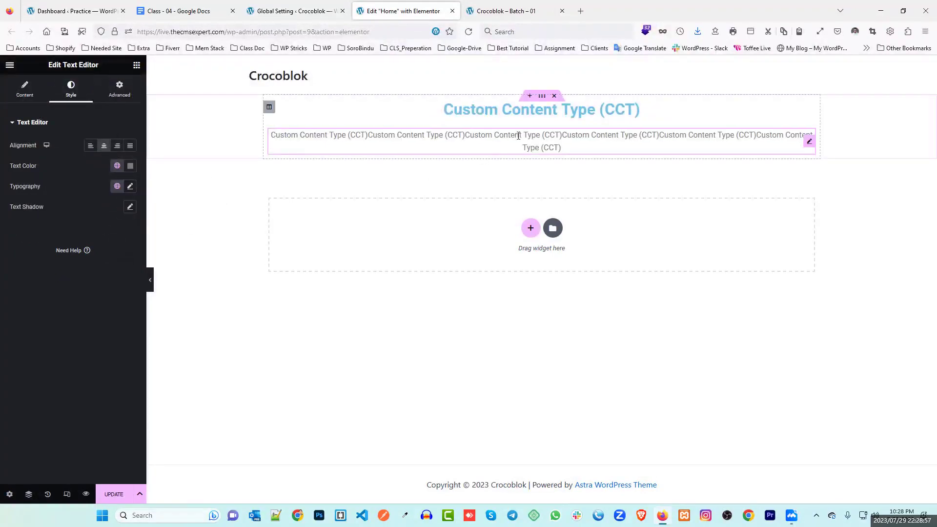
Step: Duplicate the Intro heading widget twice and move both copies below the intro text
click(315, 6)
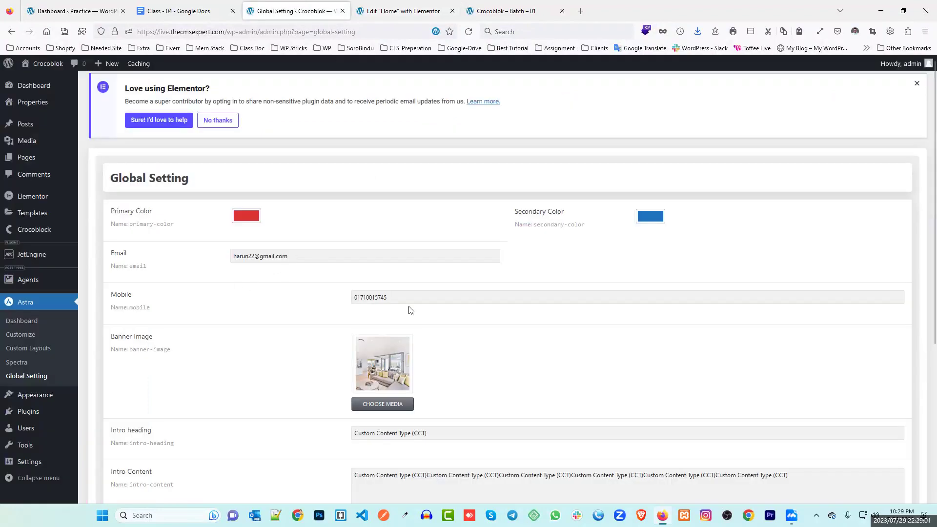
click(398, 10)
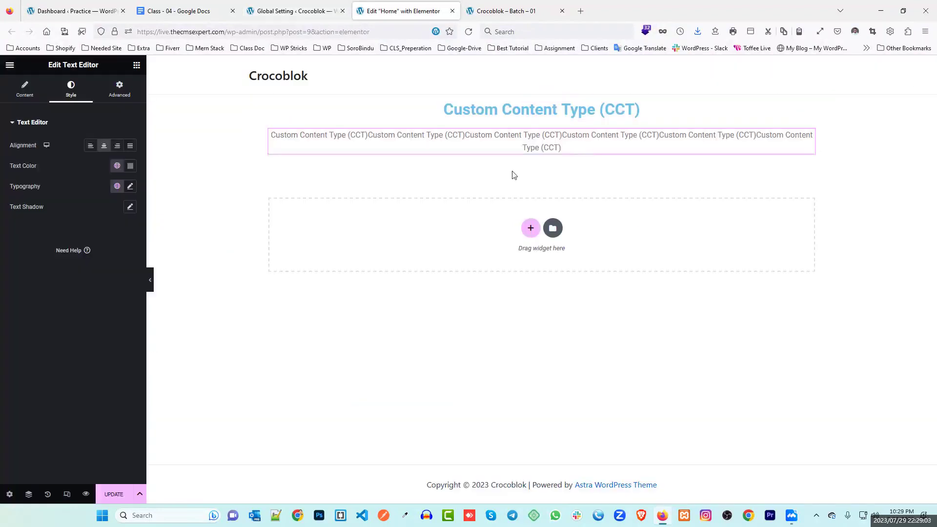
click(137, 66)
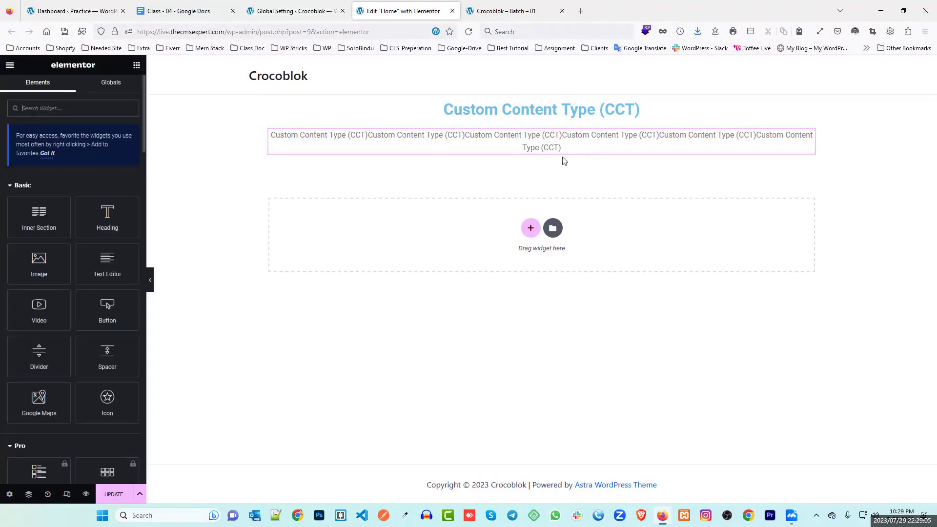
right_click(814, 114)
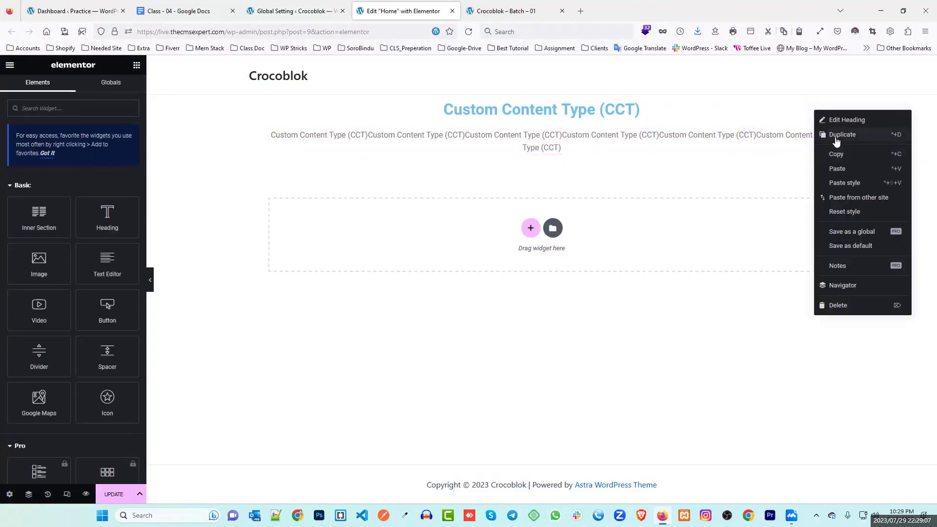
click(829, 135)
right_click(808, 145)
click(825, 167)
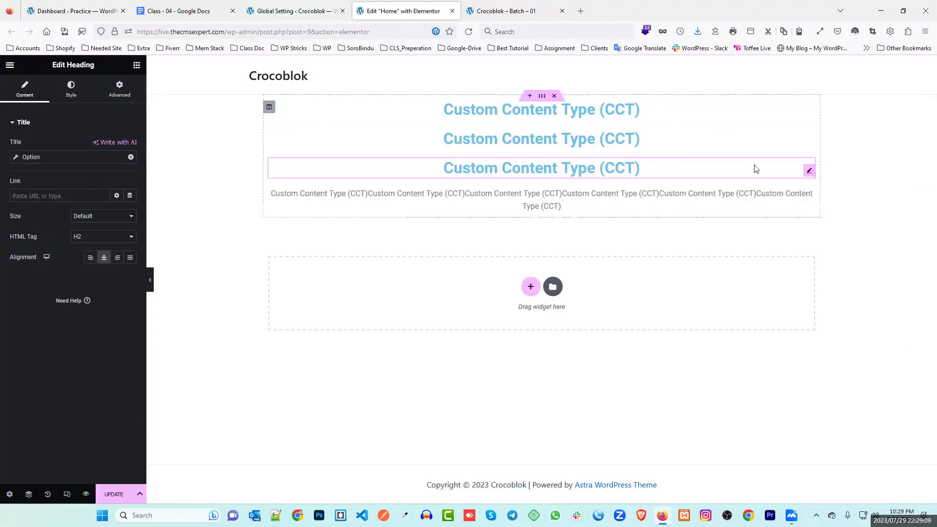
drag(808, 167, 789, 186)
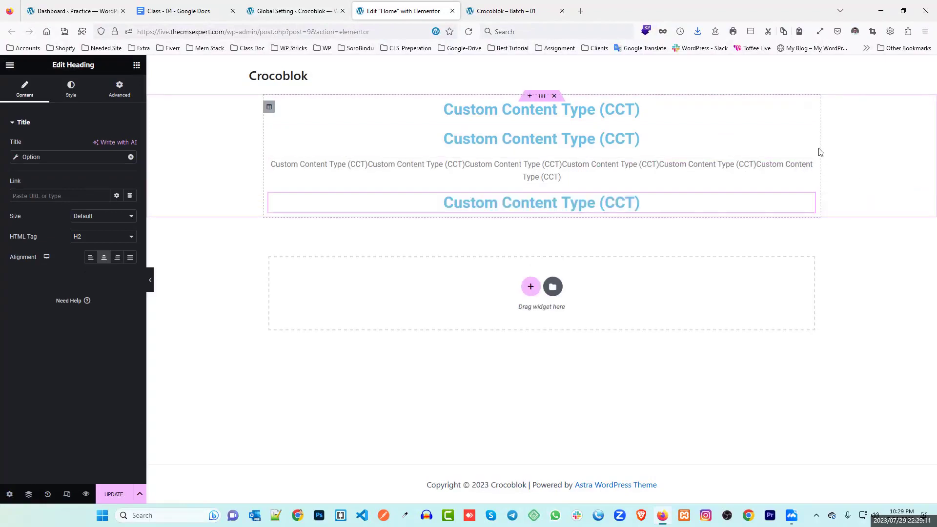
drag(807, 142, 800, 185)
Step: Review the Global Setting fields and link the first heading copy below the intro text to the Email option
key(ctrl+Page_Up)
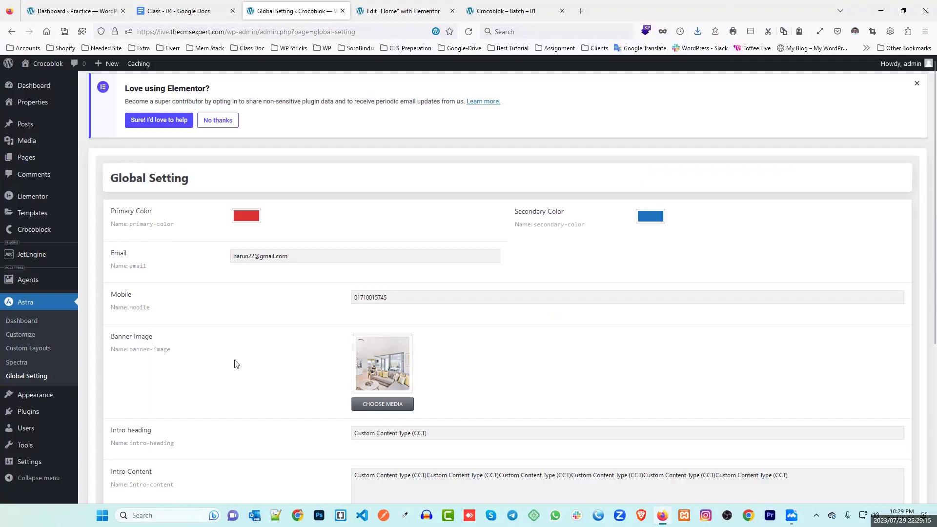
scroll(234, 363, down, 5)
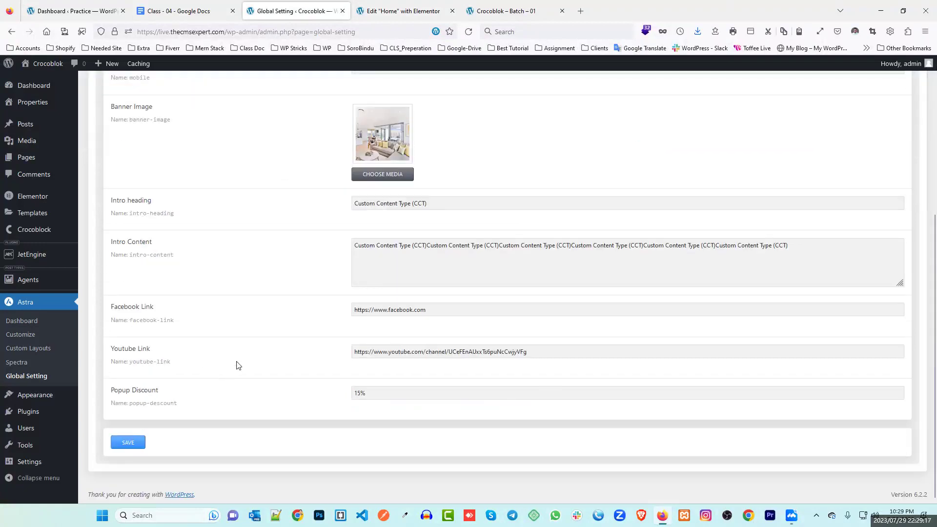
key(ctrl+Page_Down)
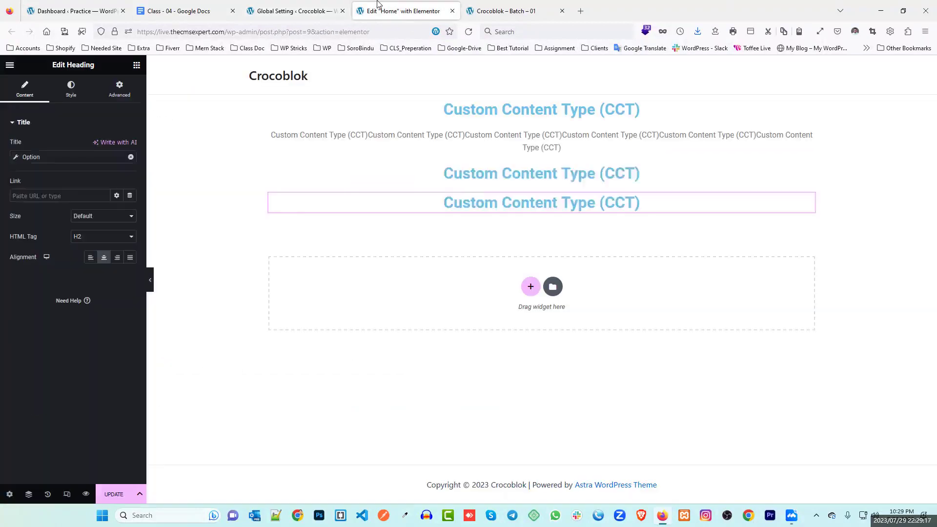
click(598, 176)
click(18, 156)
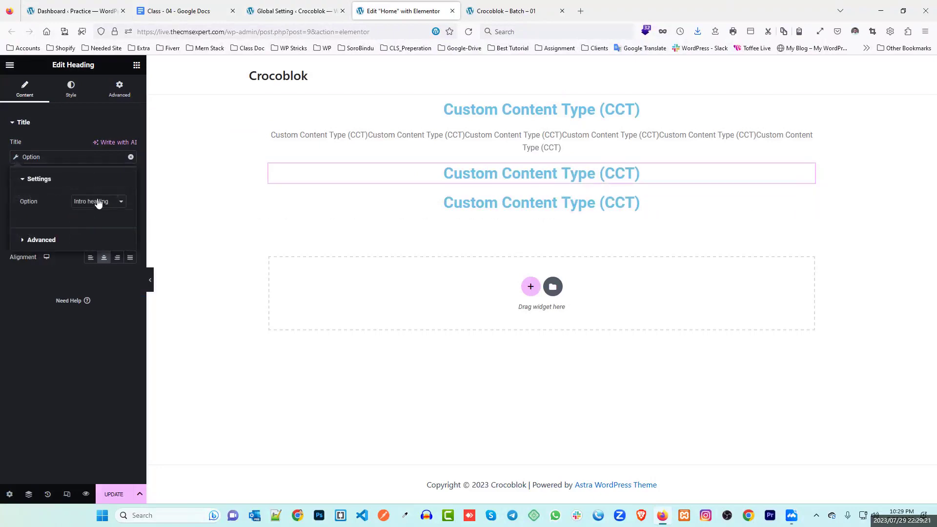
click(98, 201)
click(100, 248)
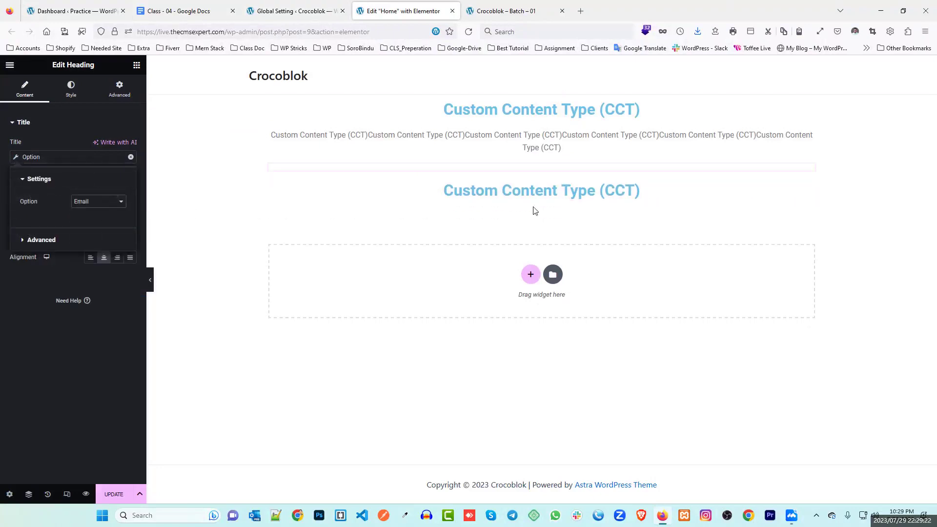
Step: Link the second heading copy, below the email heading, to the JetEngine option Mobile
click(561, 190)
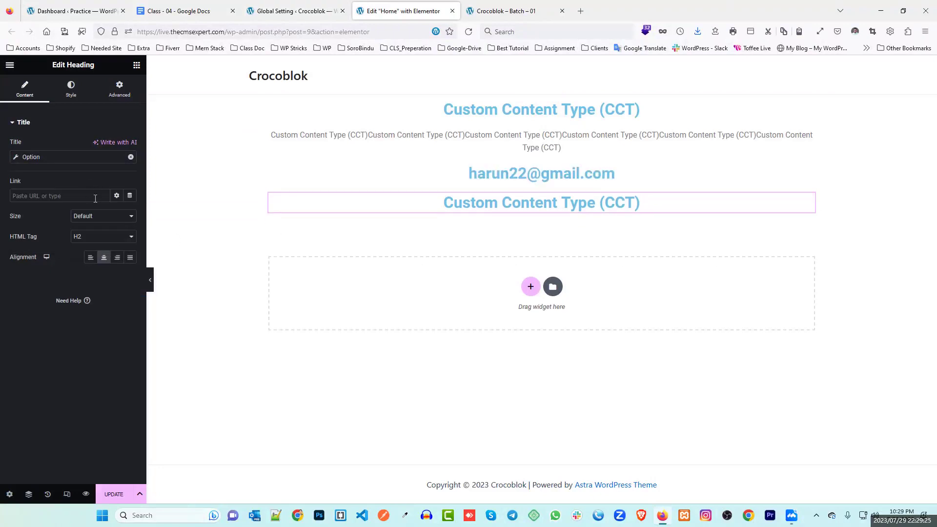
click(17, 158)
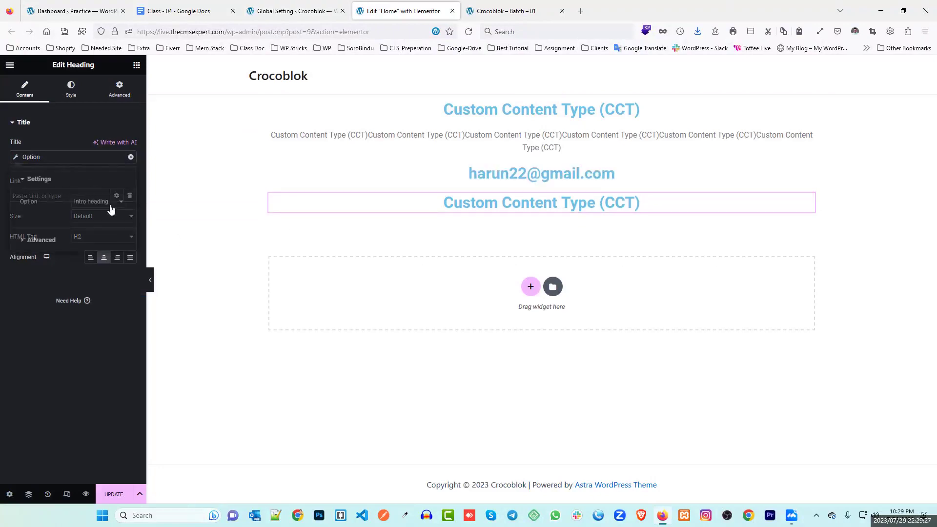
click(101, 203)
click(95, 259)
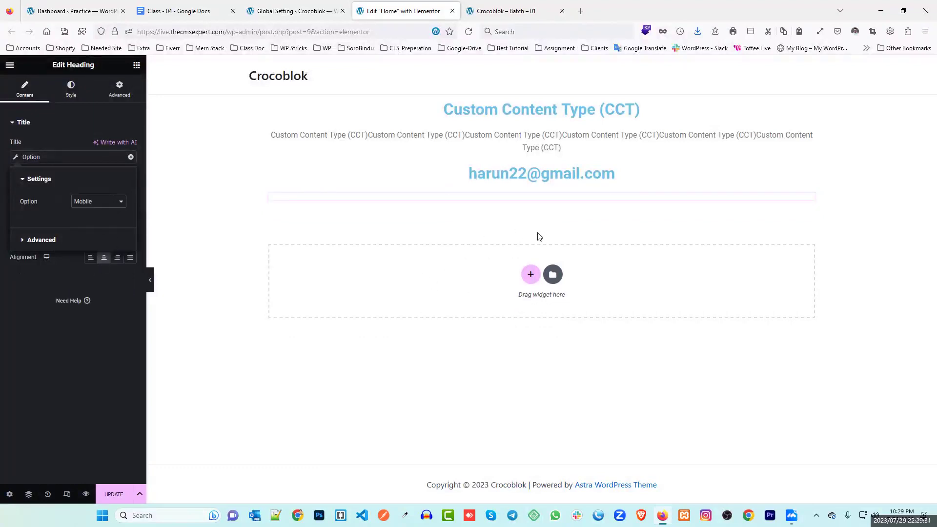
Step: Find the Social Icons widget and add it below the mobile number heading
click(136, 65)
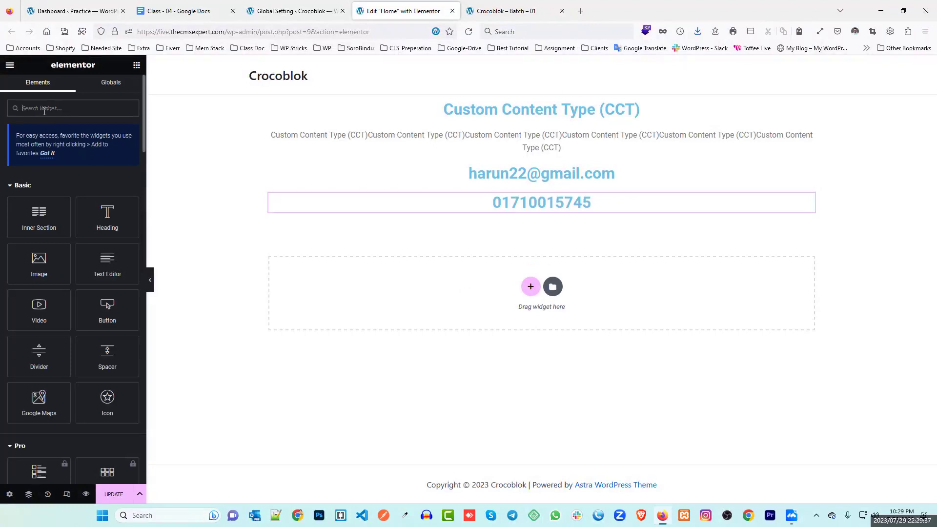
click(45, 111)
text(so)
drag(39, 194, 553, 213)
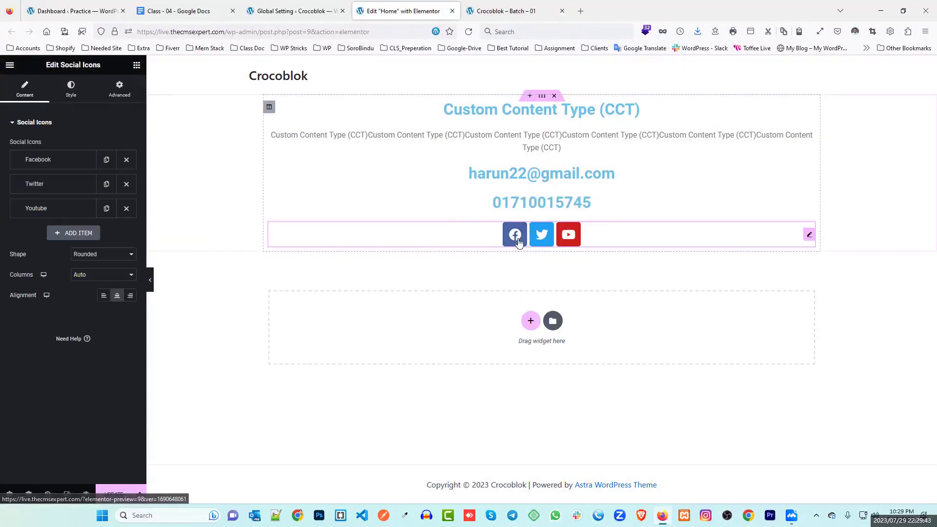
Step: Check the Facebook Link field in Global Setting and link the Facebook icon to the JetEngine option Facebook Link
click(73, 159)
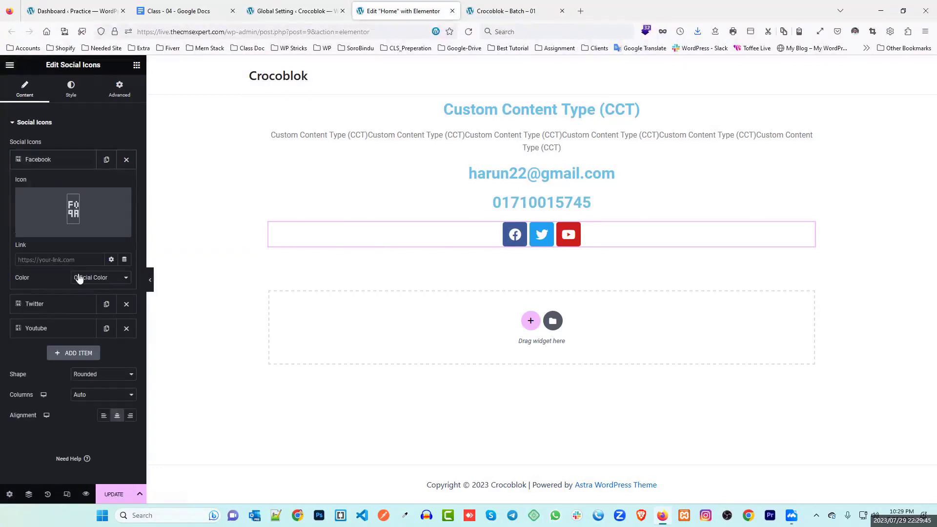
click(288, 11)
drag(461, 315, 267, 321)
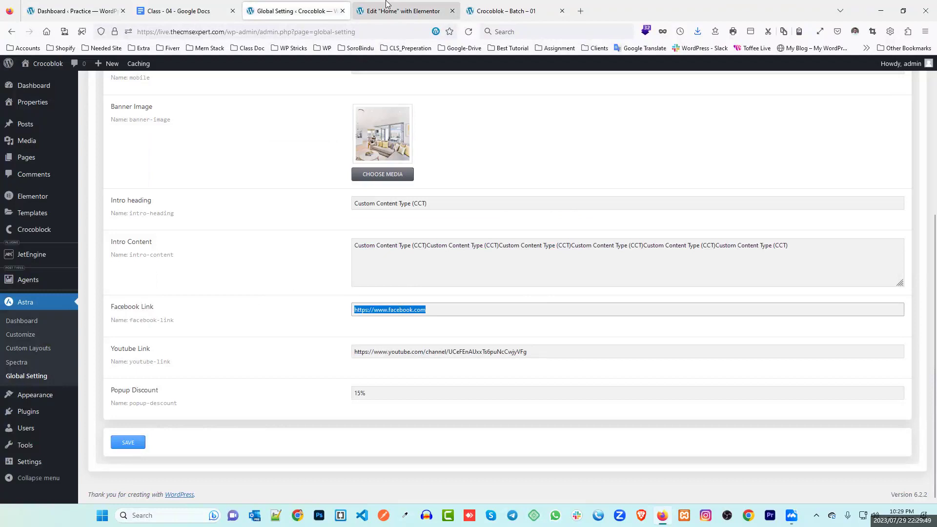
click(400, 11)
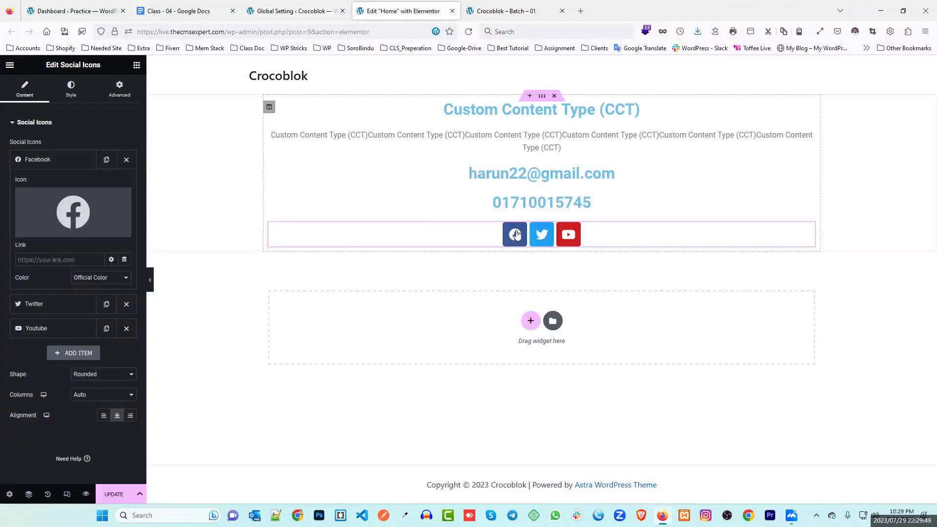
click(111, 259)
click(39, 312)
click(100, 303)
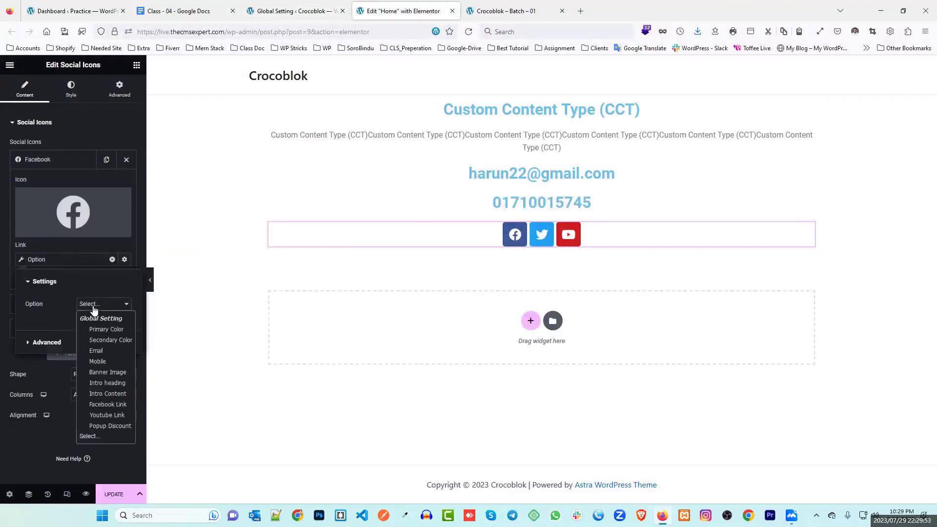
click(113, 405)
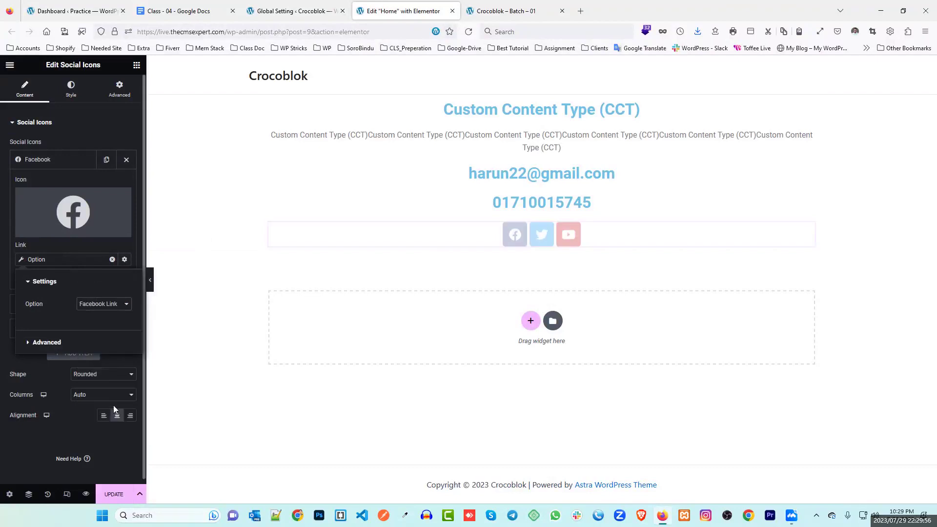
click(12, 298)
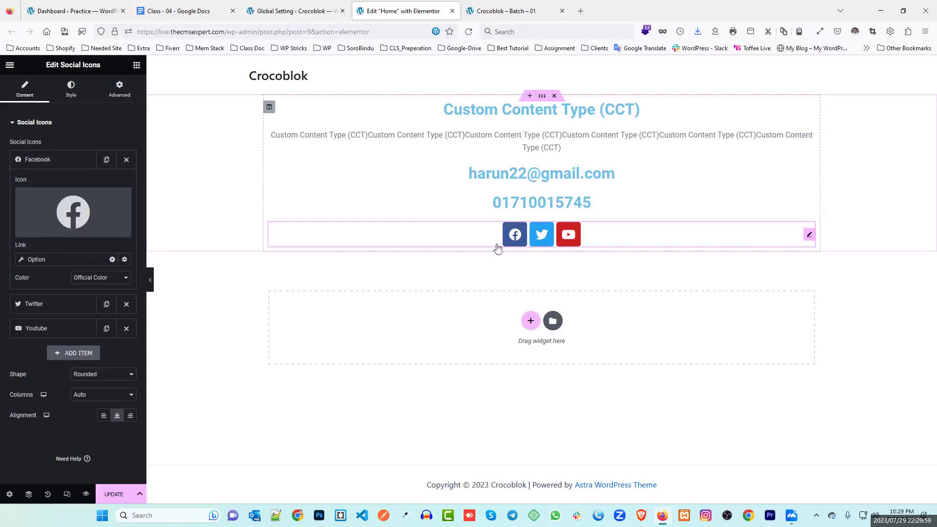
Step: Remove the Twitter item from the social icons and link the Youtube icon to the JetEngine option Youtube Link
click(49, 160)
click(126, 184)
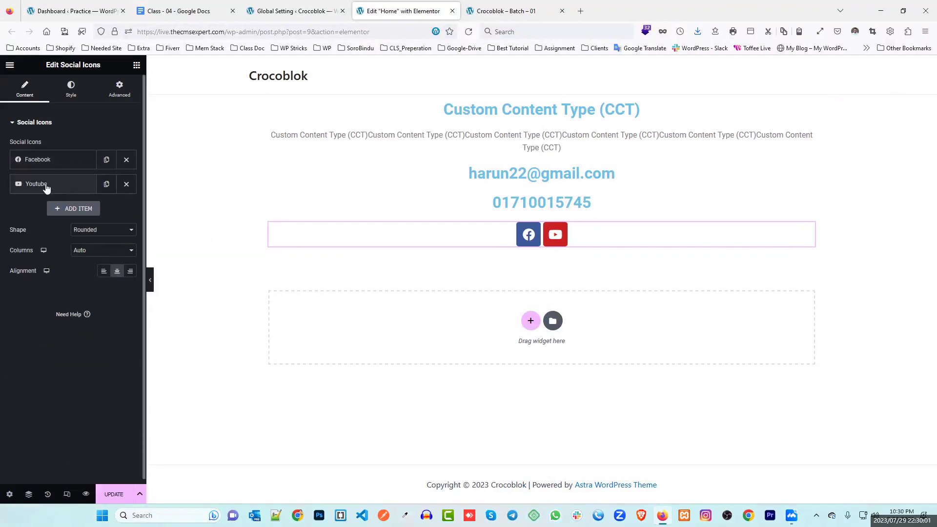
click(46, 186)
click(124, 284)
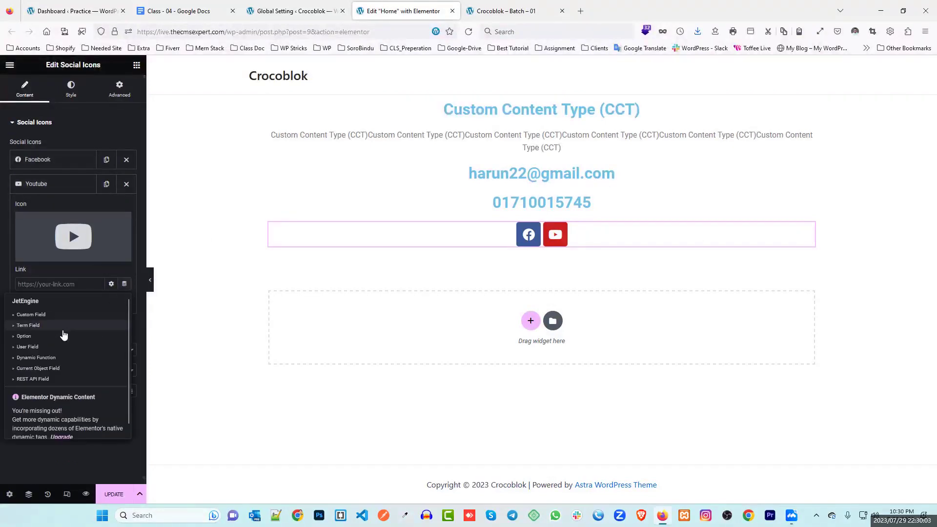
click(43, 337)
click(102, 330)
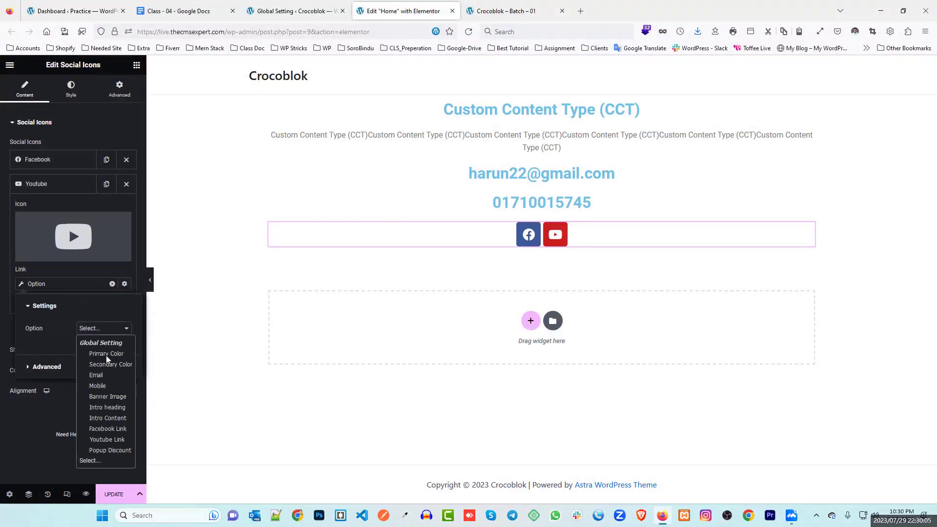
click(107, 439)
click(4, 329)
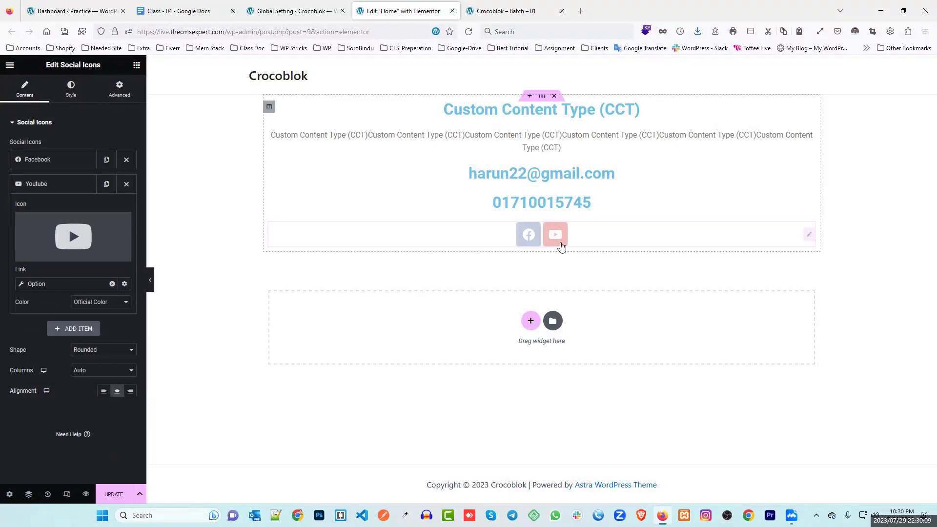
Step: Add a Heading widget below the social icons and link its title to the JetEngine option Popup Discount
click(136, 65)
drag(106, 236, 566, 249)
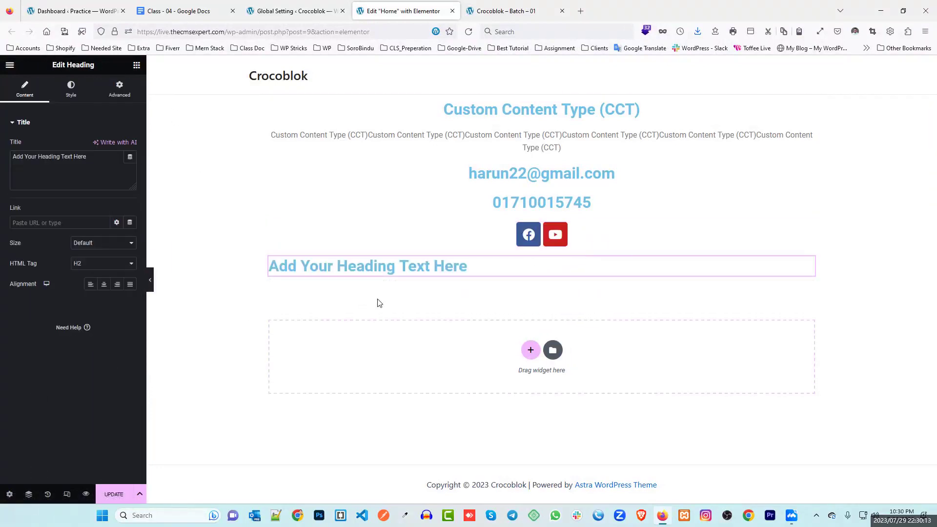
click(130, 157)
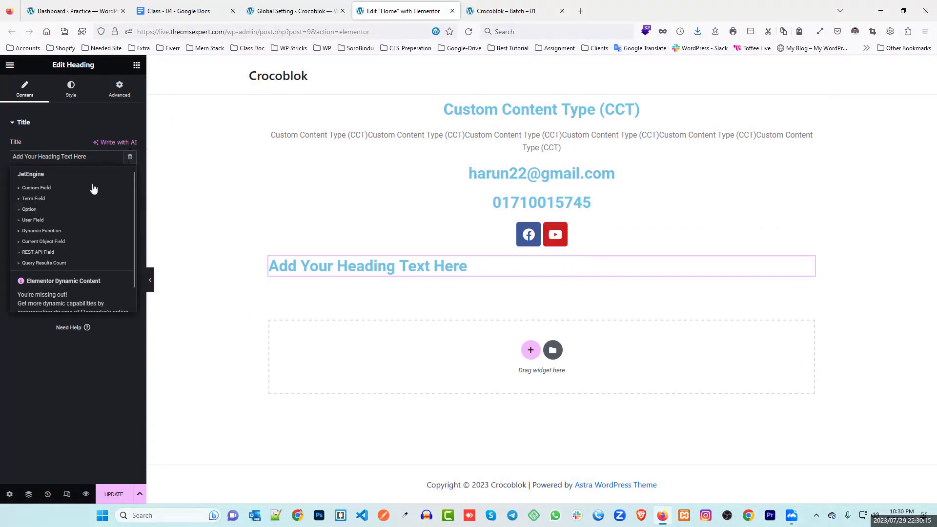
click(46, 210)
click(93, 205)
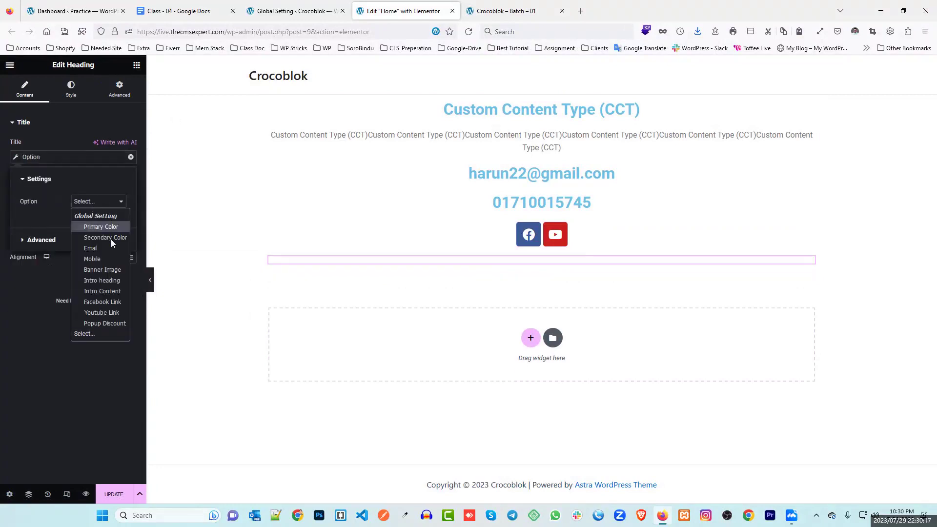
click(105, 323)
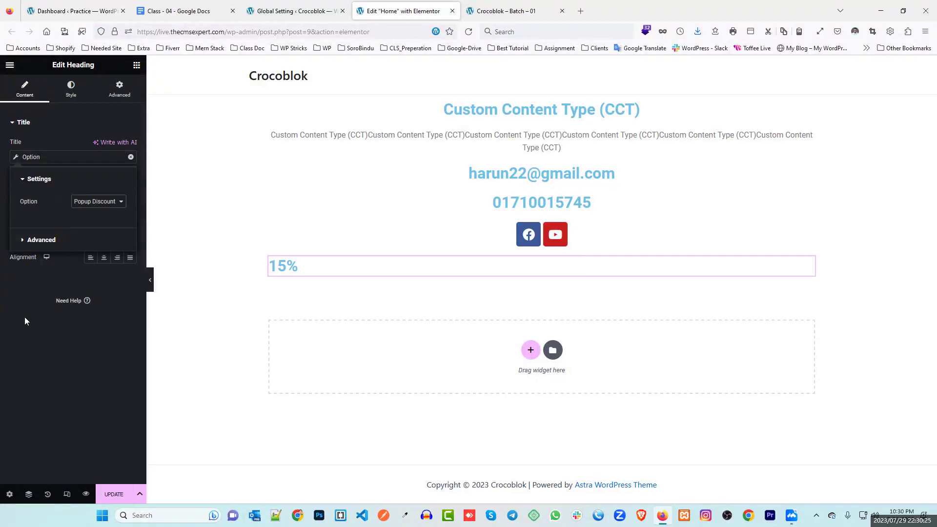
click(35, 375)
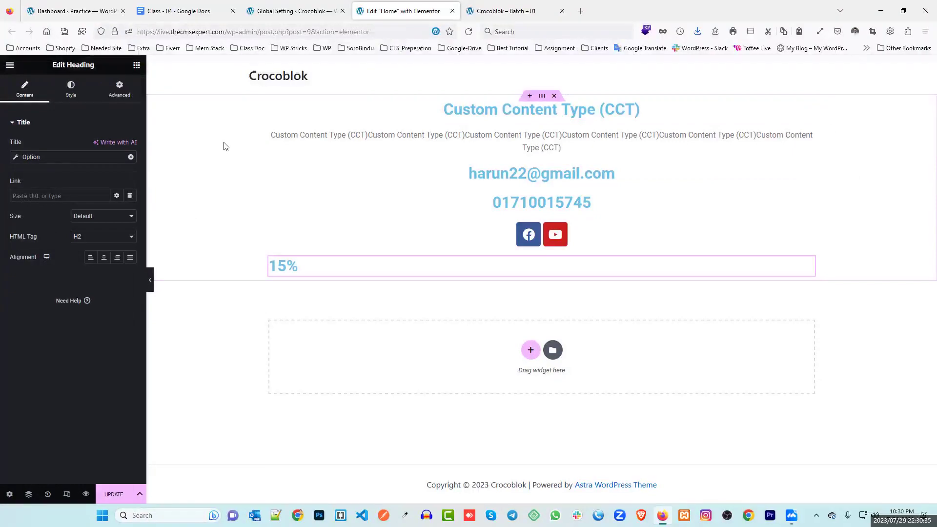
Step: Give the section a classic background whose image comes from the JetEngine option Banner Image
click(542, 96)
click(75, 94)
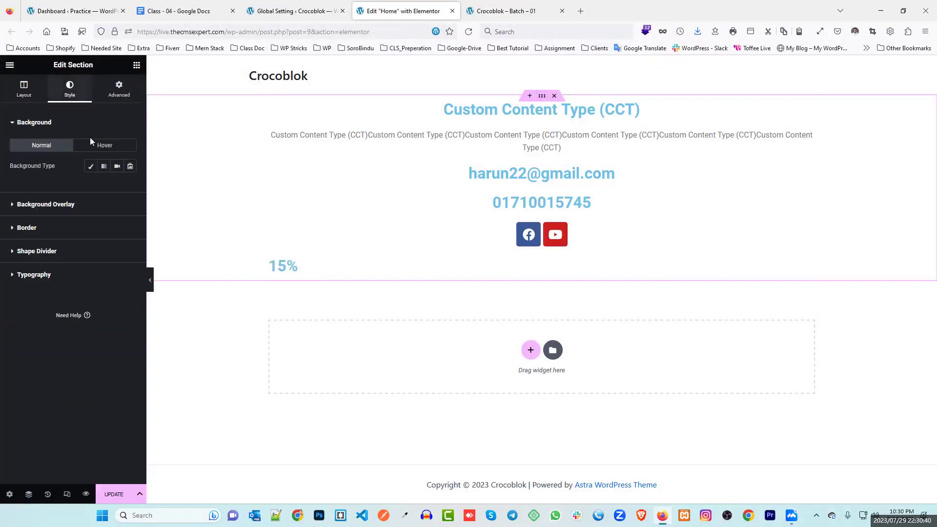
click(91, 166)
click(129, 259)
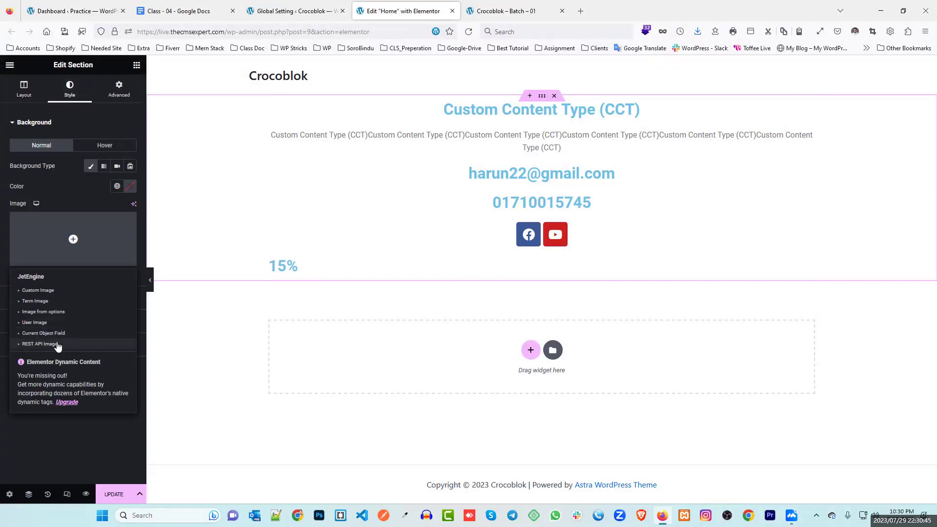
click(48, 313)
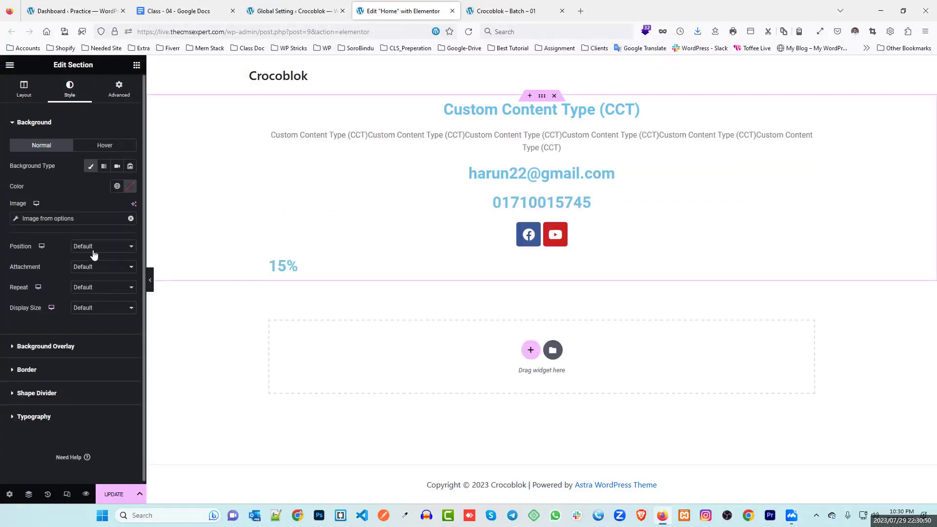
click(16, 218)
click(99, 263)
click(102, 288)
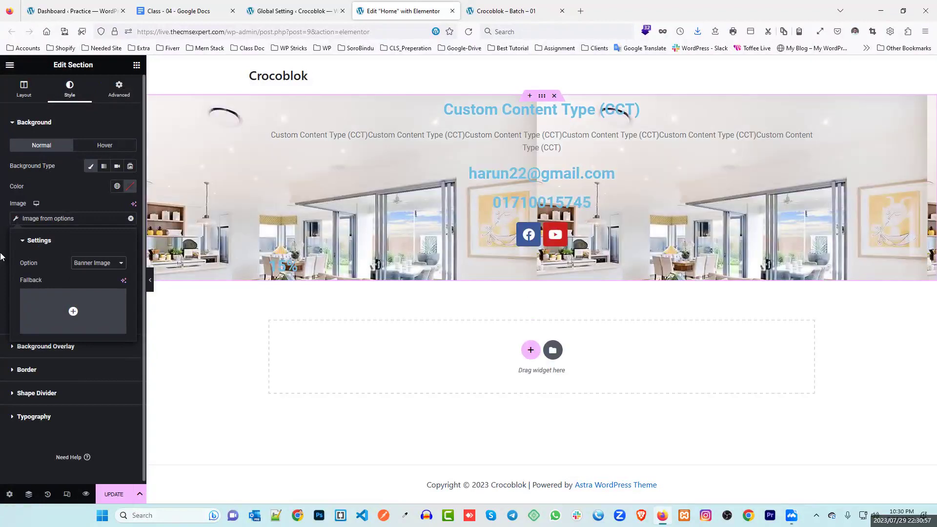
click(1, 256)
Step: Set the section's background image to position Center Center, No-repeat and display size Cover
click(90, 266)
click(93, 247)
click(105, 280)
click(102, 246)
click(99, 270)
click(95, 287)
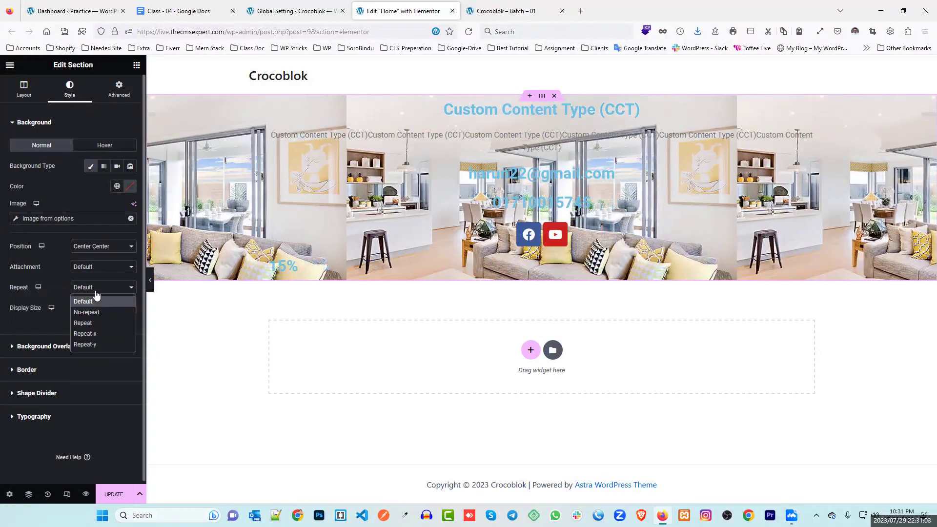
click(92, 312)
click(94, 308)
click(93, 338)
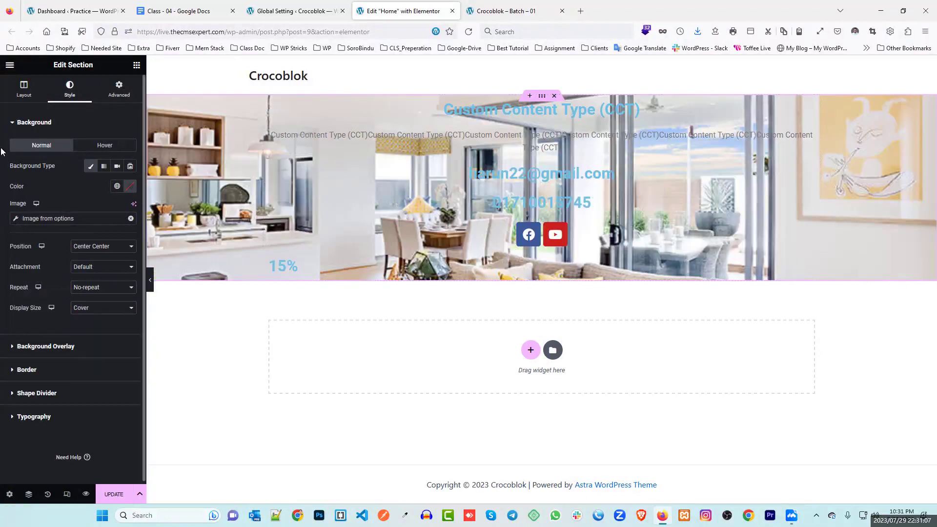
Step: Add a classic background overlay to the section in the grey color #666666
click(9, 124)
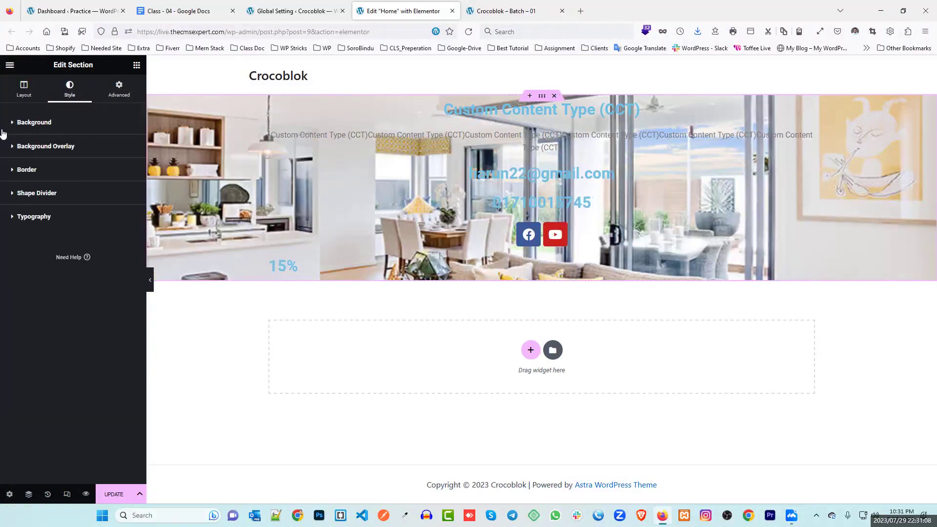
click(57, 149)
click(117, 189)
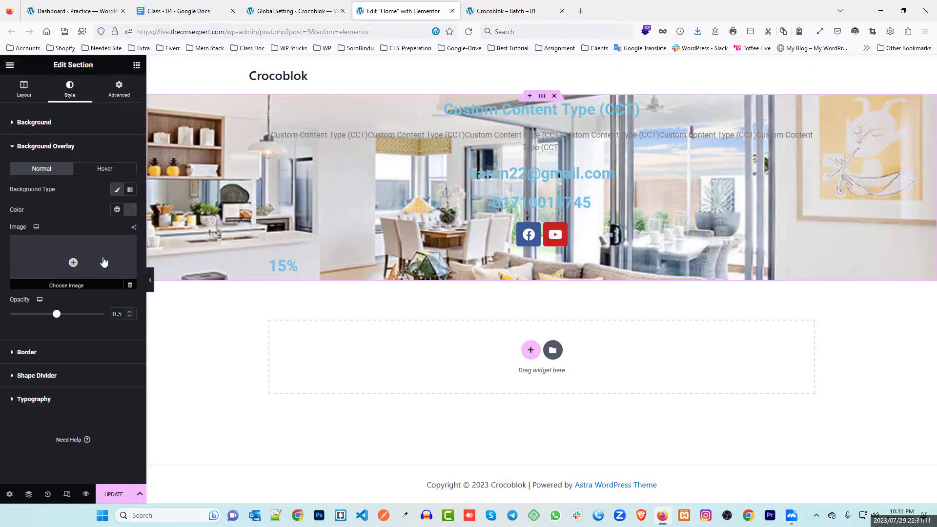
click(130, 210)
mouse_move(78, 290)
mouse_down()
mouse_move(71, 307)
mouse_move(65, 297)
mouse_up()
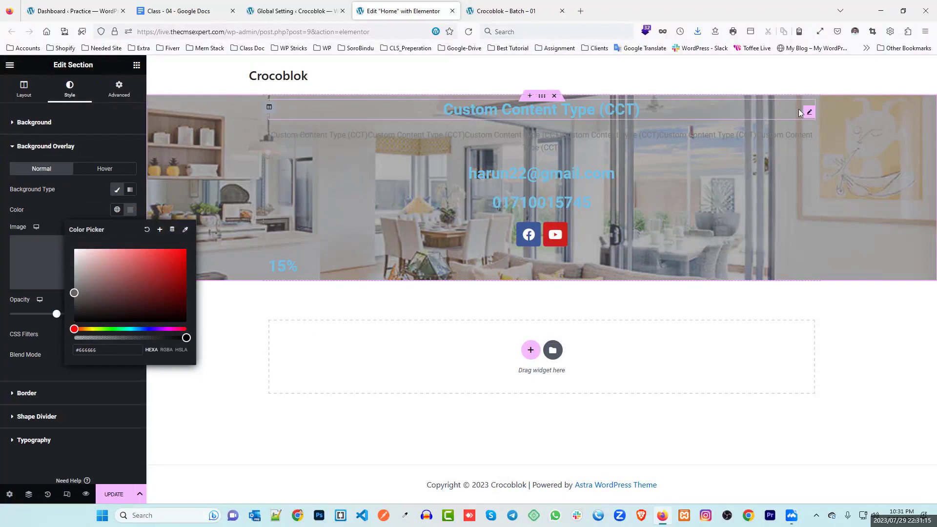
Step: Link the text color of the Intro heading to the JetEngine option Primary Color
click(809, 112)
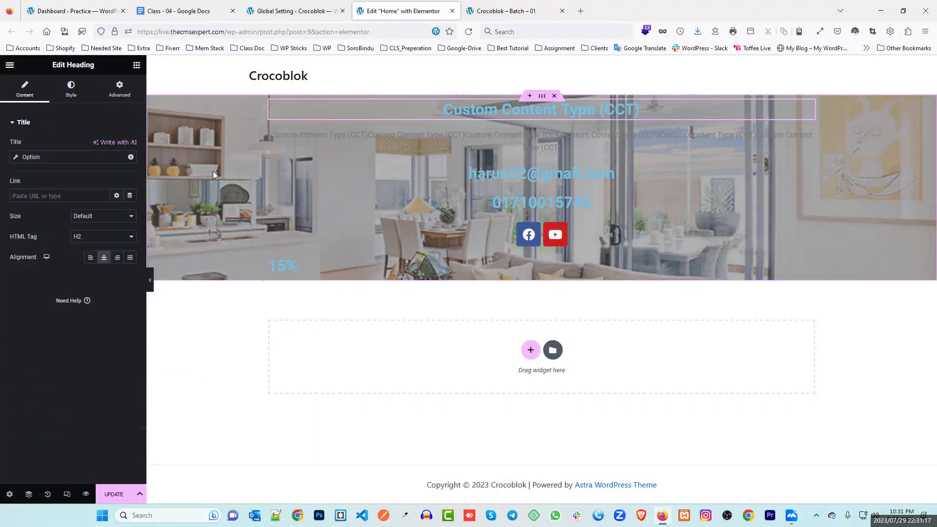
click(78, 91)
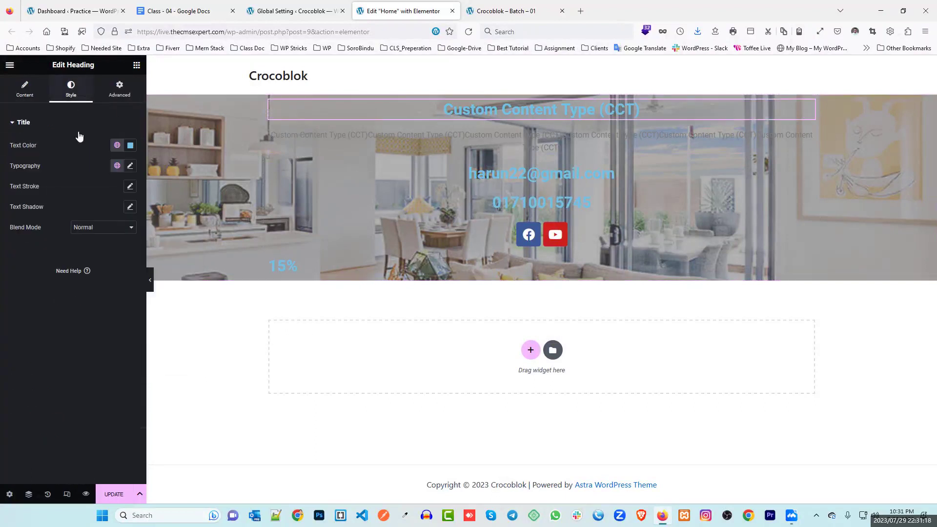
click(130, 146)
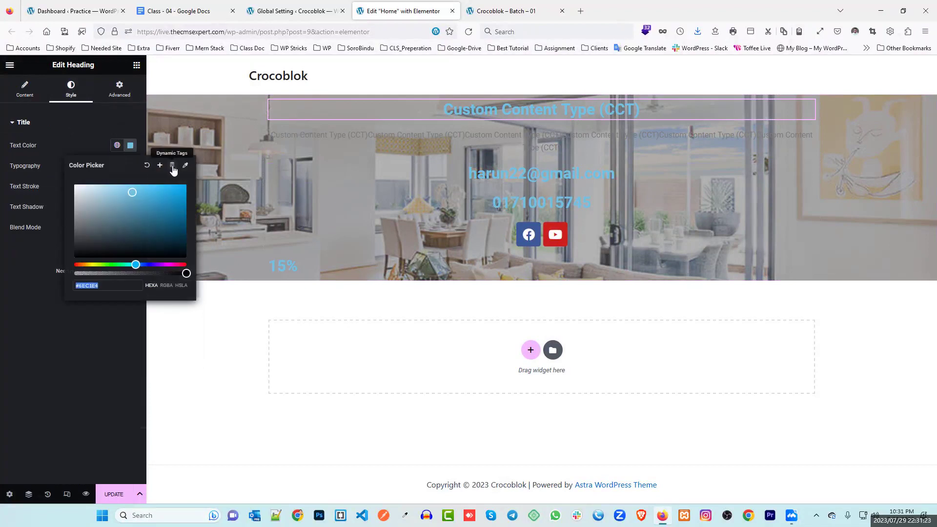
click(172, 166)
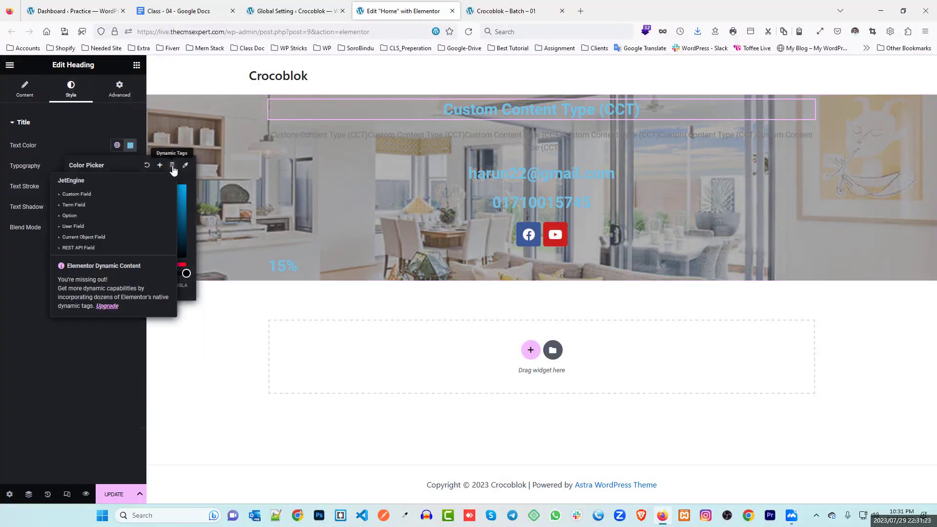
click(78, 216)
click(152, 190)
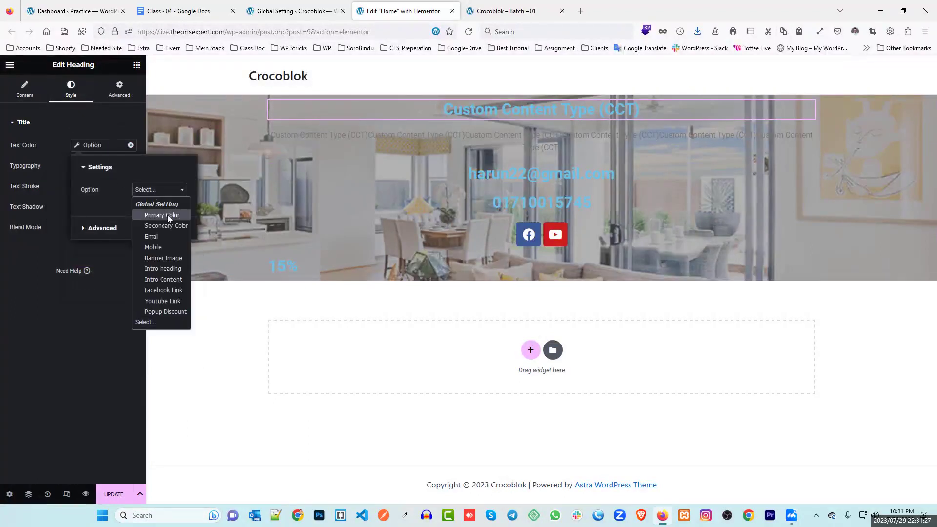
click(159, 215)
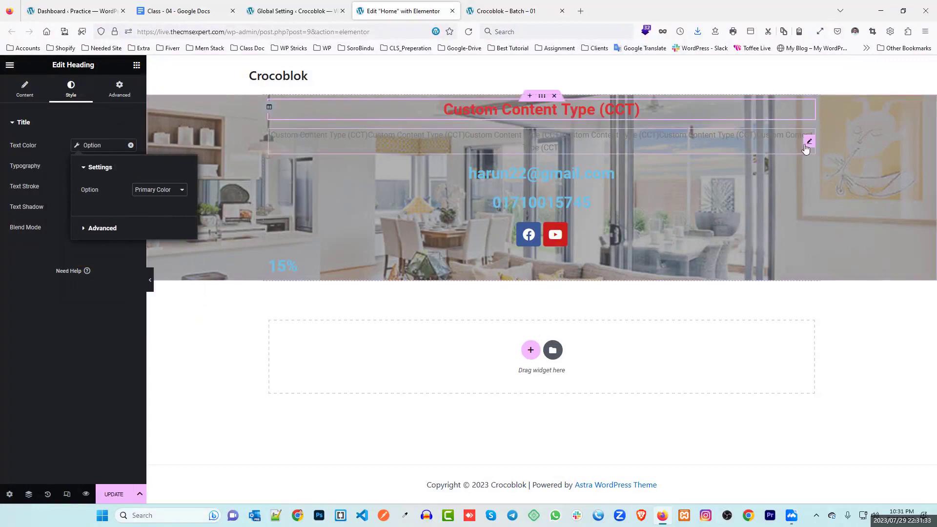
Step: Link the text color of the Intro Content text editor to the JetEngine option Secondary Color
click(806, 144)
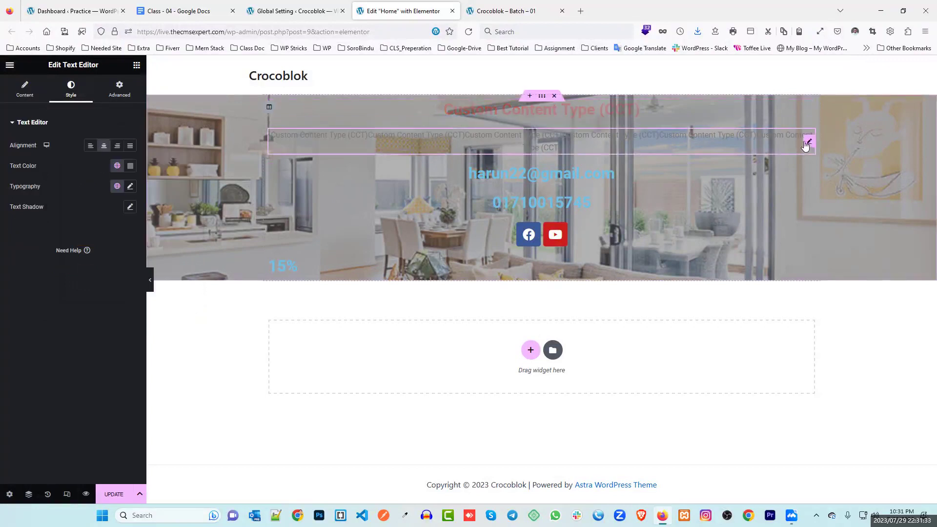
click(131, 166)
click(171, 185)
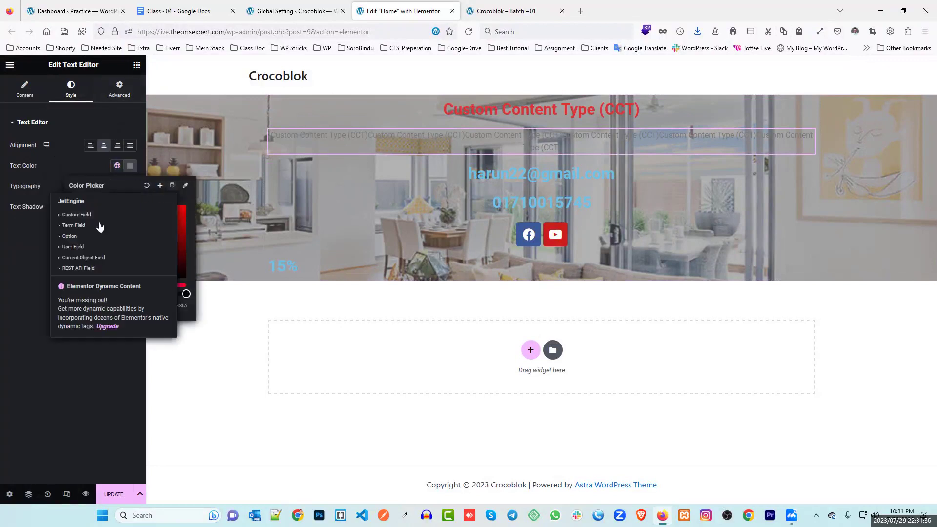
click(69, 236)
click(161, 211)
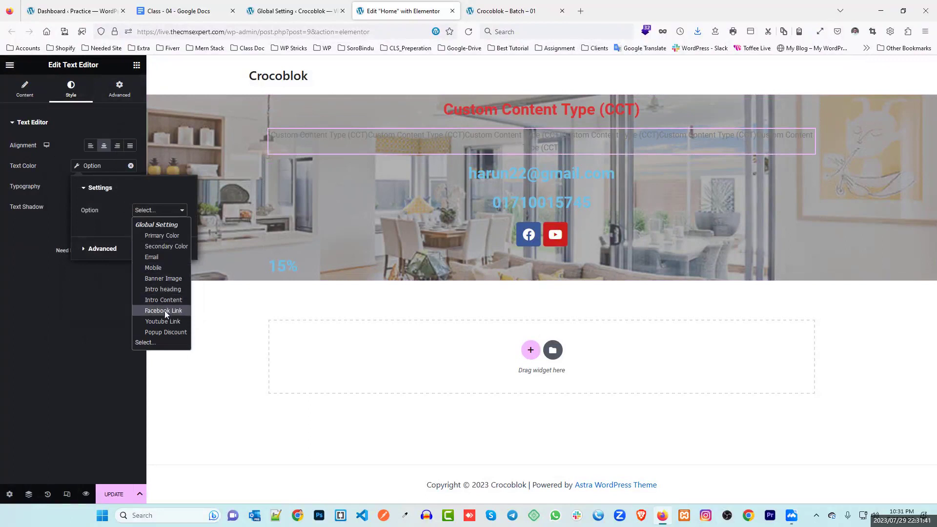
click(166, 246)
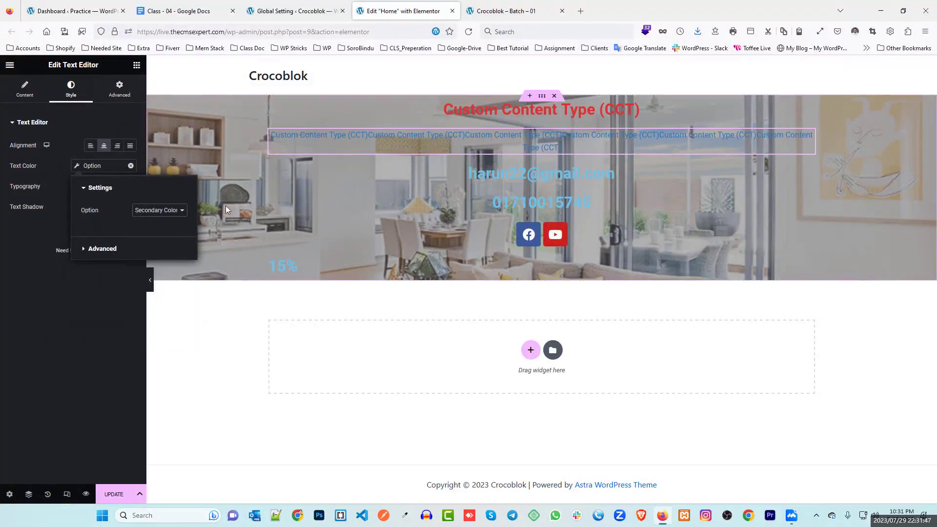
click(14, 319)
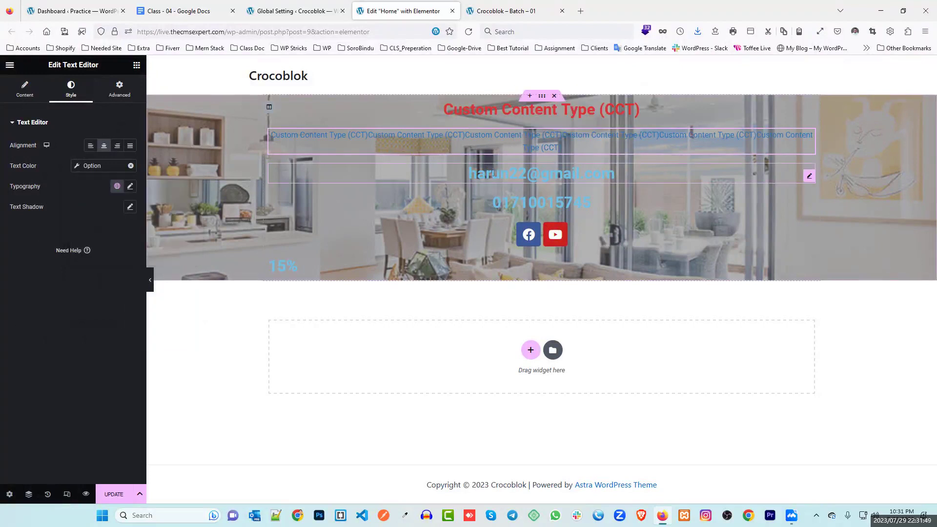
Step: Update the Home page and reload the live site to check the dynamic colors
click(114, 493)
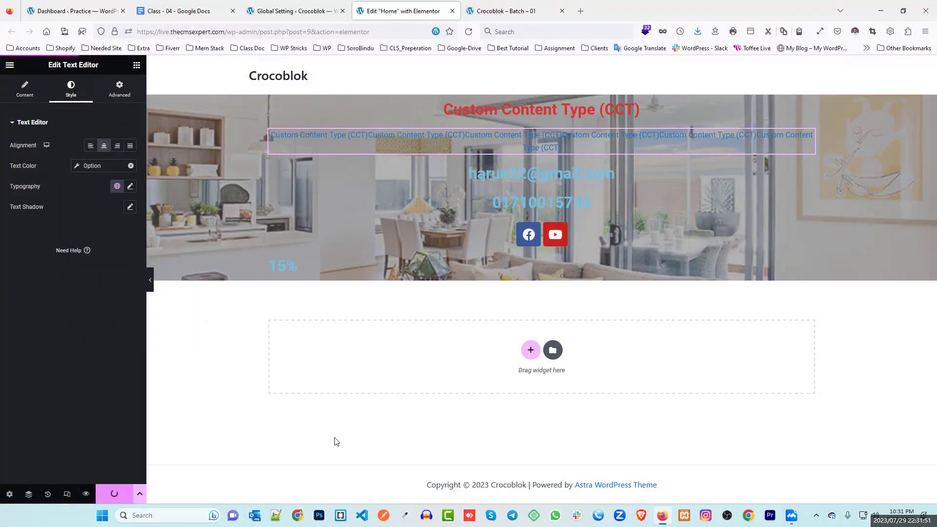
click(507, 11)
click(468, 31)
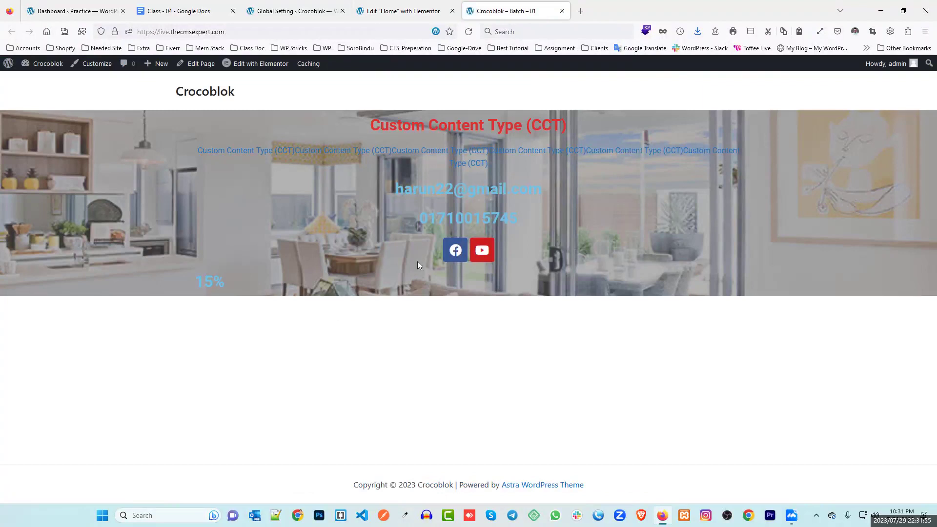
Step: On the Global Setting page, change the Popup Discount to 150%
click(307, 10)
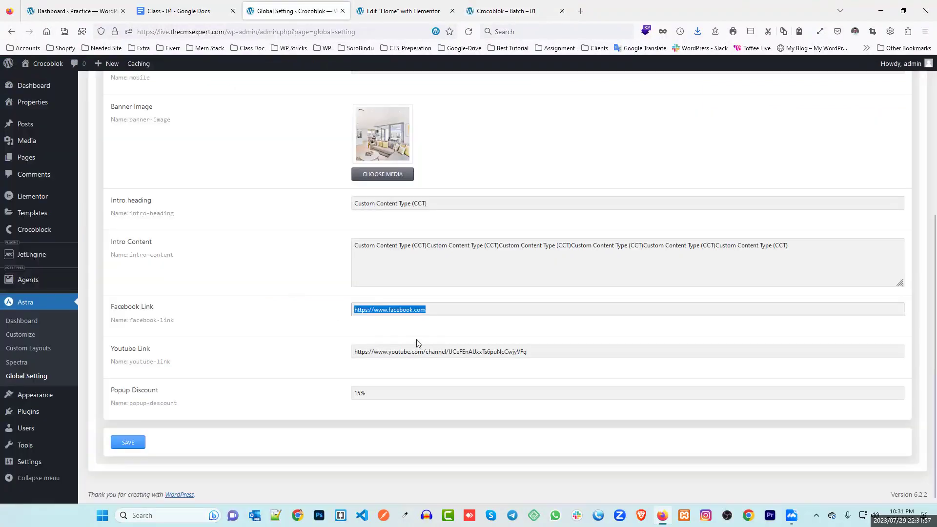
drag(359, 399, 343, 397)
text(15)
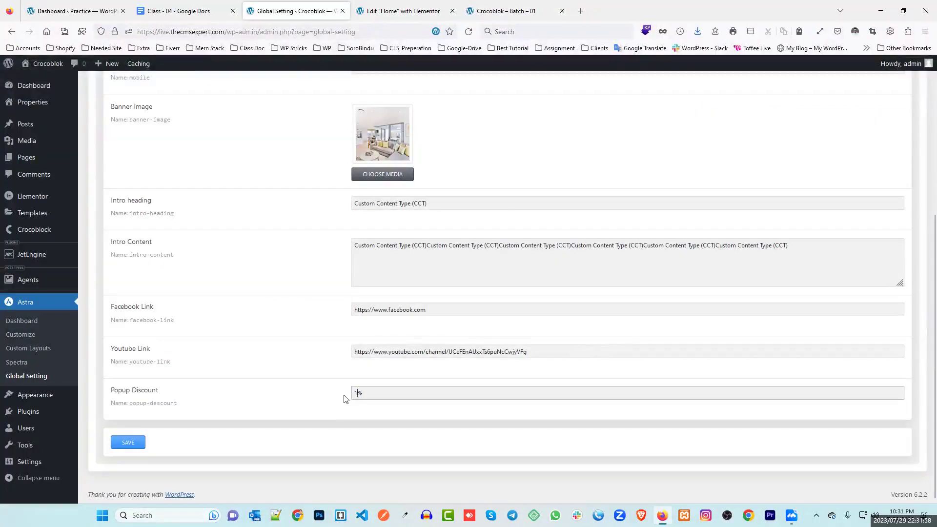
text(0)
Step: Append 20202 to the Intro heading so it reads Custom Content Type (CCT) 20202
drag(795, 249, 561, 246)
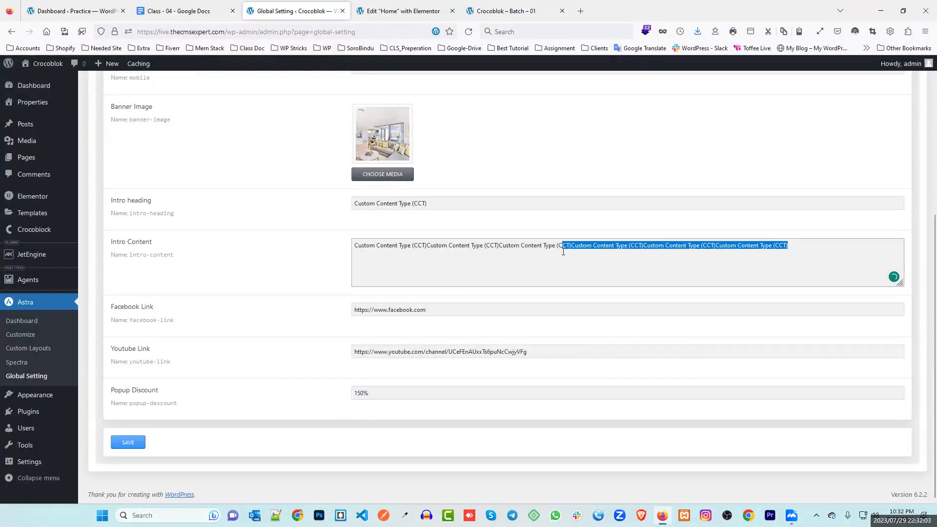
click(531, 246)
click(454, 203)
text(20)
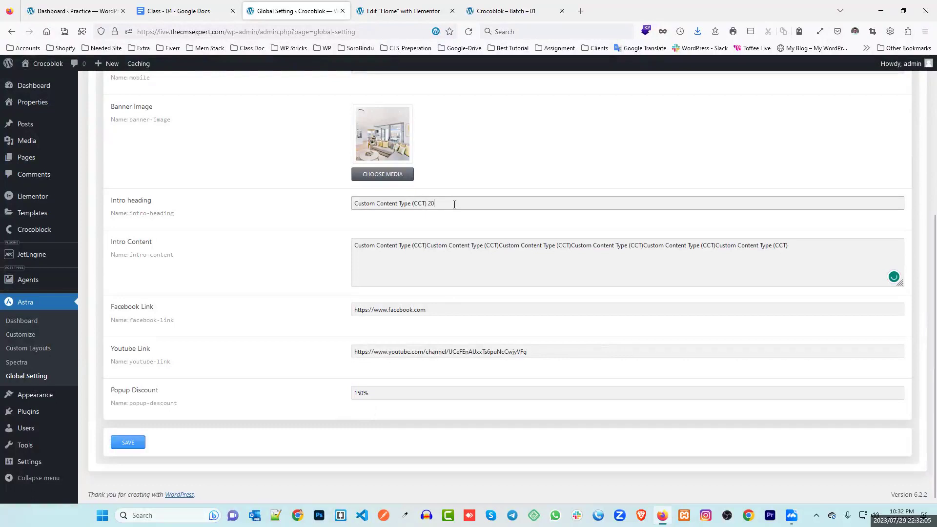
text(202)
Step: Replace the Banner Image with the fruit picture from the media library
scroll(450, 209, up, 3)
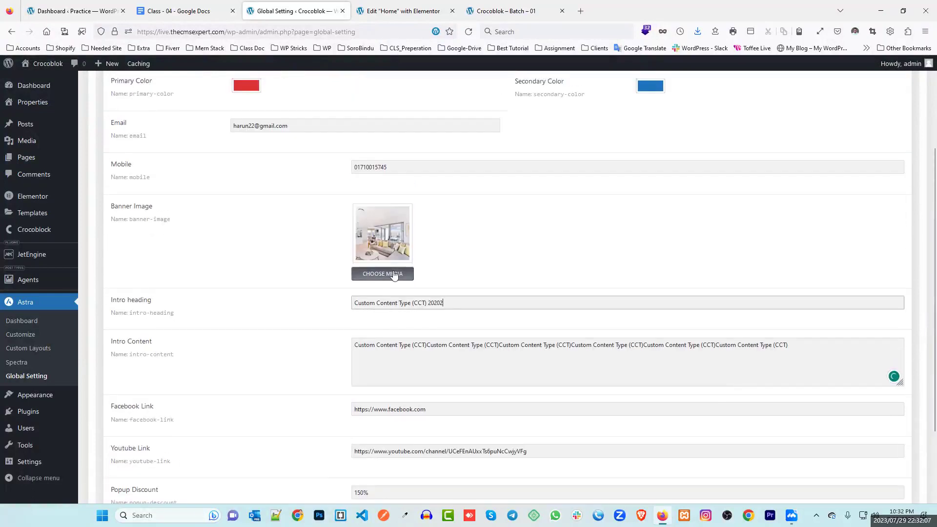
click(393, 273)
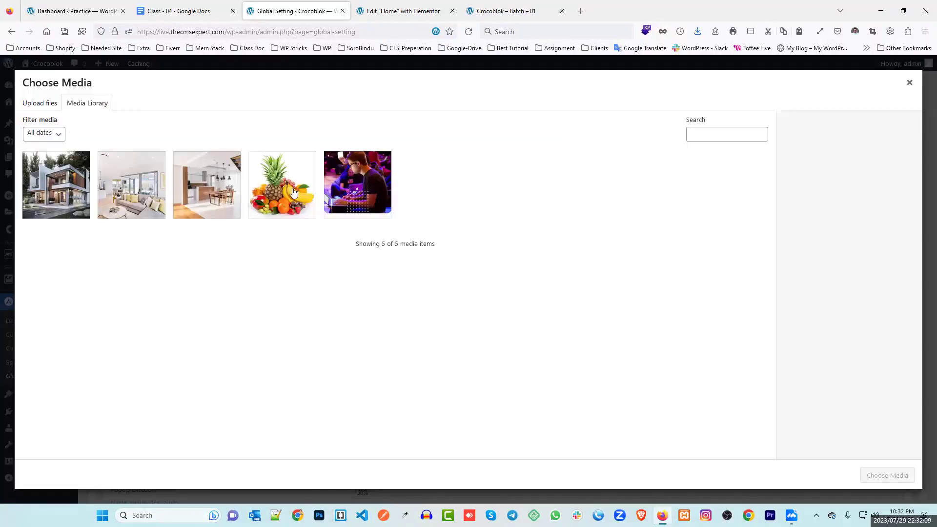
click(292, 191)
click(880, 476)
scroll(485, 272, up, 2)
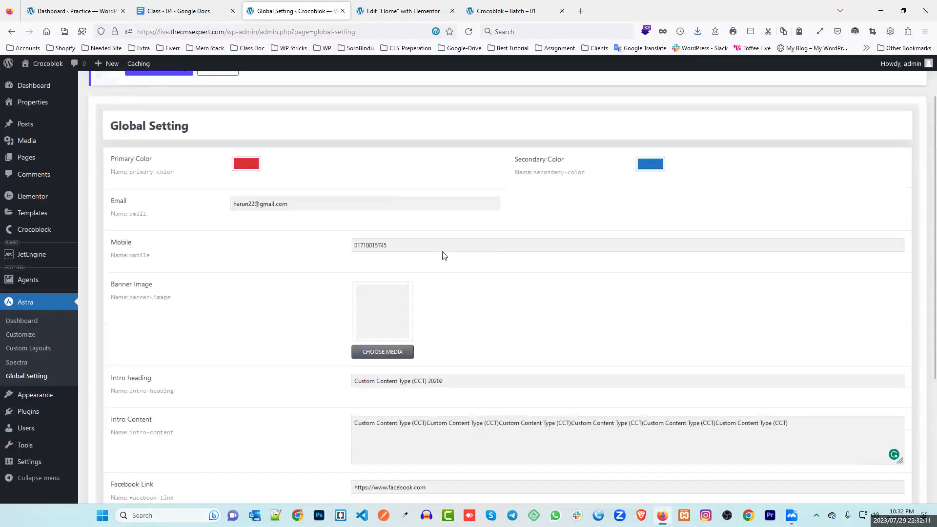
click(410, 267)
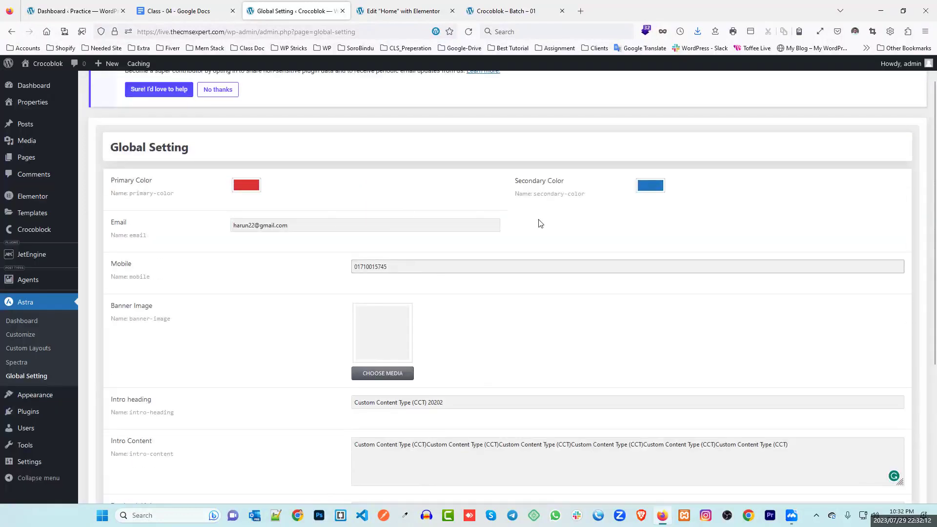
Step: Set the Secondary Color to white and the Primary Color to the purple preset
click(650, 185)
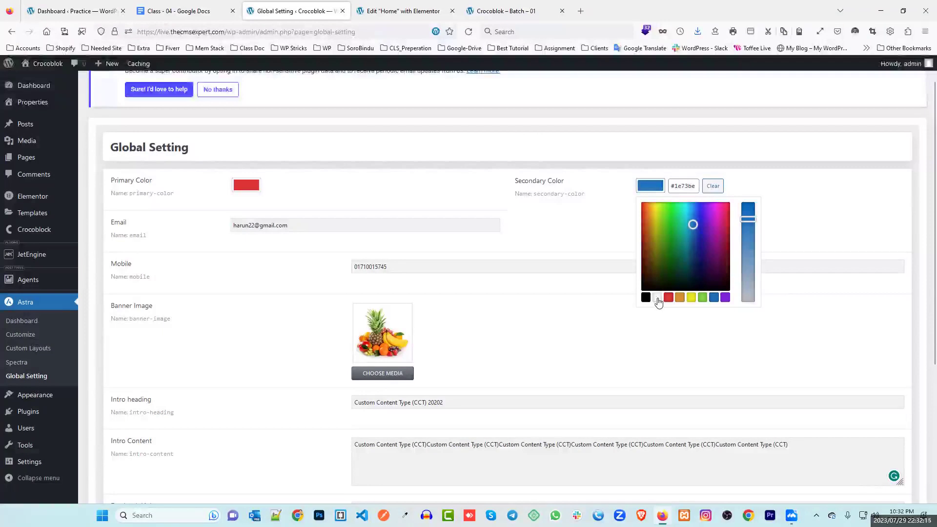
click(658, 297)
click(245, 187)
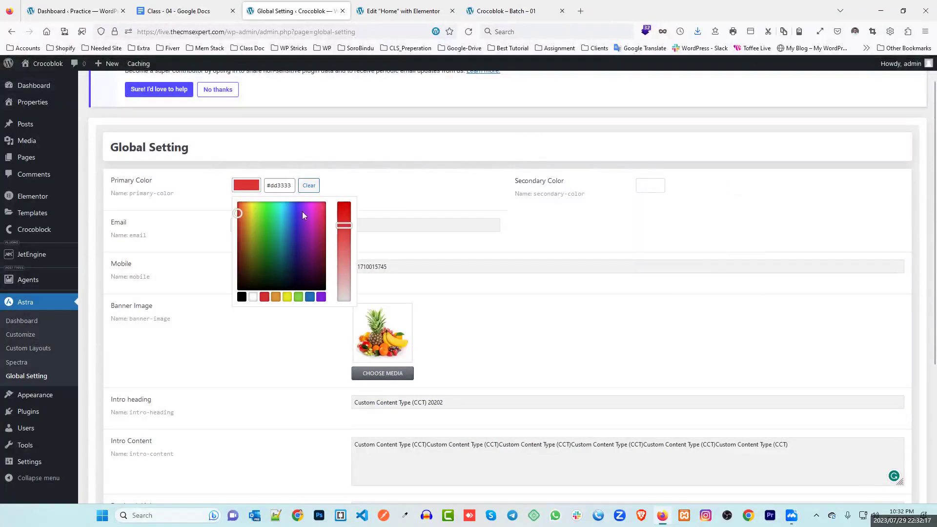
click(321, 297)
click(558, 249)
Step: Save the Global Setting values and reload the live Home page to check them
scroll(510, 258, down, 5)
click(128, 442)
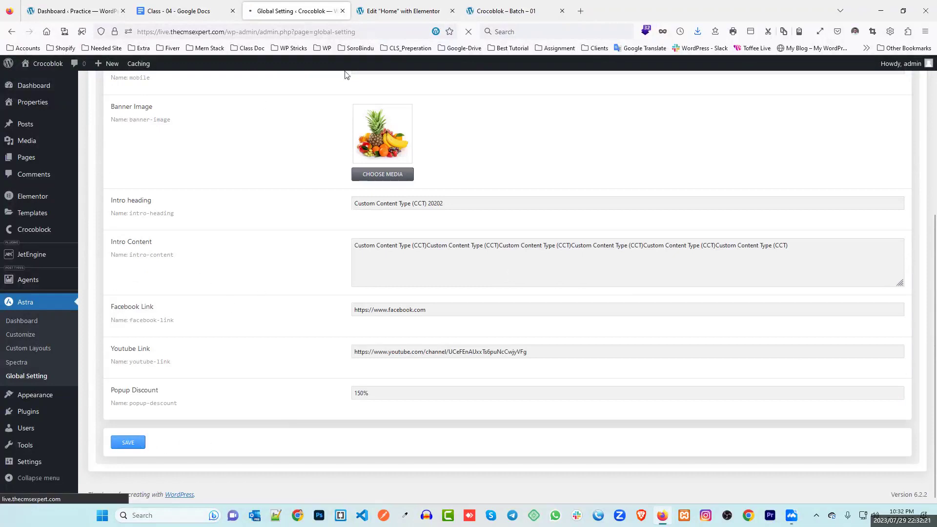
click(513, 6)
key(F5)
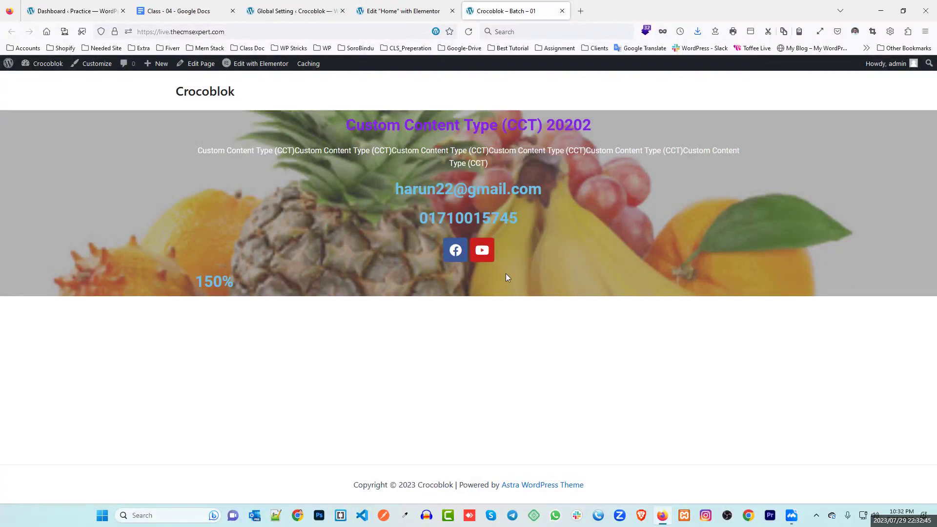
Step: In the Elementor editor for Home, add a Button widget between the social icons and the discount text
click(292, 11)
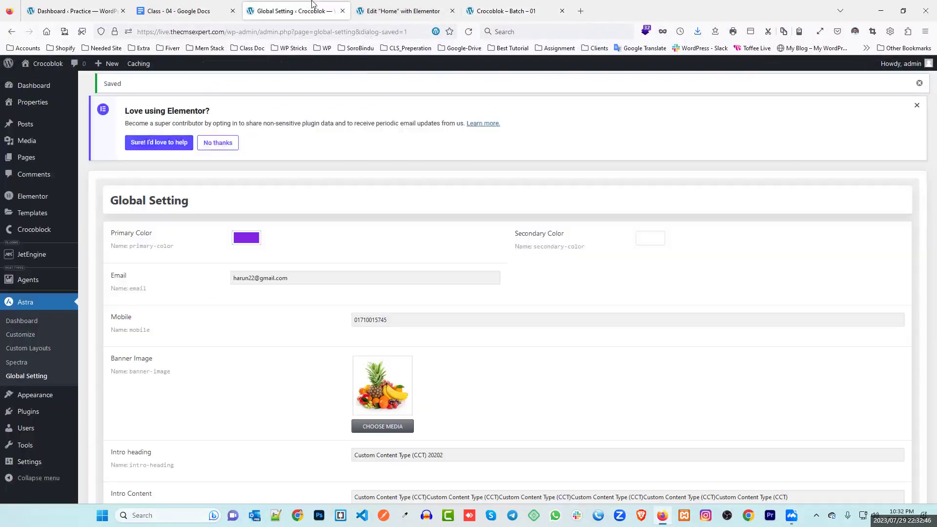
click(373, 11)
click(136, 65)
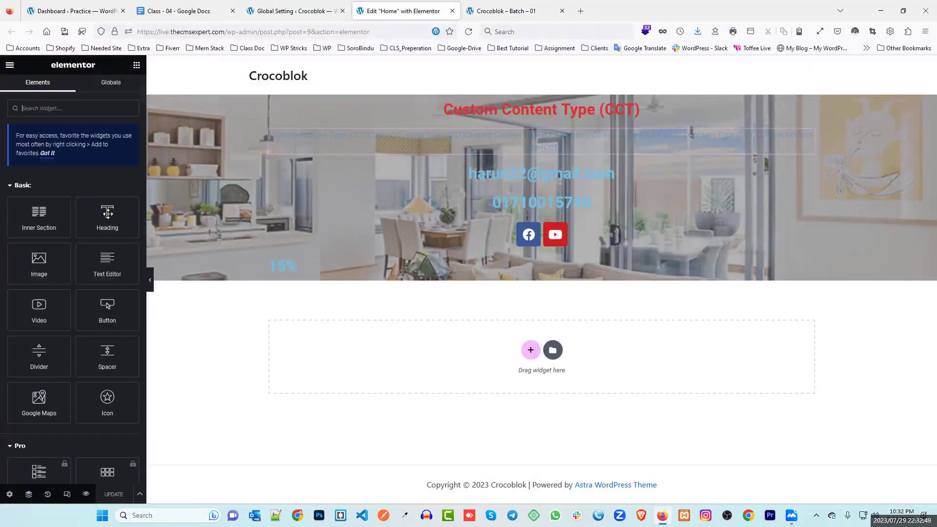
drag(96, 307, 534, 268)
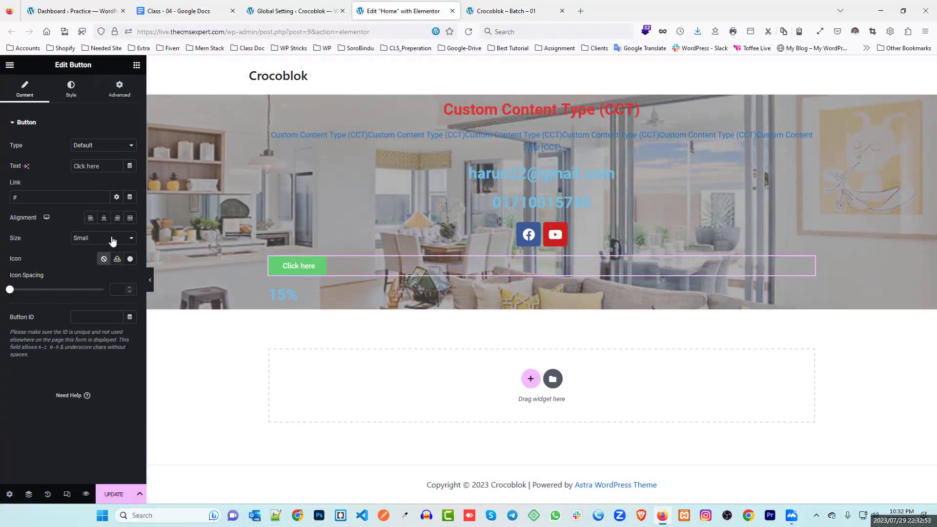
Step: Link the button's normal background color to the JetEngine option Primary Color and update the page
click(70, 90)
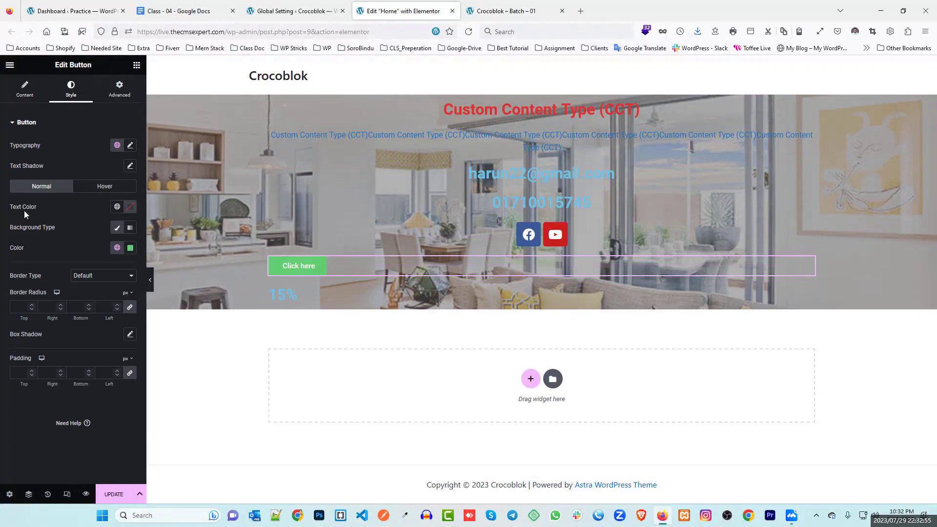
click(130, 248)
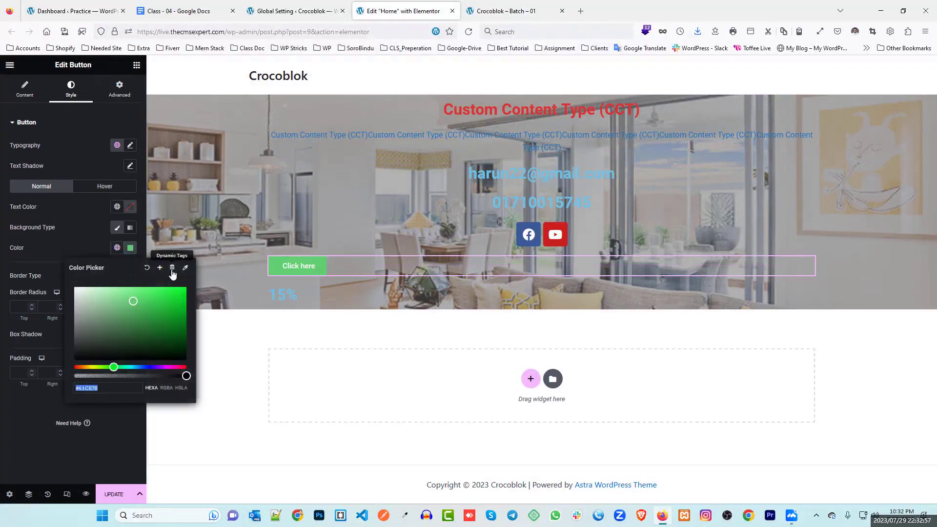
click(172, 268)
click(69, 318)
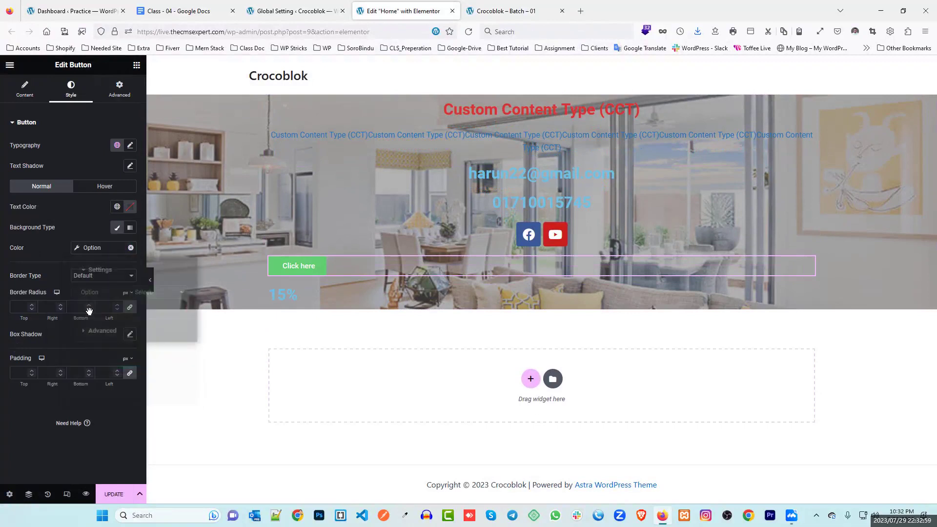
click(152, 291)
click(156, 316)
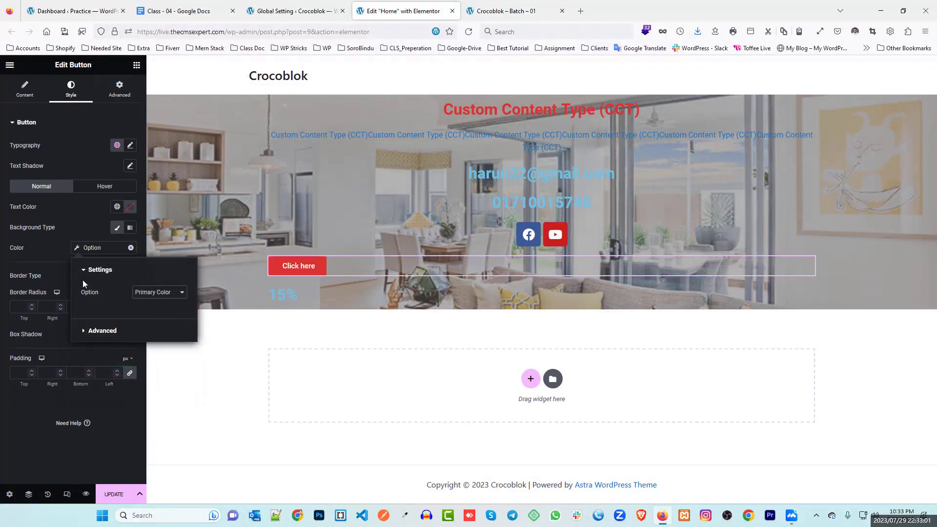
click(9, 260)
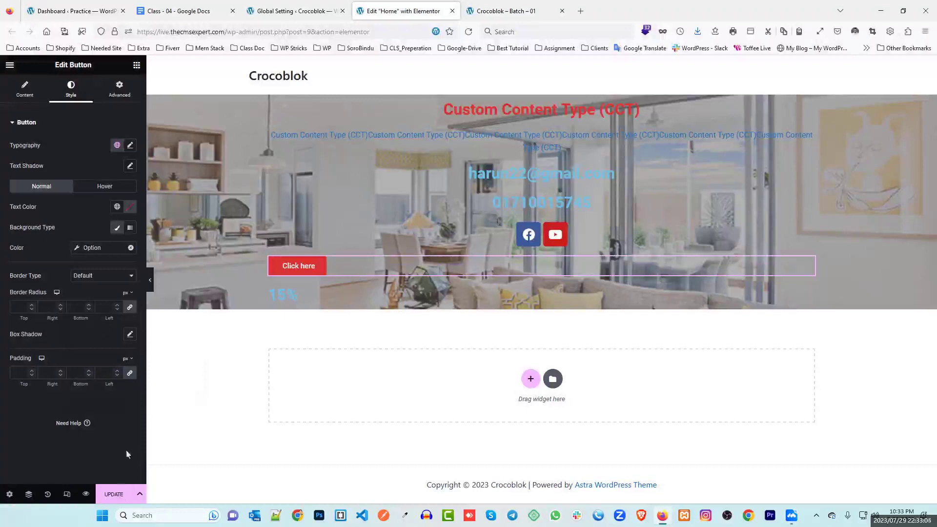
click(120, 494)
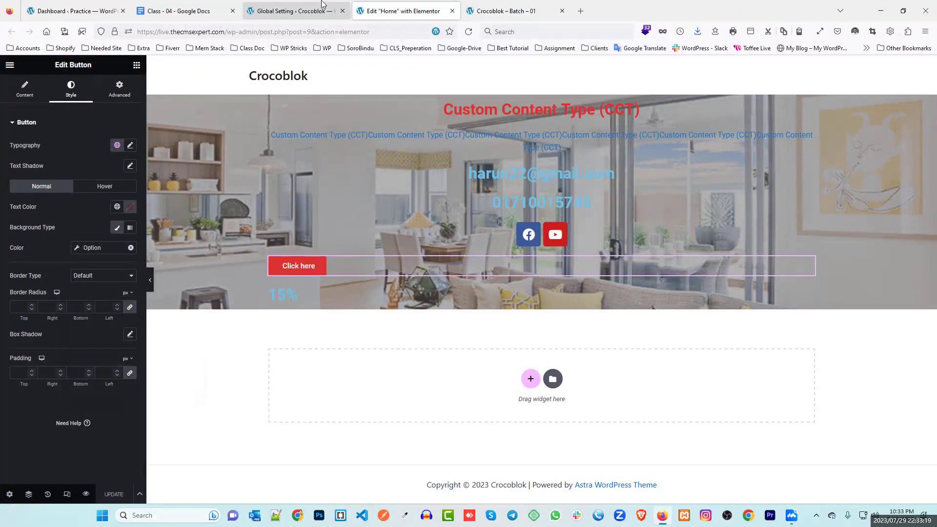
Step: Return to the Global Setting page and review its fields and JetEngine's Options Pages entry
click(306, 7)
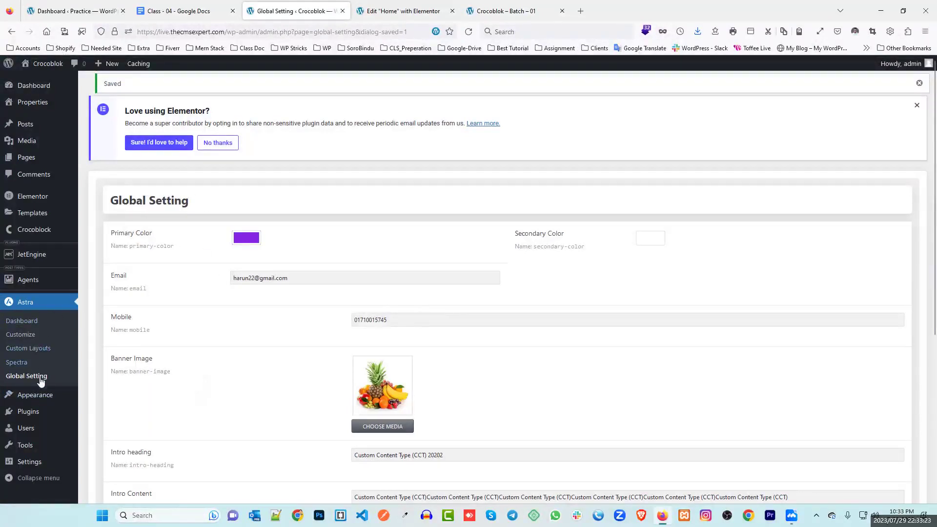
scroll(47, 422, down, 1)
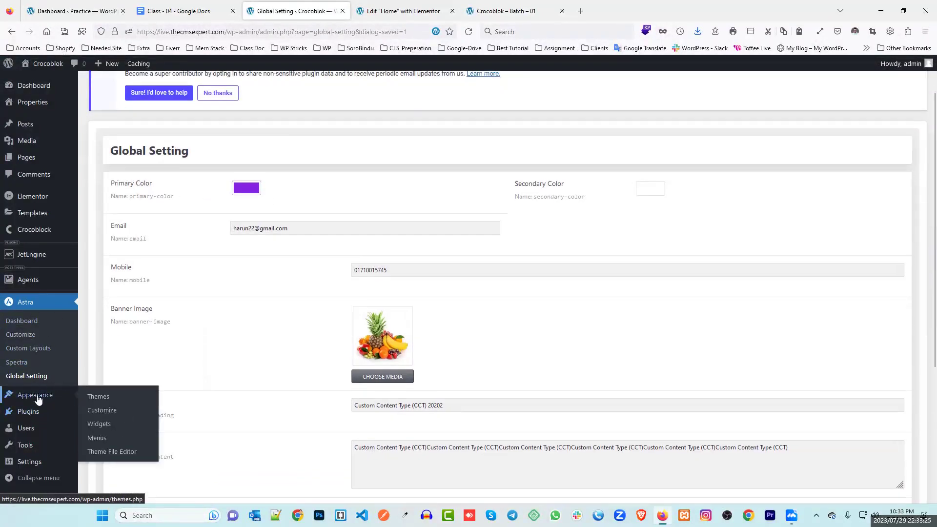
mouse_move(49, 254)
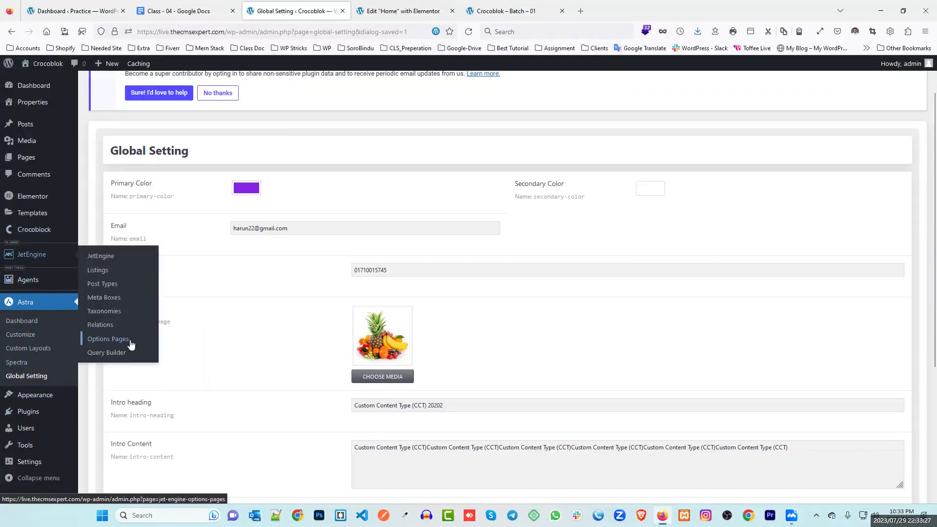
scroll(247, 325, up, 1)
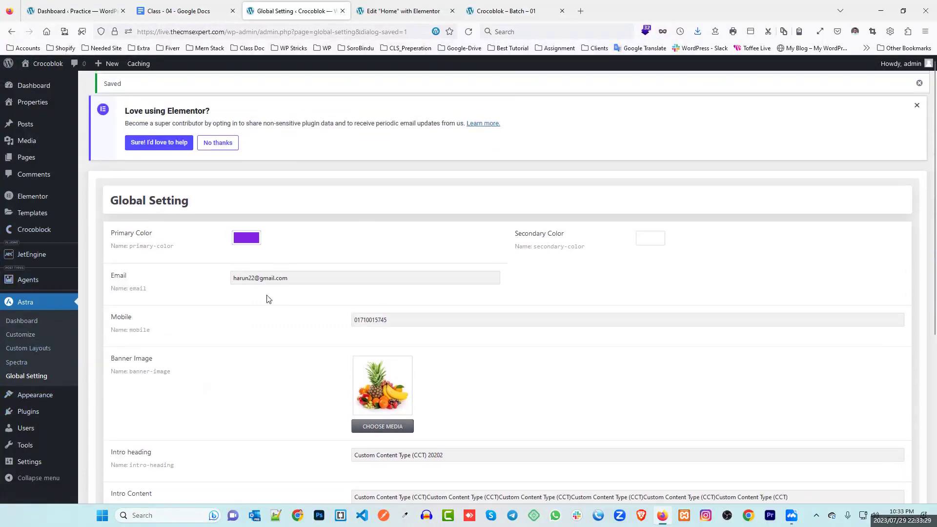
Step: Switch to the Class - 04 document and look at the Custom Content Type (CCT) topic in the outline
click(204, 4)
click(450, 229)
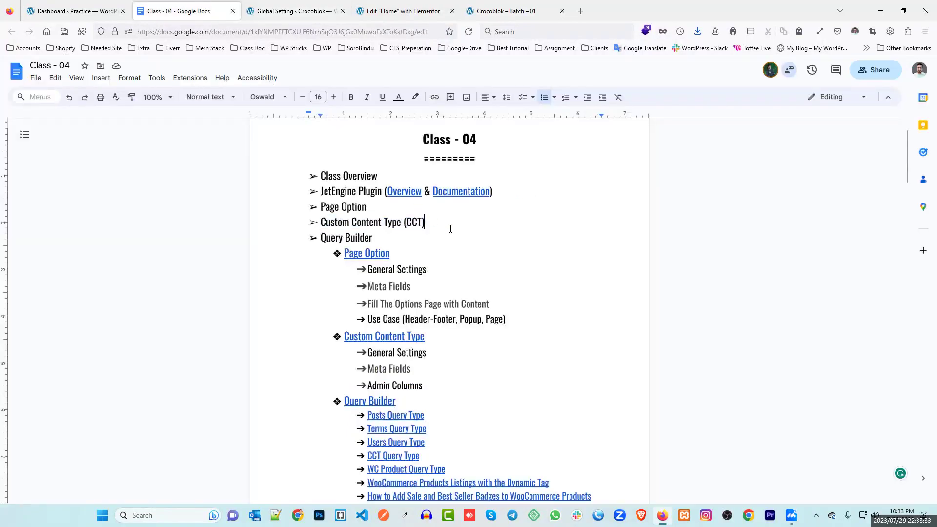
drag(439, 224, 323, 226)
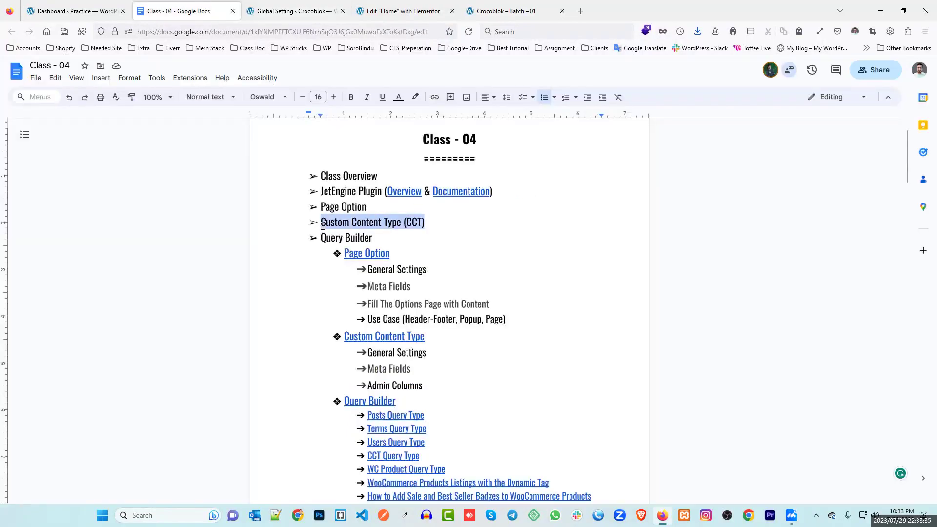
click(487, 223)
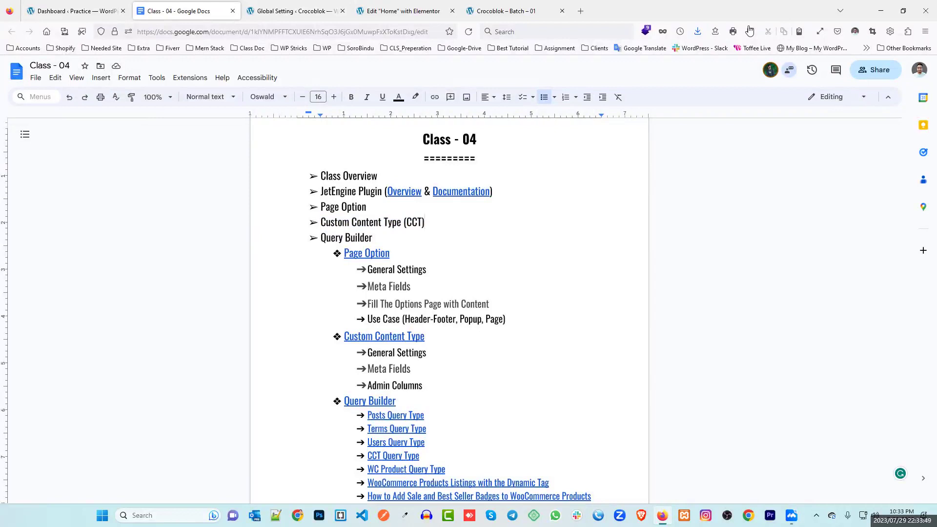
Step: Return to the WordPress dashboard and start a new JetEngine options page with the page title "For popup"
click(292, 7)
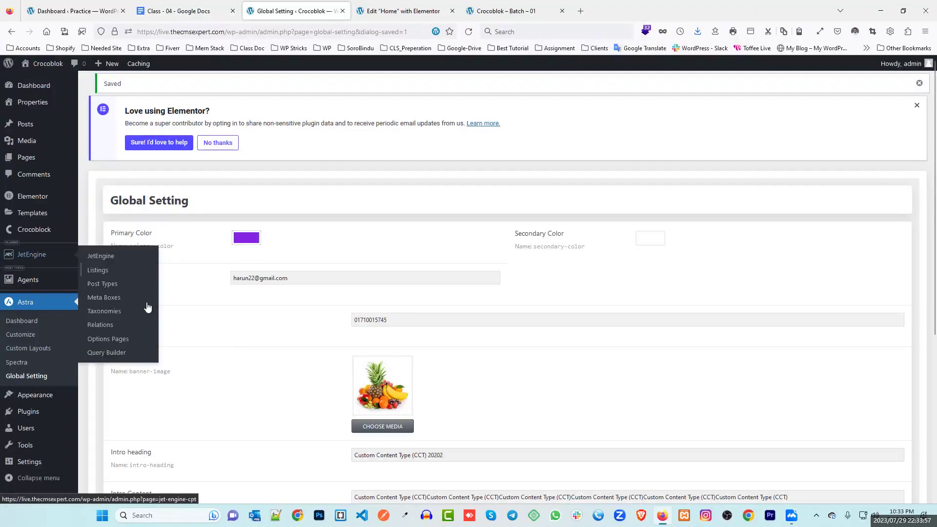
click(115, 340)
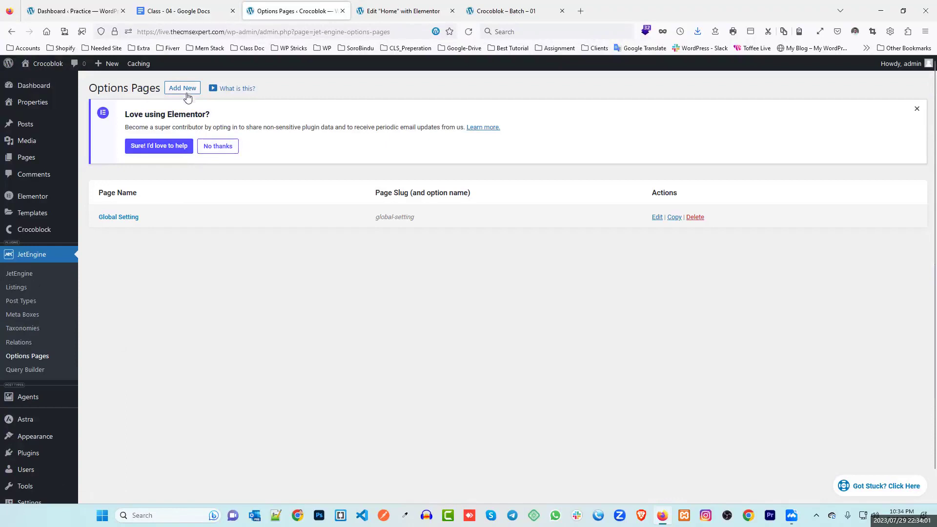
click(185, 91)
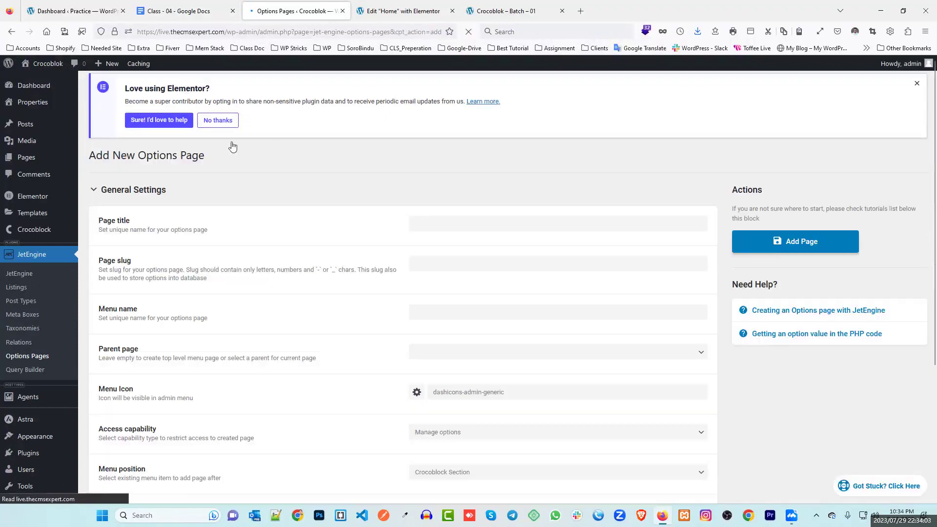
click(429, 232)
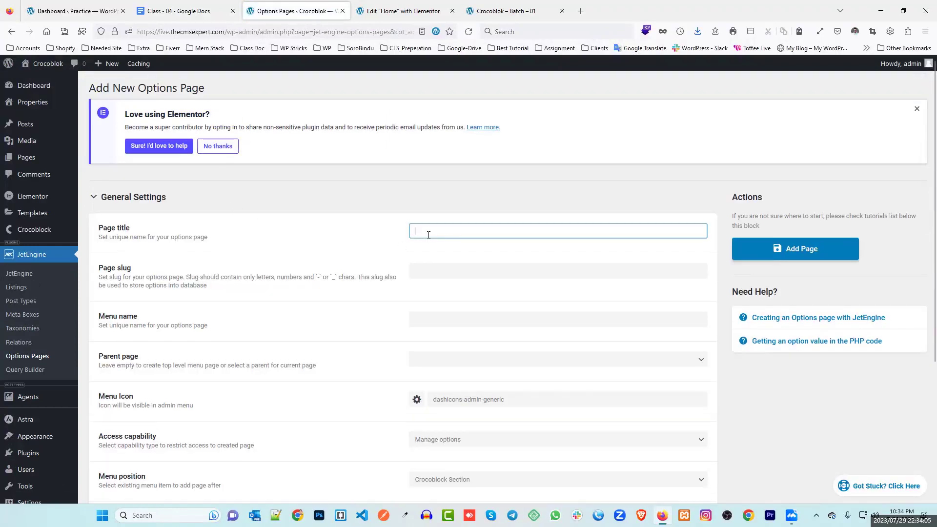
text(For popup)
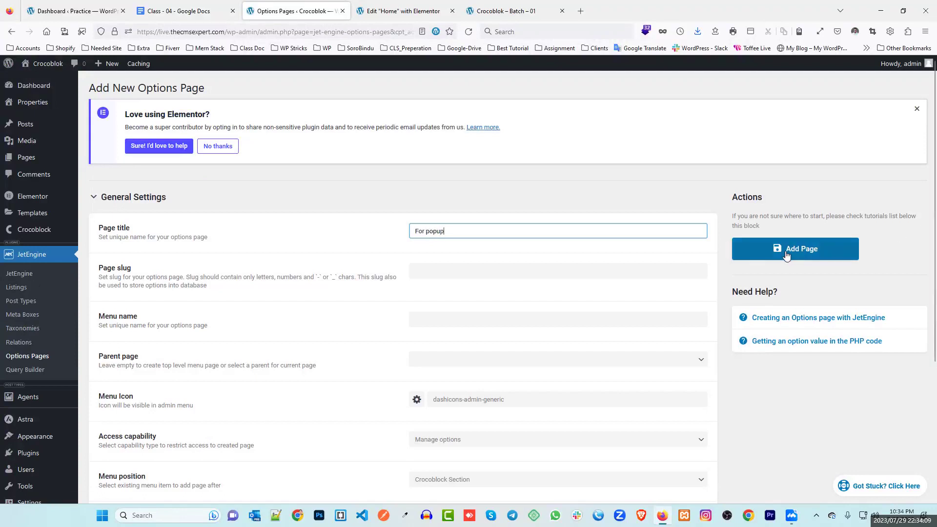
Step: Look through the Parent page choices without selecting one, and return to the Home page in the Elementor editor
scroll(194, 333, down, 1)
click(453, 312)
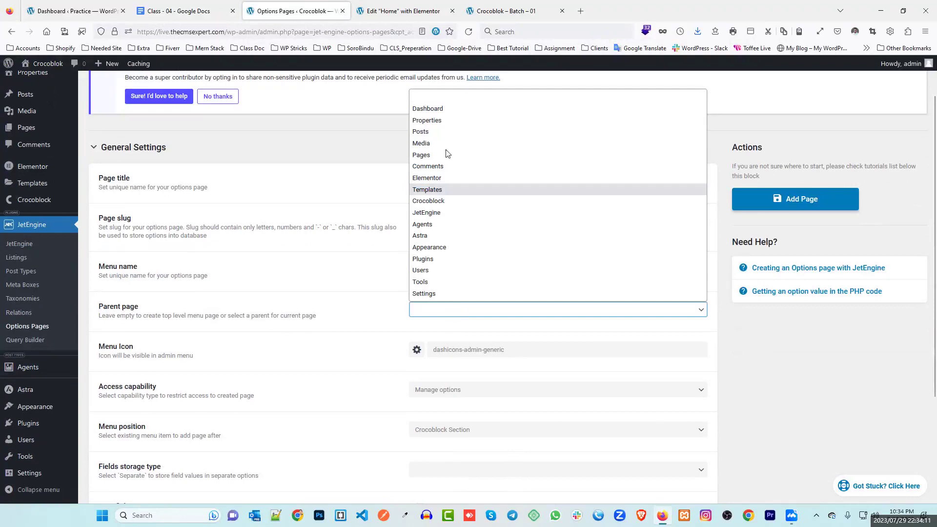
click(411, 315)
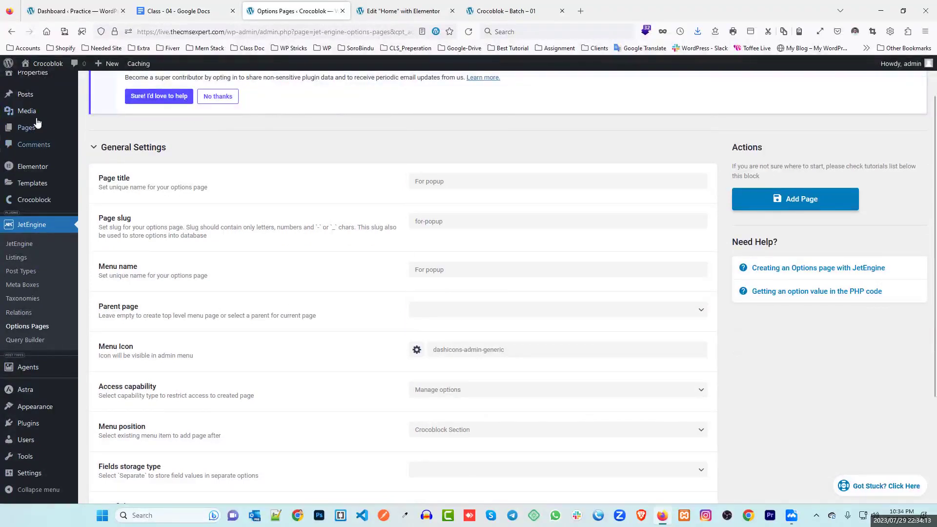
click(459, 311)
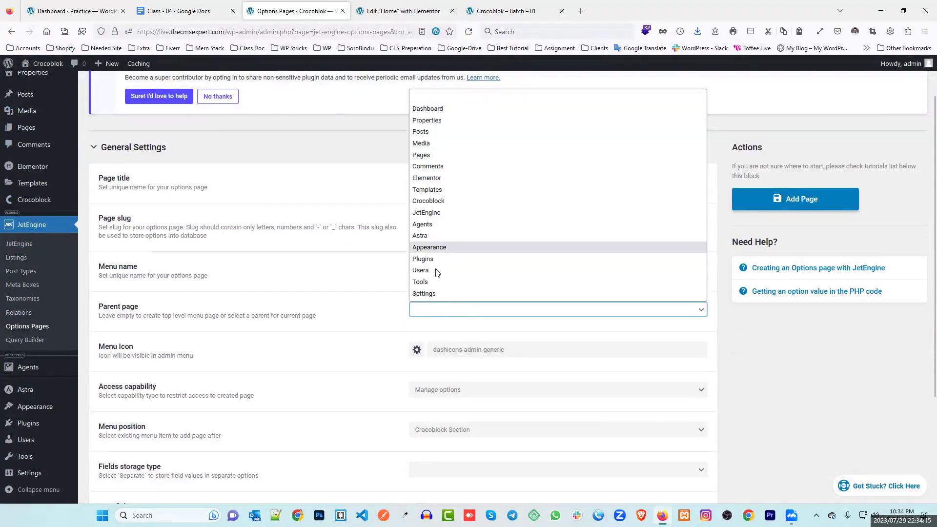
click(324, 295)
scroll(299, 224, up, 2)
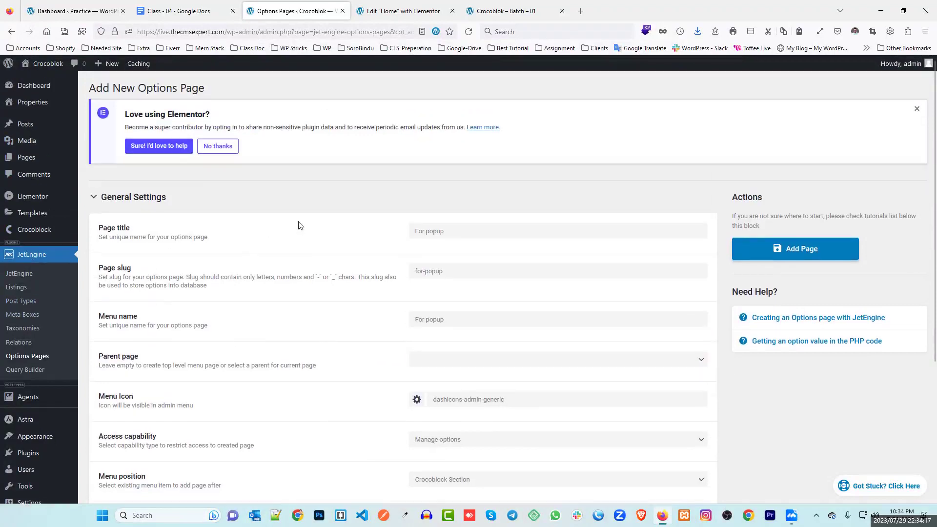
click(407, 10)
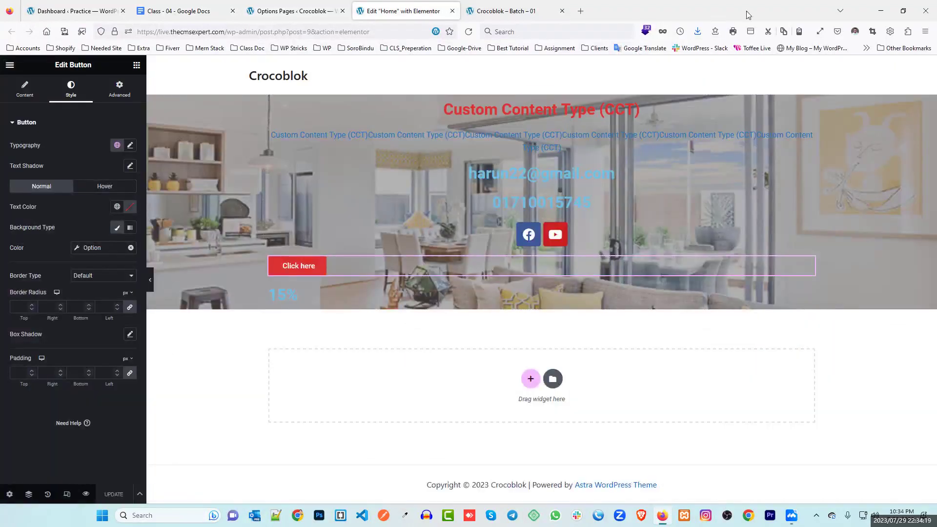